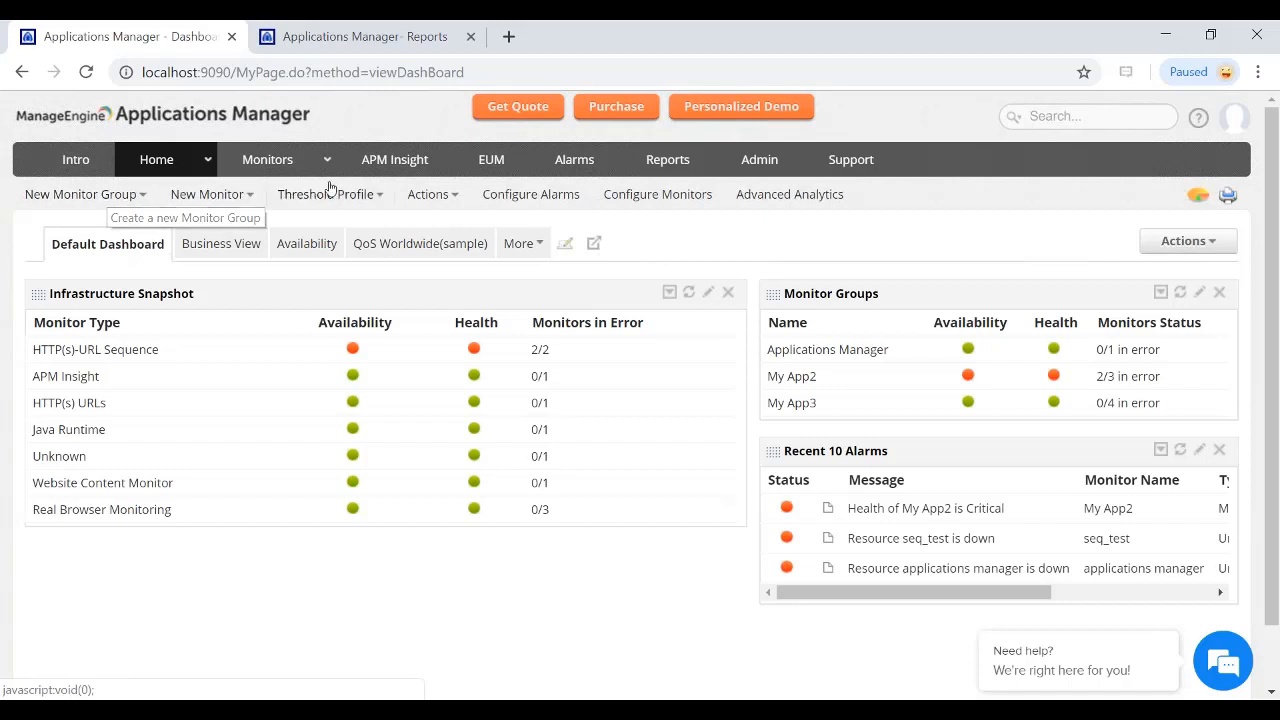
- Start a new dashboard and name it My Dashboard12
left_click(1209, 255)
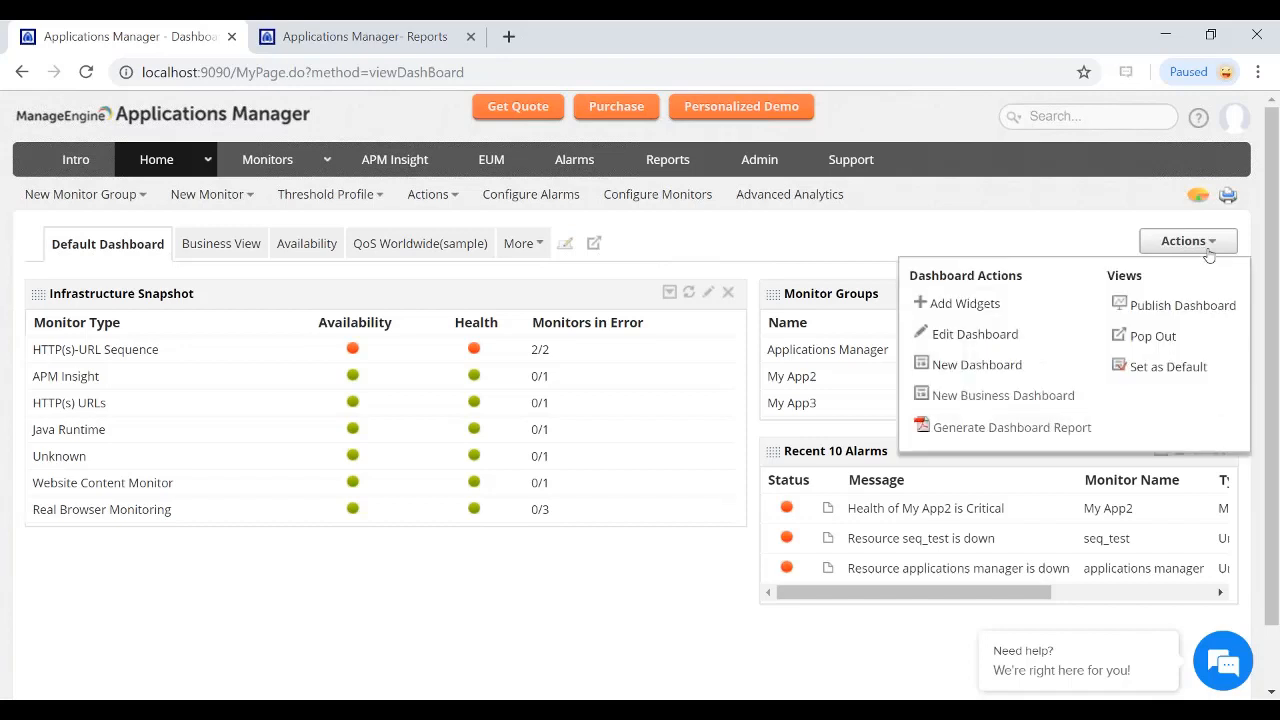
left_click(990, 366)
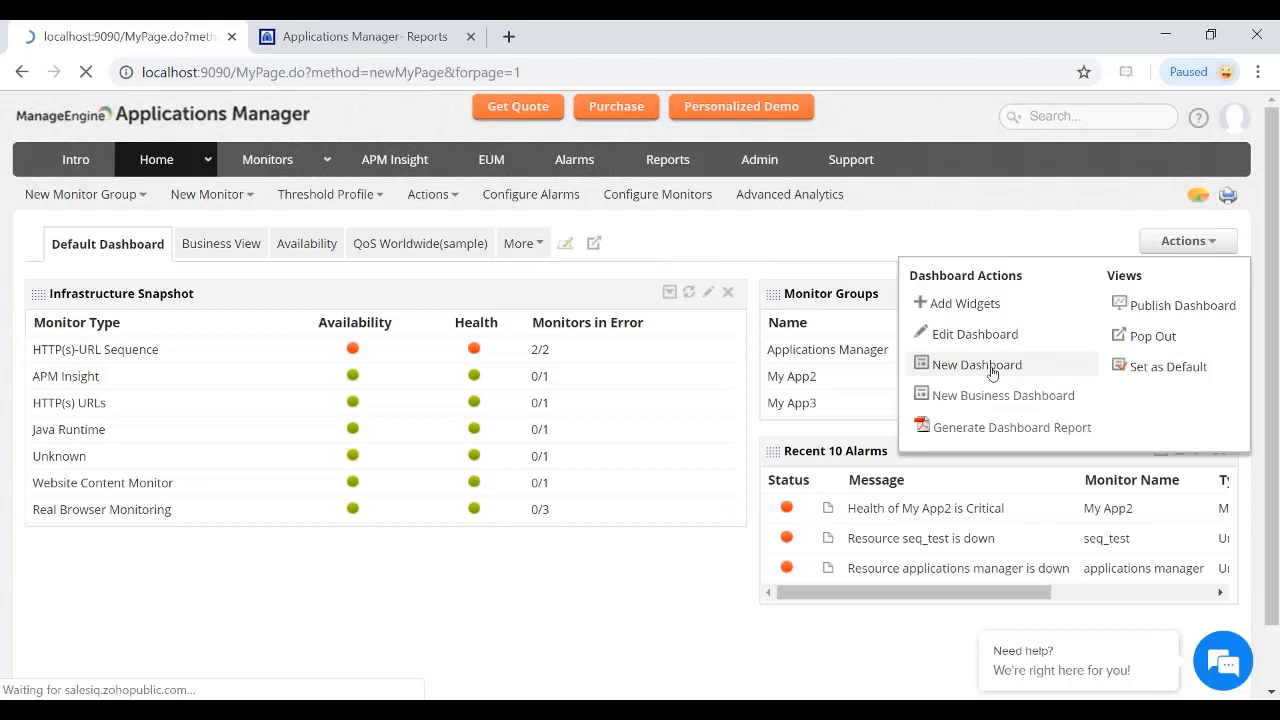
left_click(324, 320)
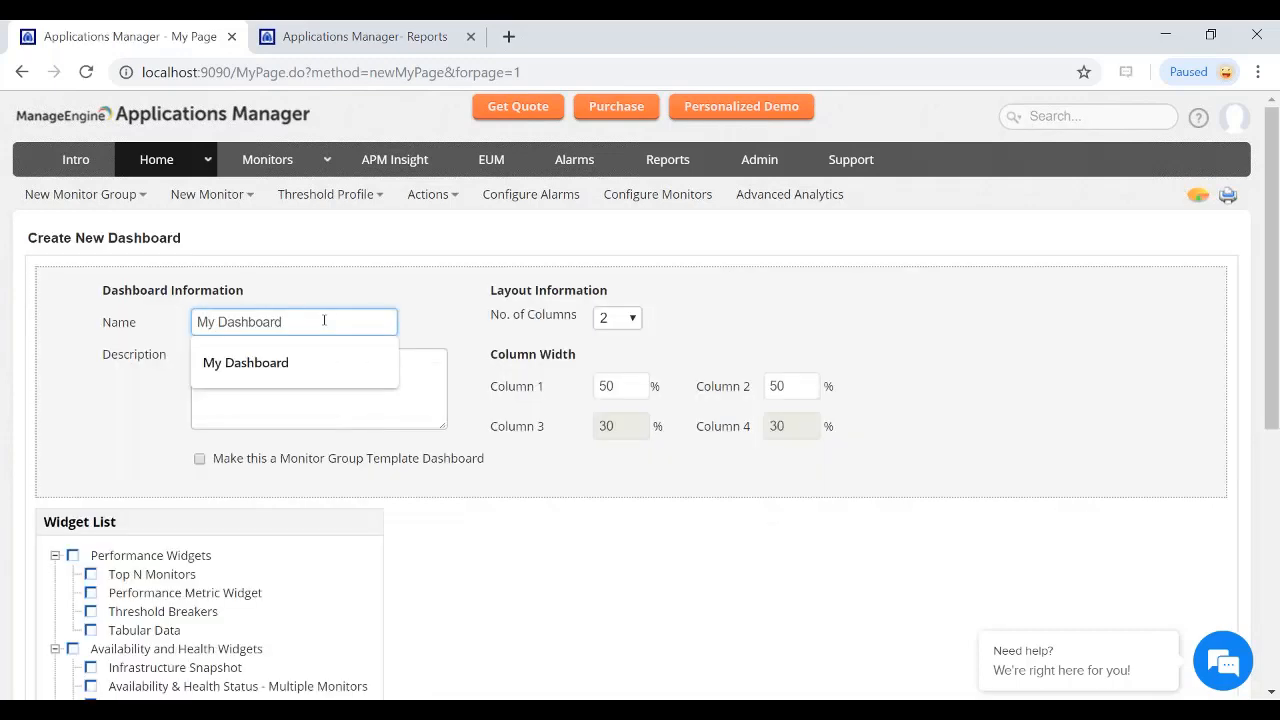
- Include the Top N Monitors, Availability,Health and Alarm Summary, and Last N Alarms widgets and create the dashboard
scroll(324, 320, "down", 3)
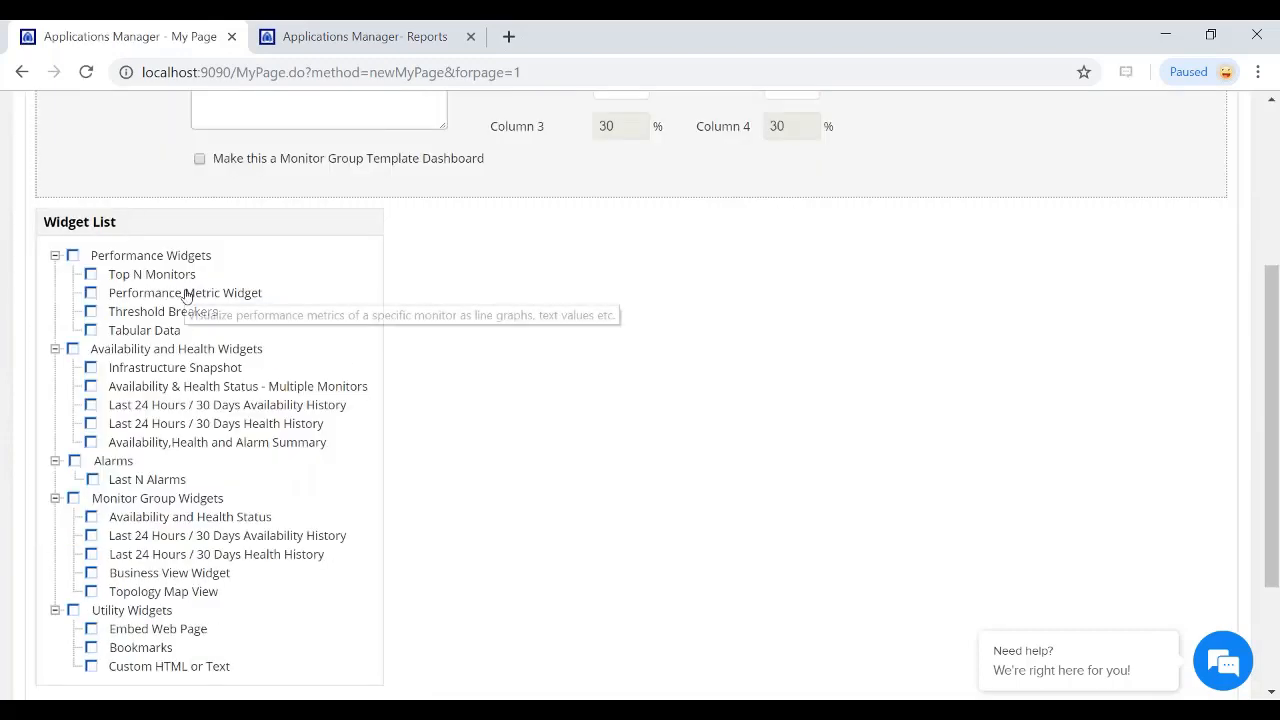
left_click(91, 274)
left_click(91, 442)
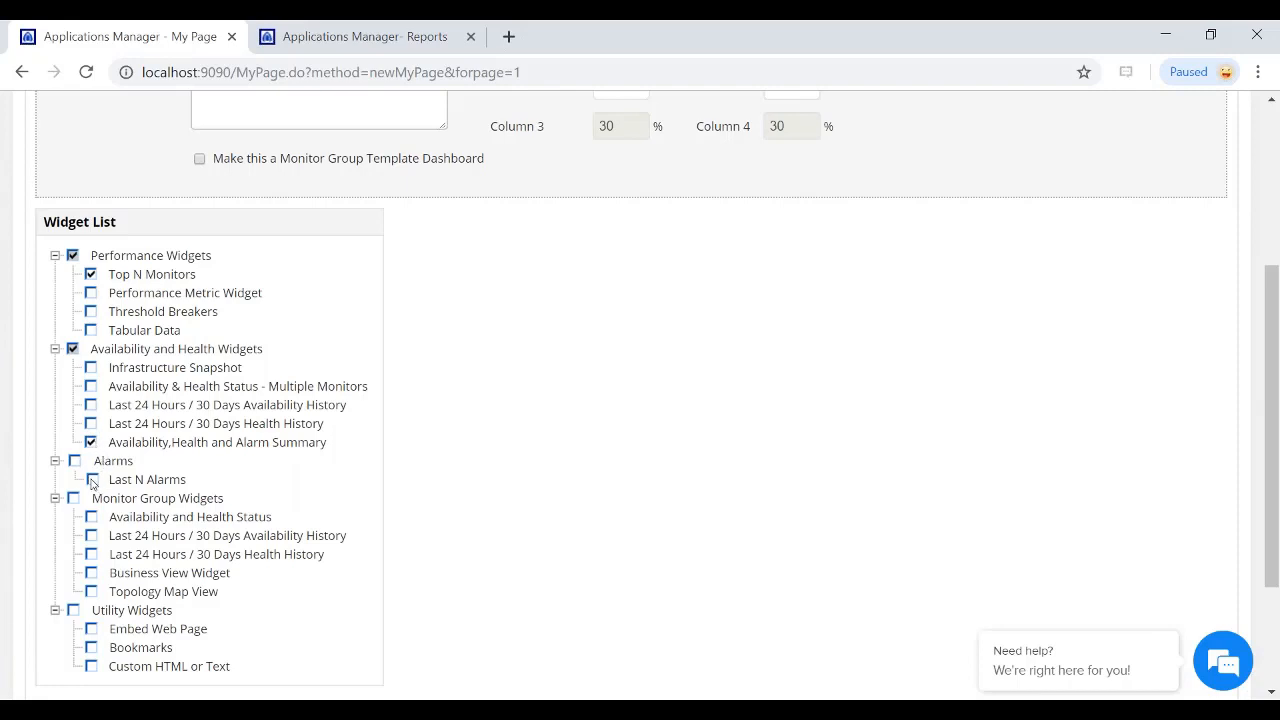
left_click(92, 481)
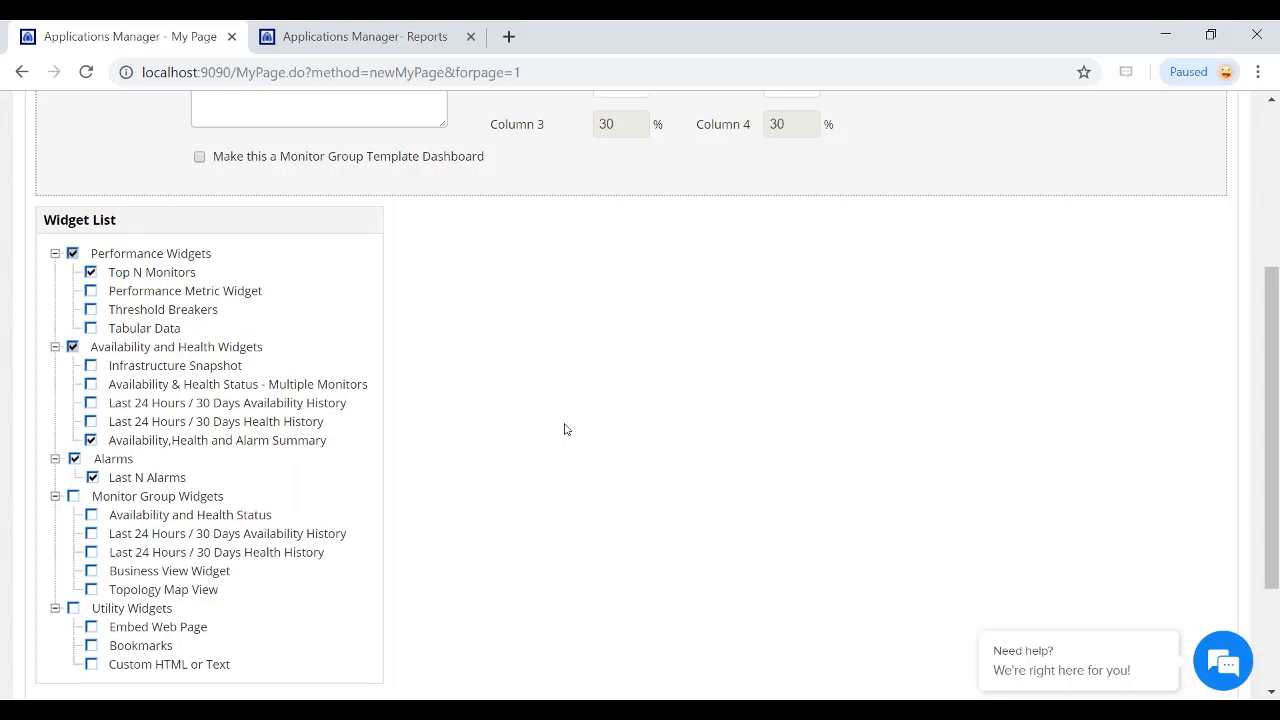
scroll(564, 429, "down", 2)
left_click(610, 561)
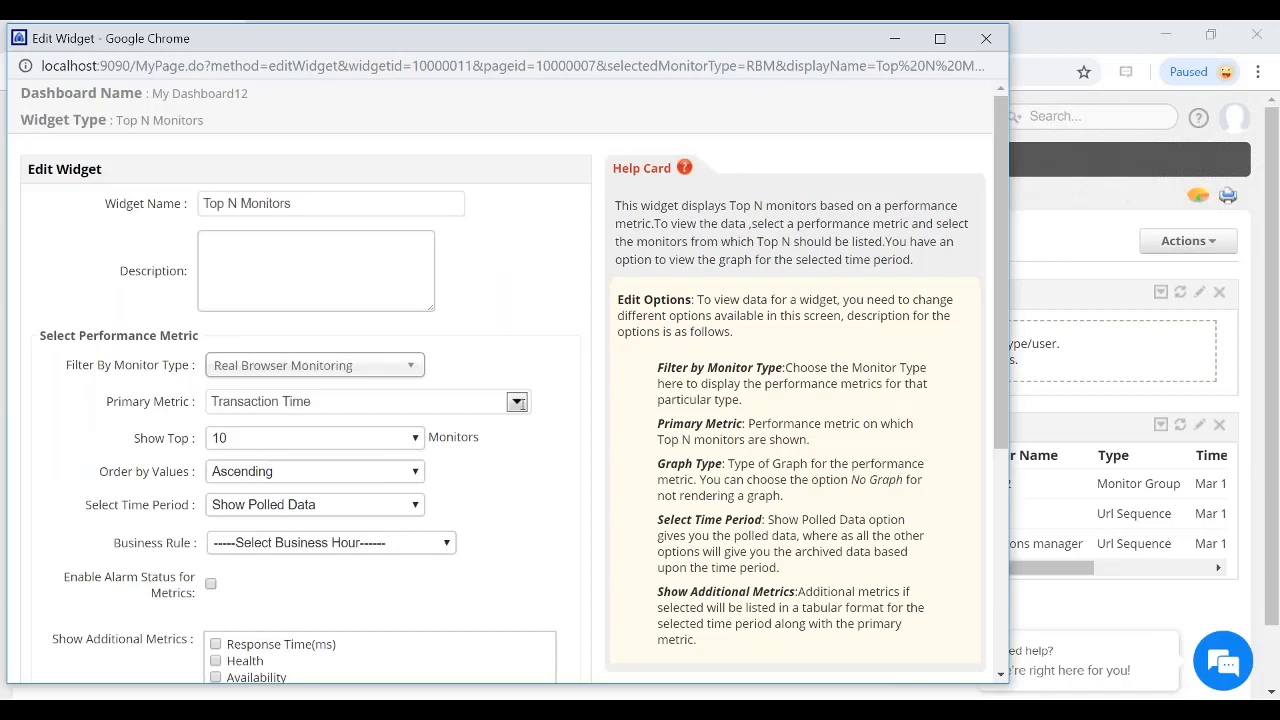
- In the Top N Monitors widget, keep Transaction Time as primary metric and add Response Time(ms) and Health as additional metrics
left_click(517, 402)
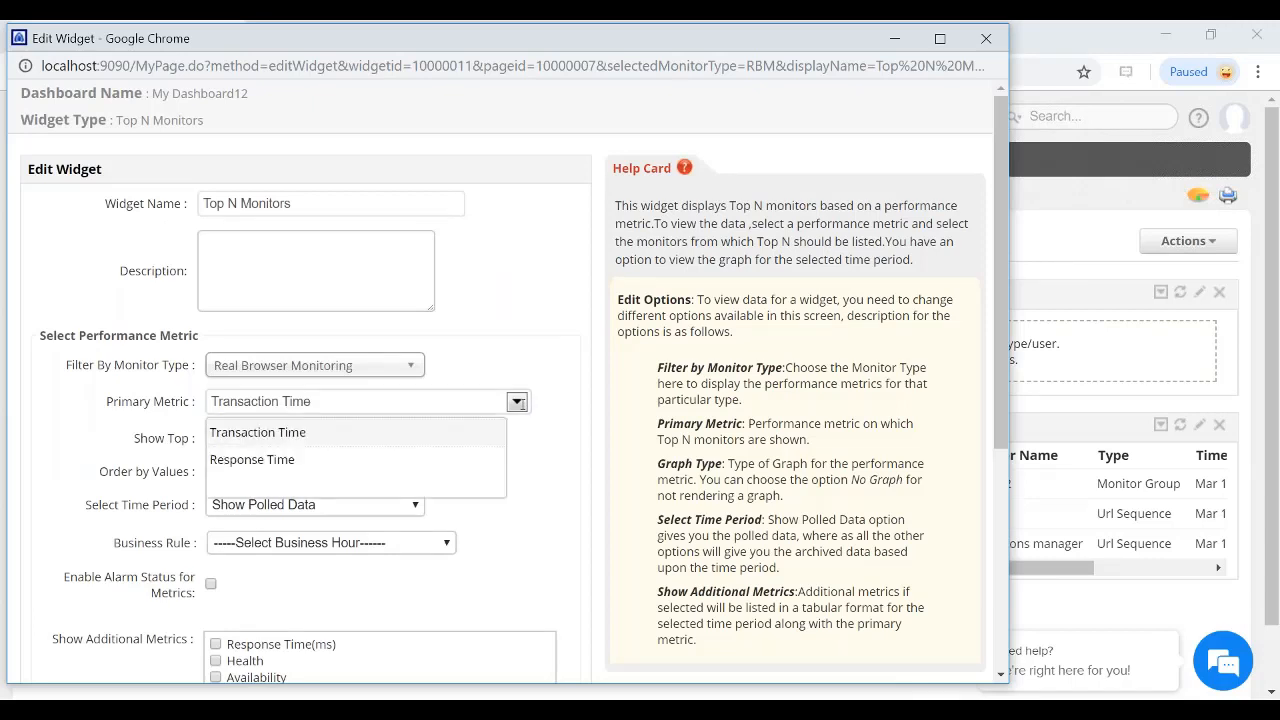
left_click(517, 402)
left_click(517, 402)
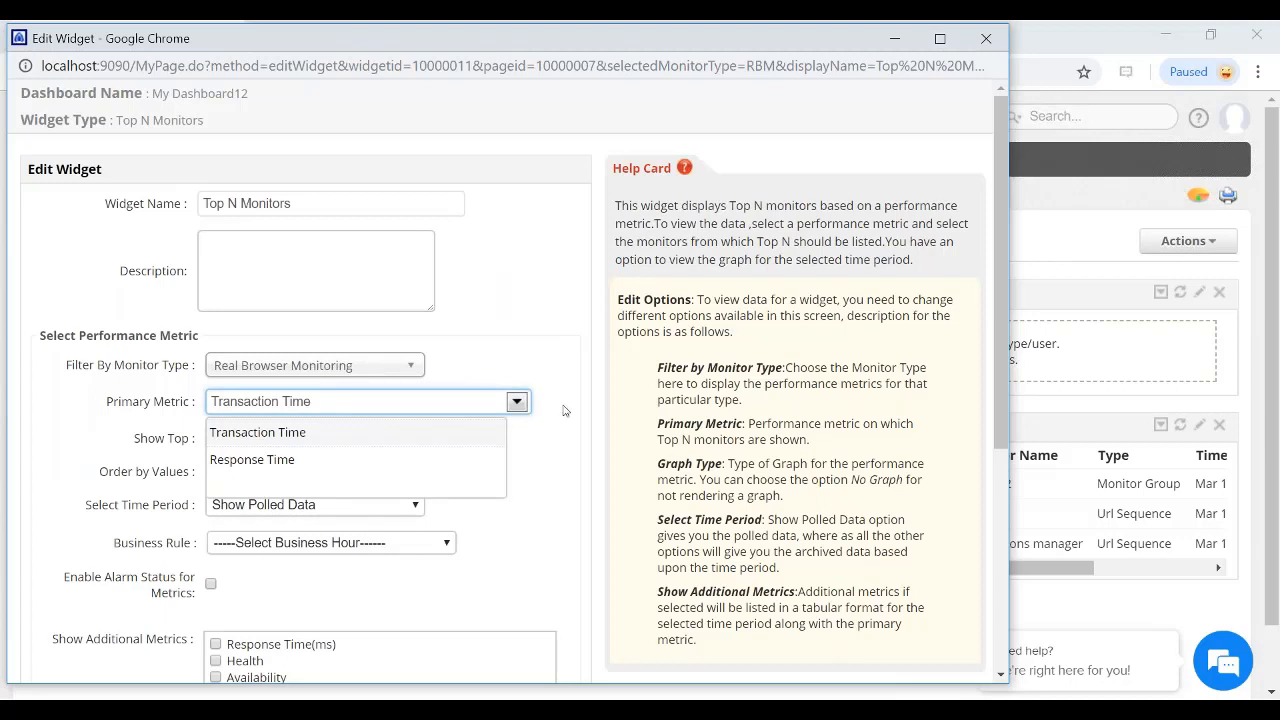
left_click(563, 410)
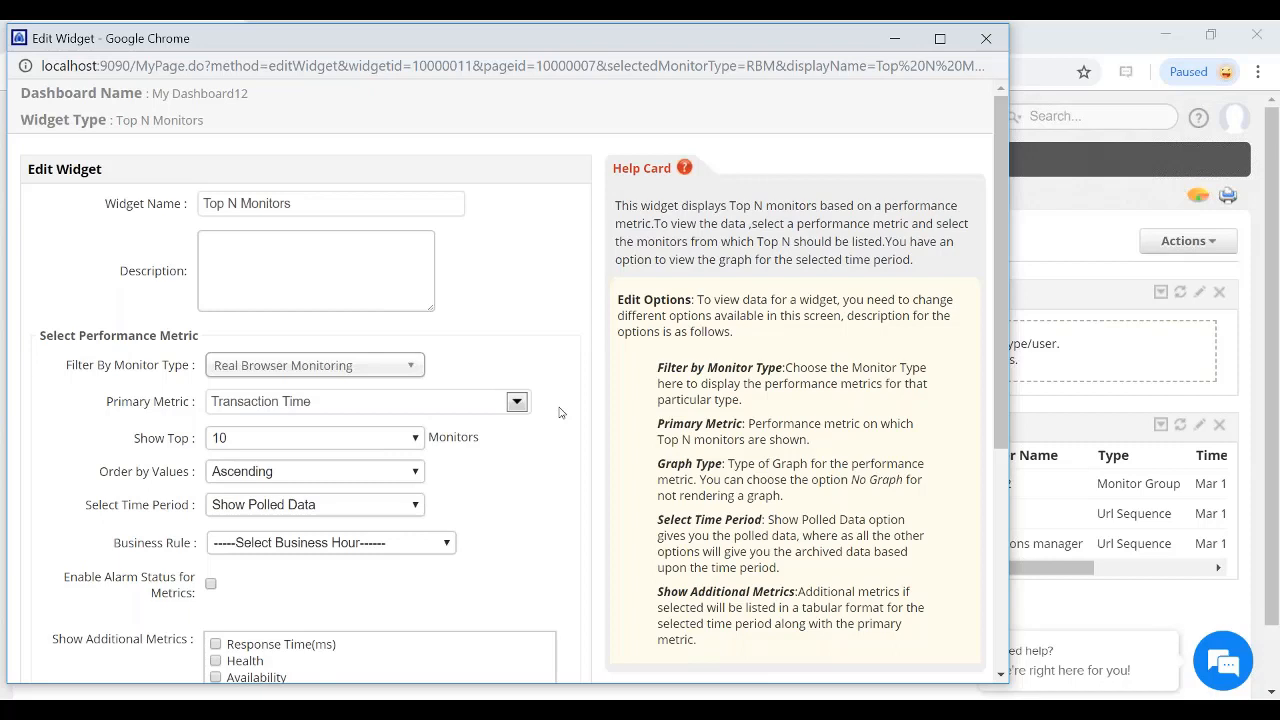
scroll(561, 412, "down", 1)
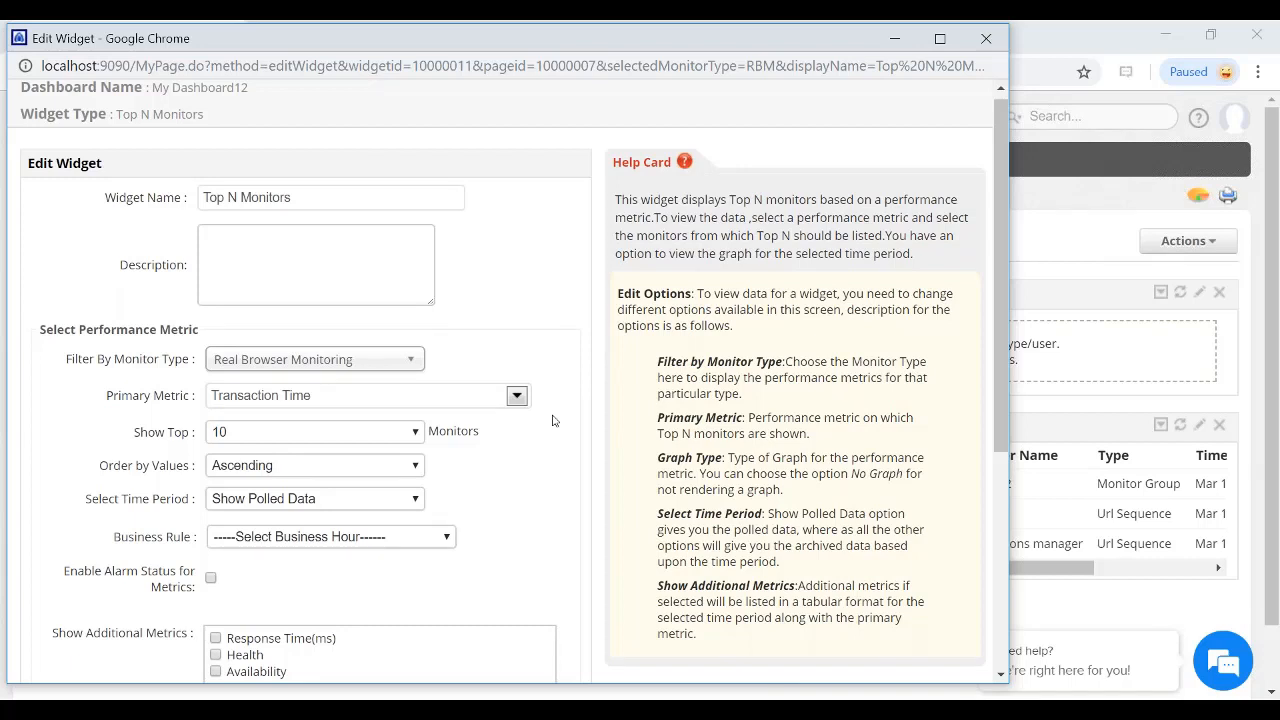
scroll(219, 553, "down", 1)
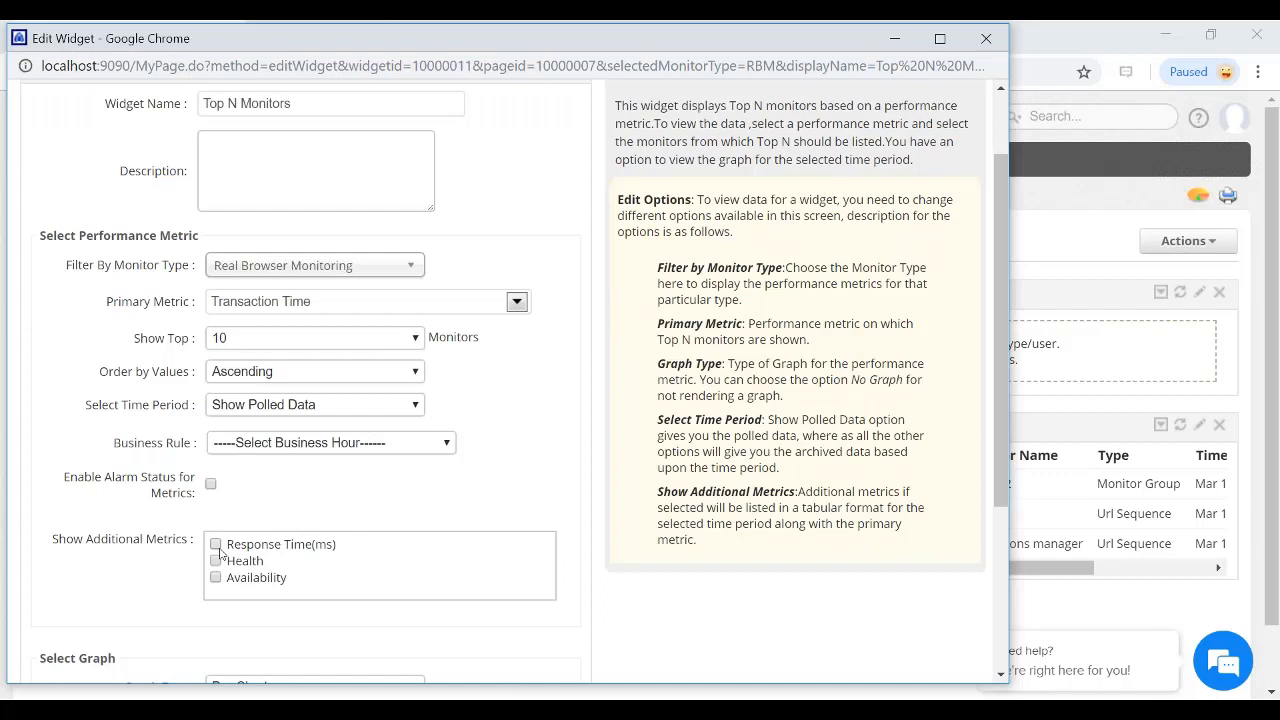
left_click(216, 544)
left_click(216, 561)
scroll(172, 557, "down", 2)
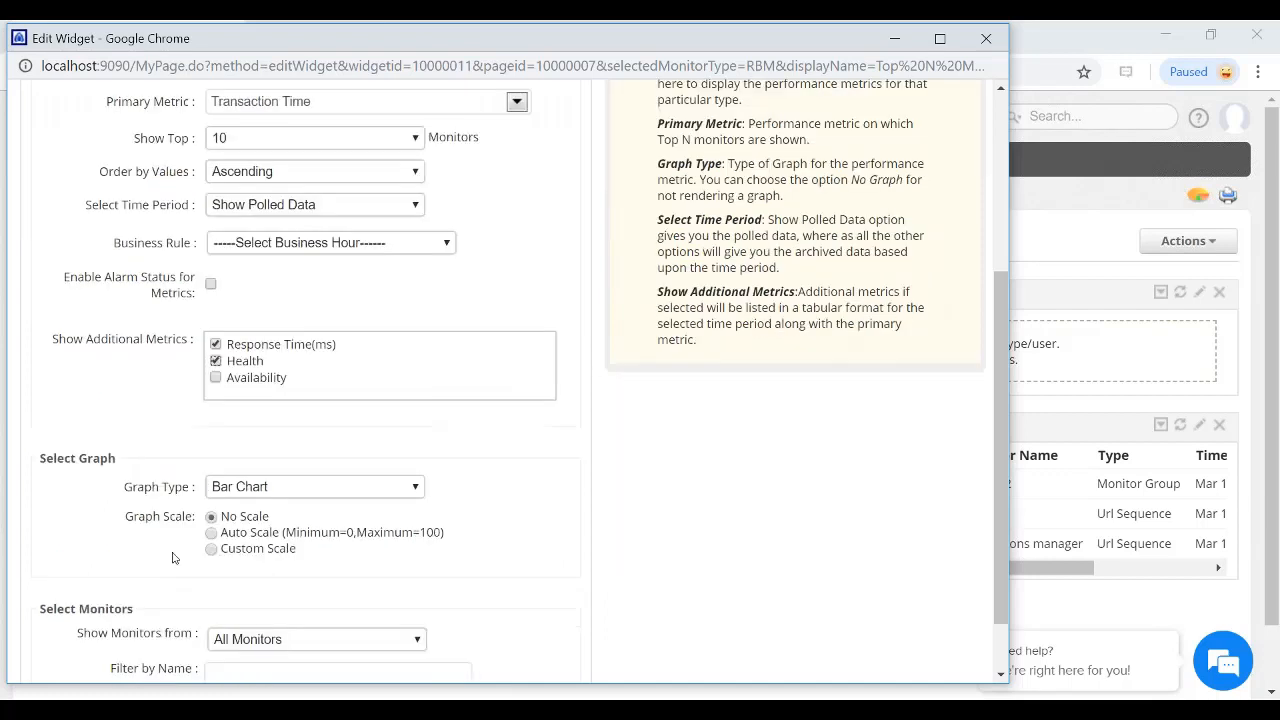
- Set the Top N Monitors widget's graph type to Line Graph and close the widget editor without saving
left_click(310, 486)
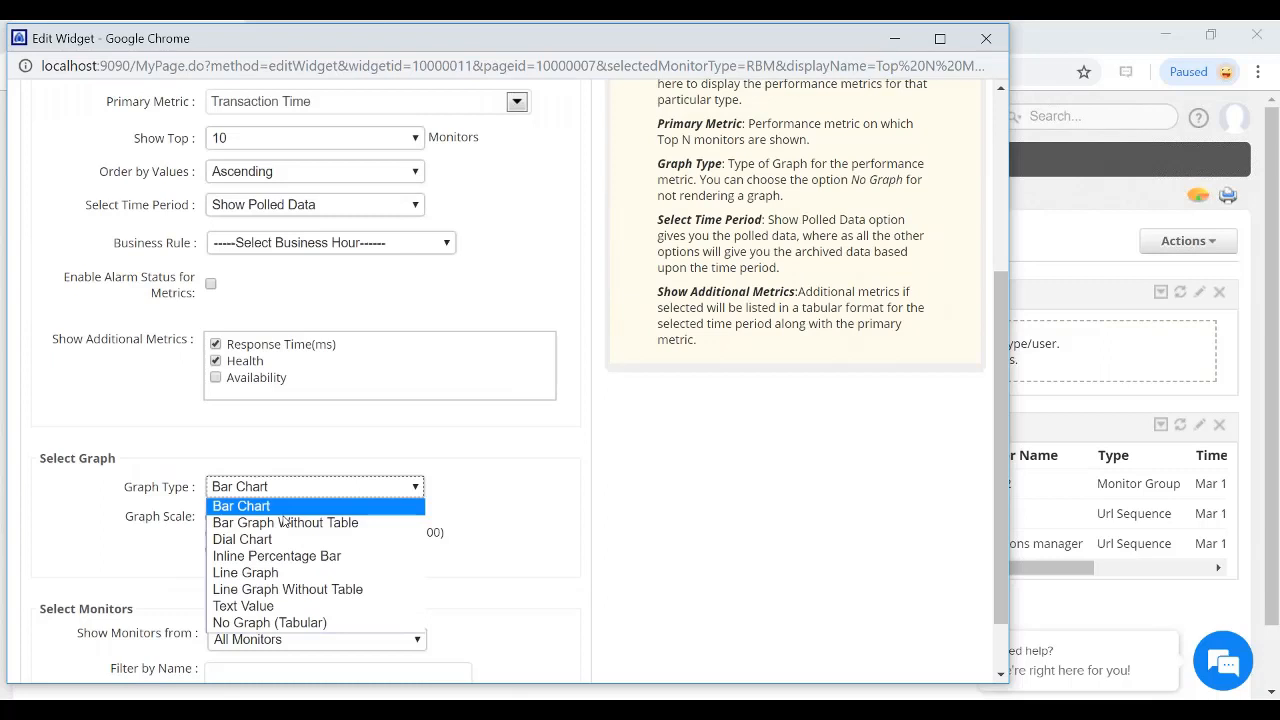
left_click(242, 572)
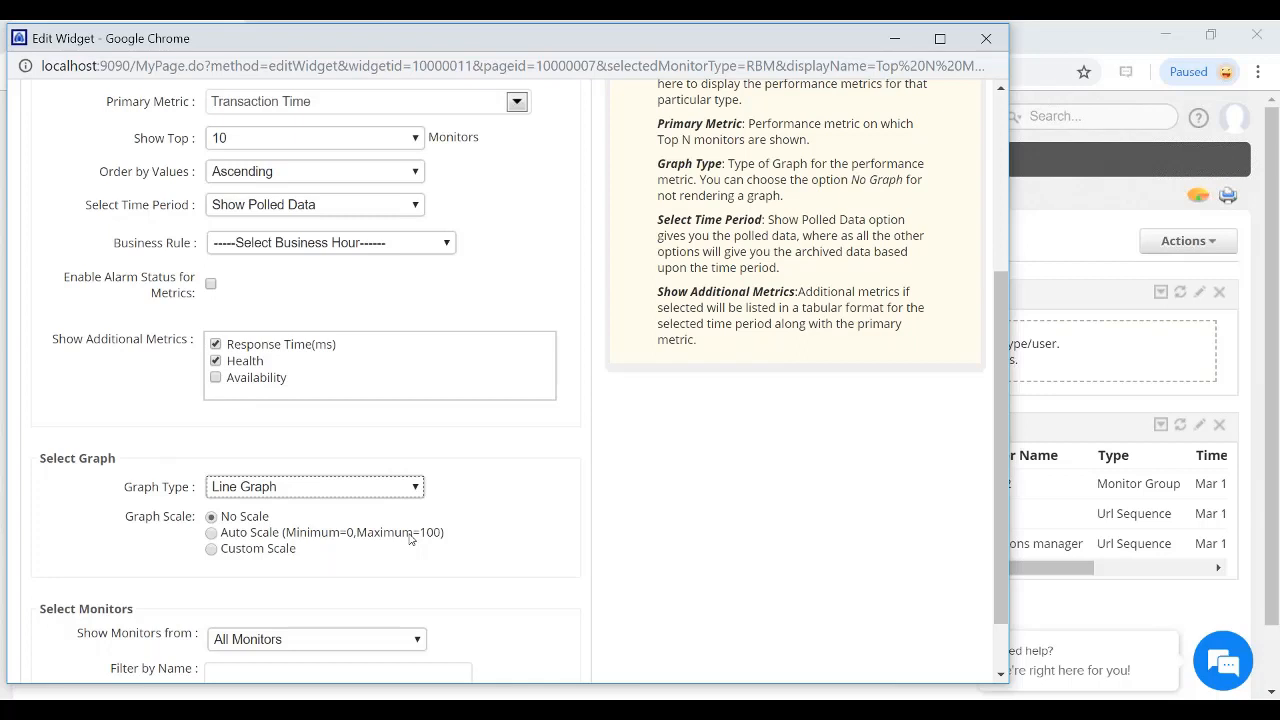
scroll(410, 539, "down", 1)
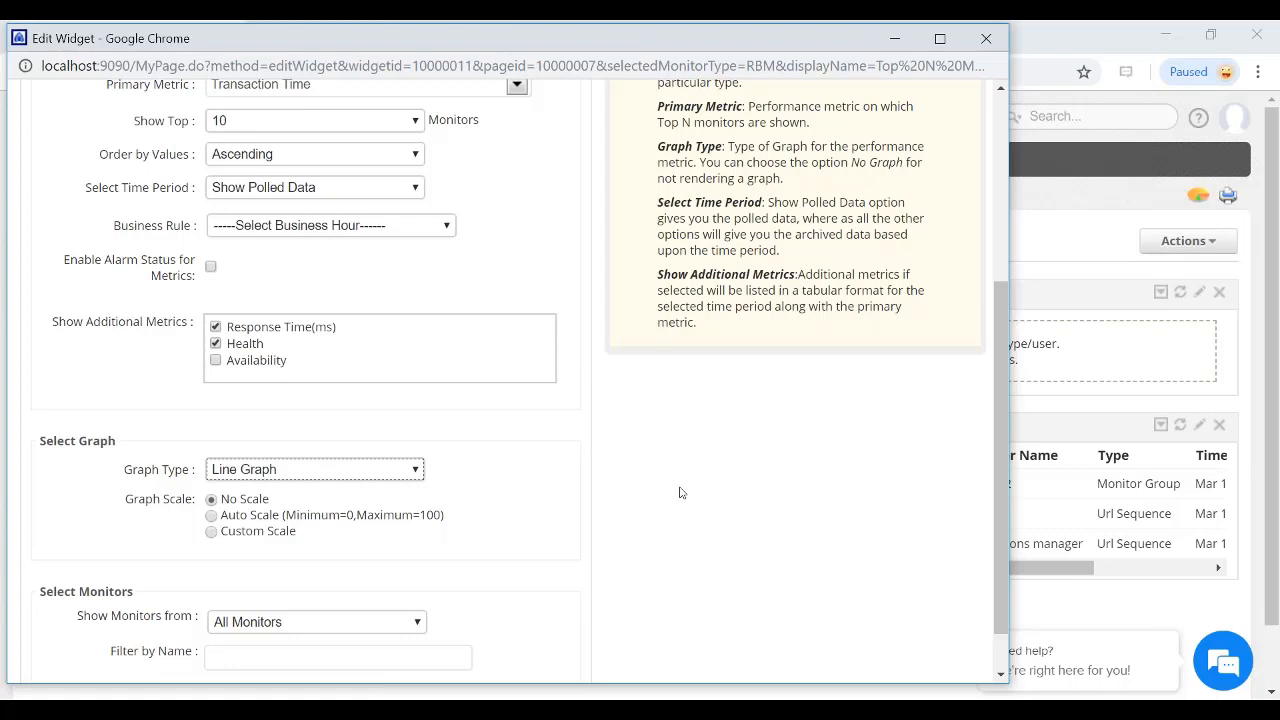
key("ctrl+w")
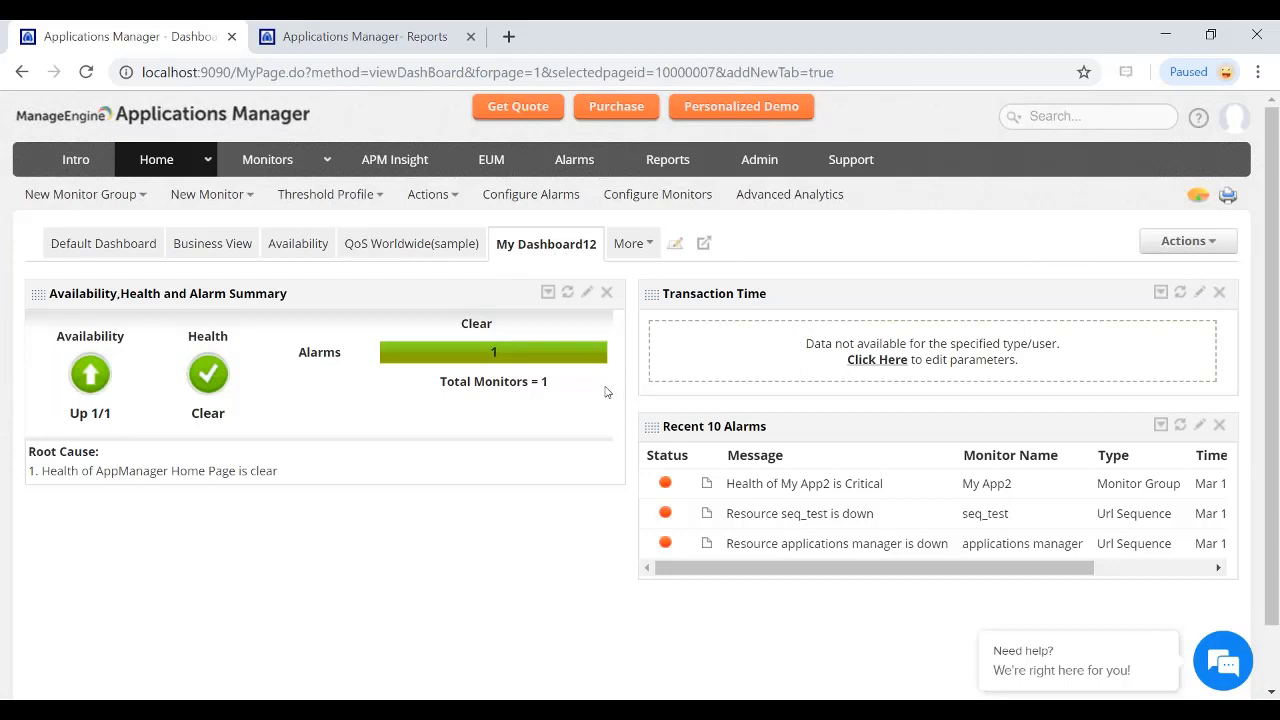
- Open the Business View dashboard and examine its map of monitor groups and their monitors, zoomed out
left_click(208, 246)
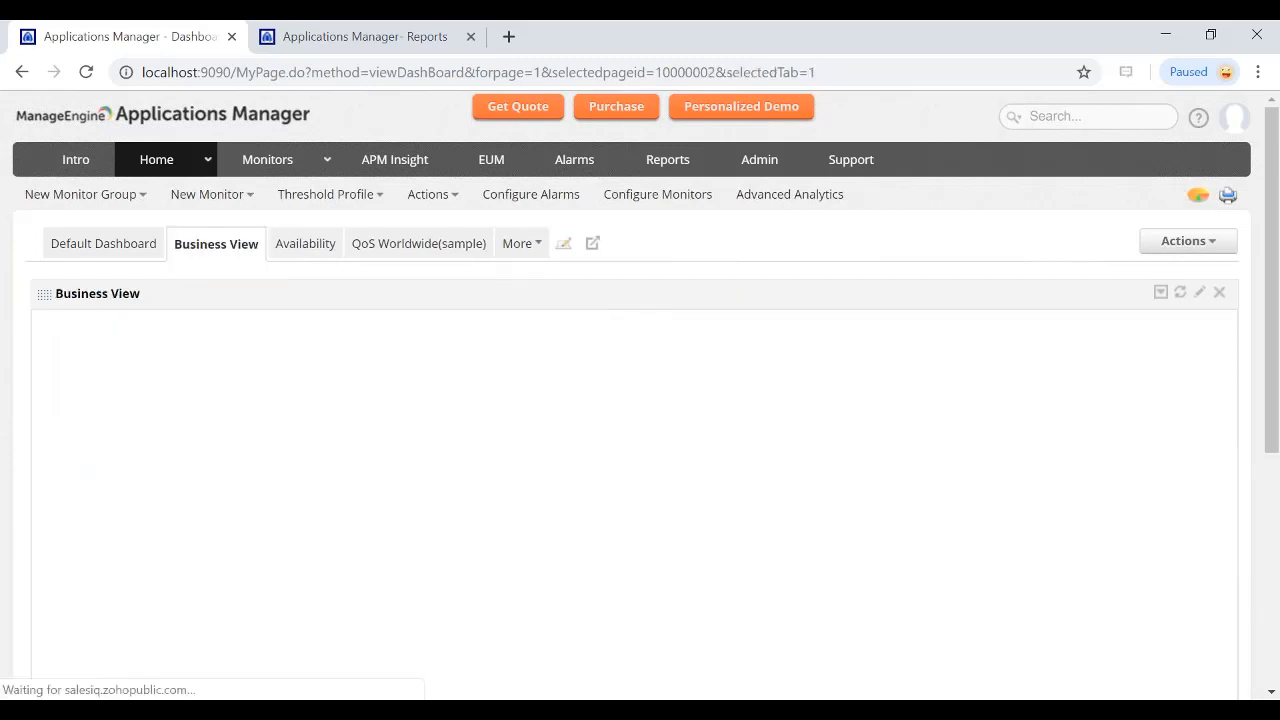
scroll(727, 418, "down", 3)
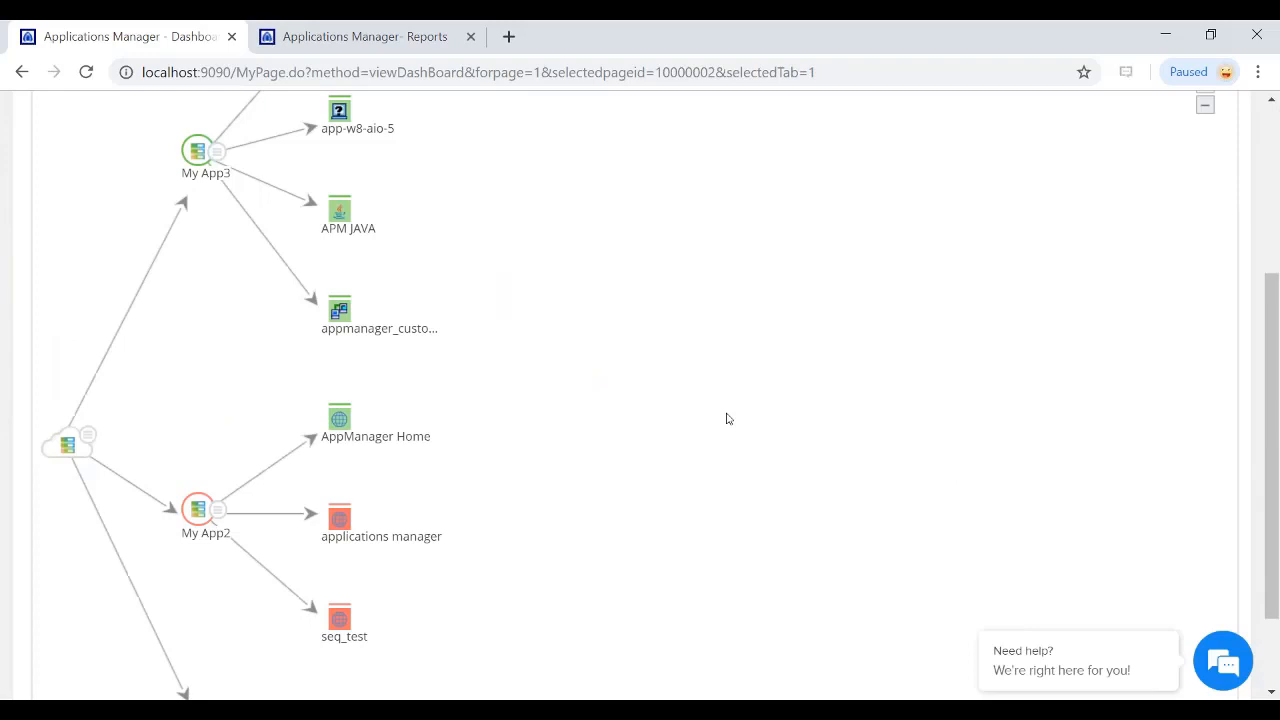
scroll(694, 412, "down", 1)
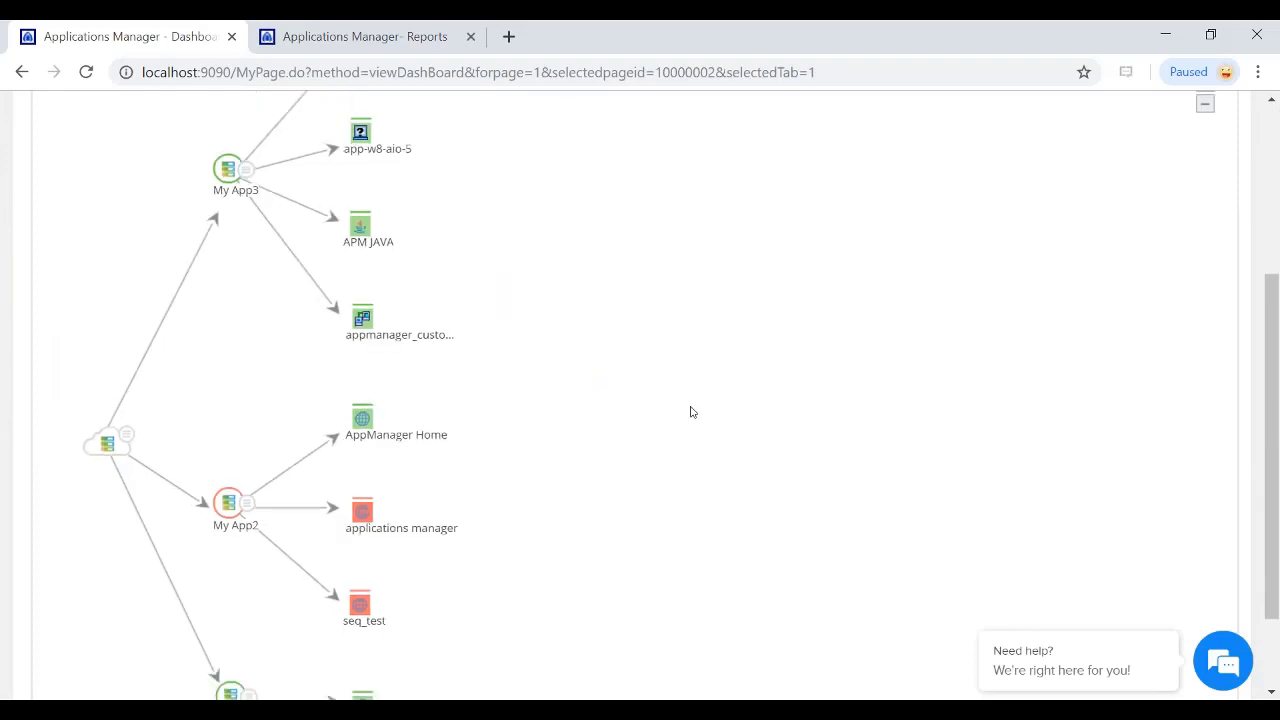
scroll(690, 412, "down", 1)
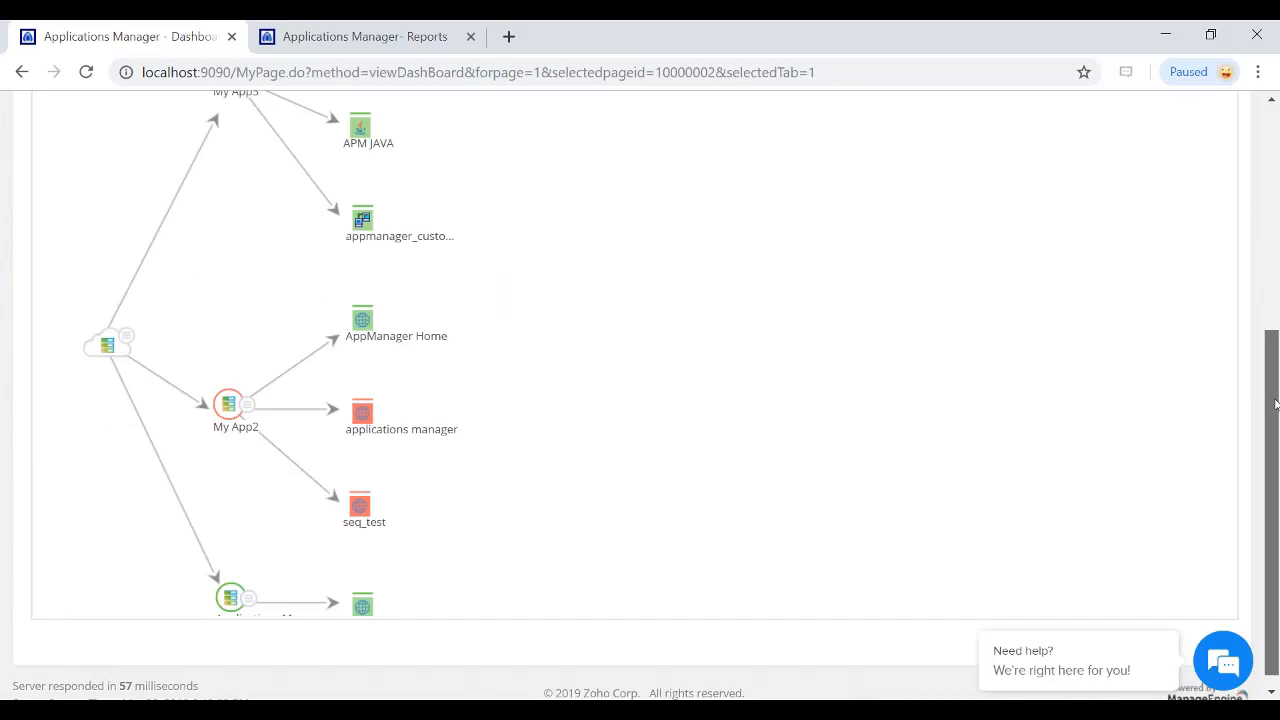
left_click_drag(1275, 404, 1272, 226)
left_click(1205, 318)
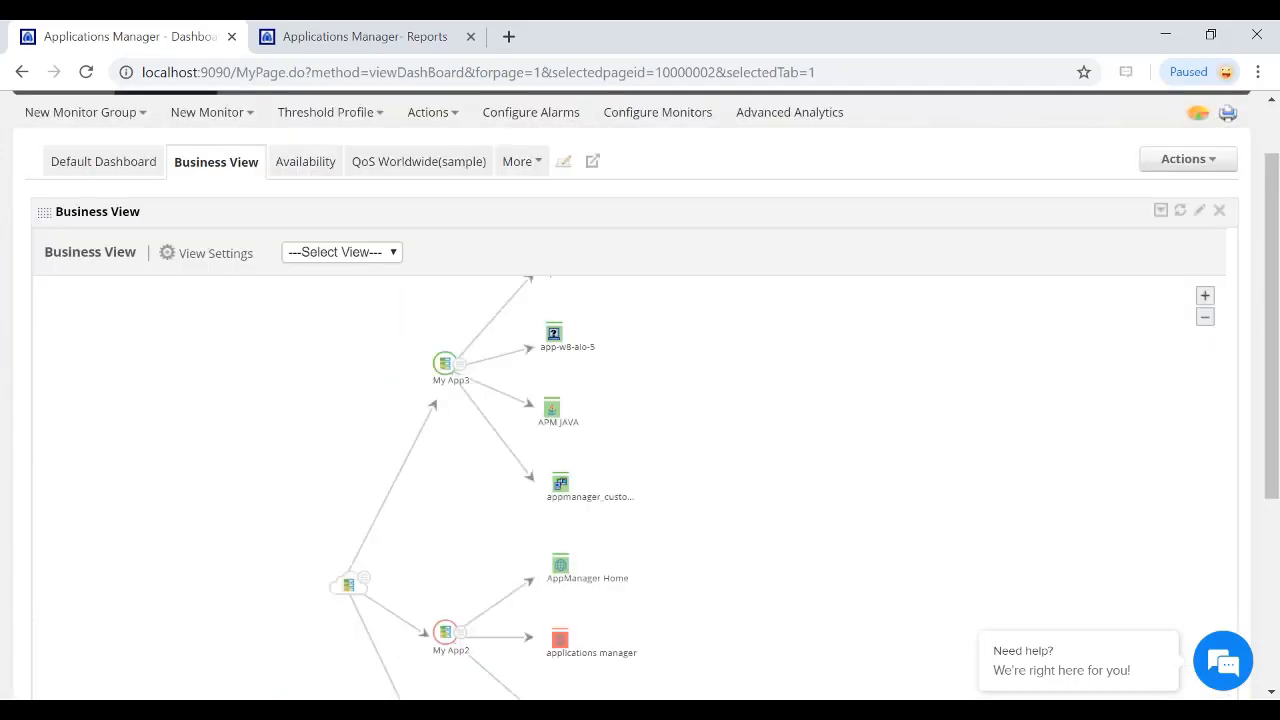
- Switch the Business View display to the Web Test view
left_click(358, 253)
left_click(358, 253)
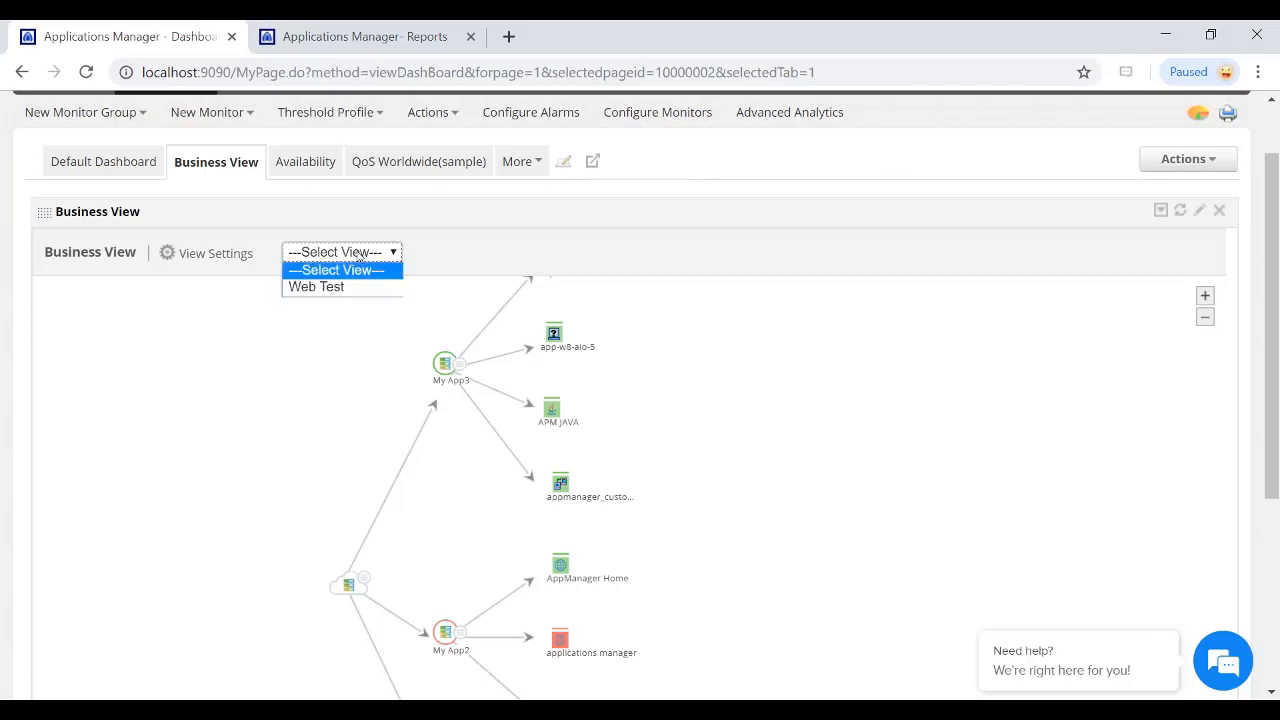
left_click(352, 288)
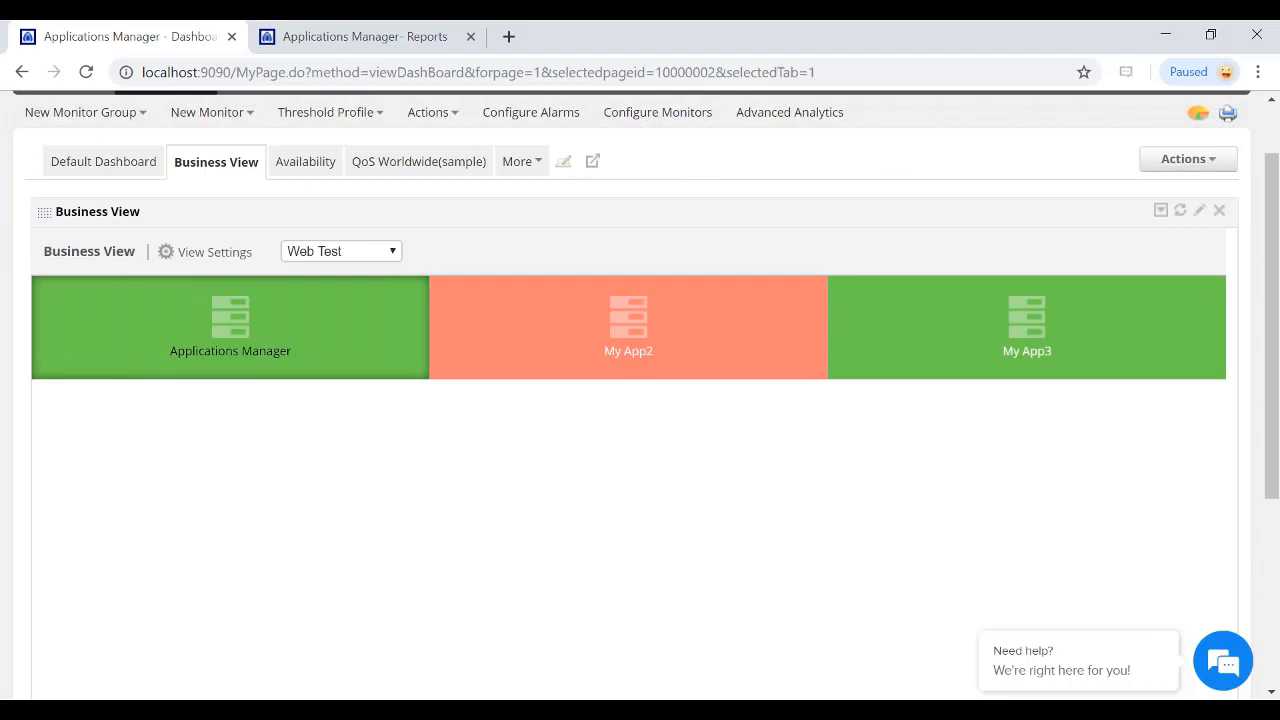
- Try to switch the Business View back to the unselected view and dismiss the alert
left_click(350, 252)
left_click(345, 273)
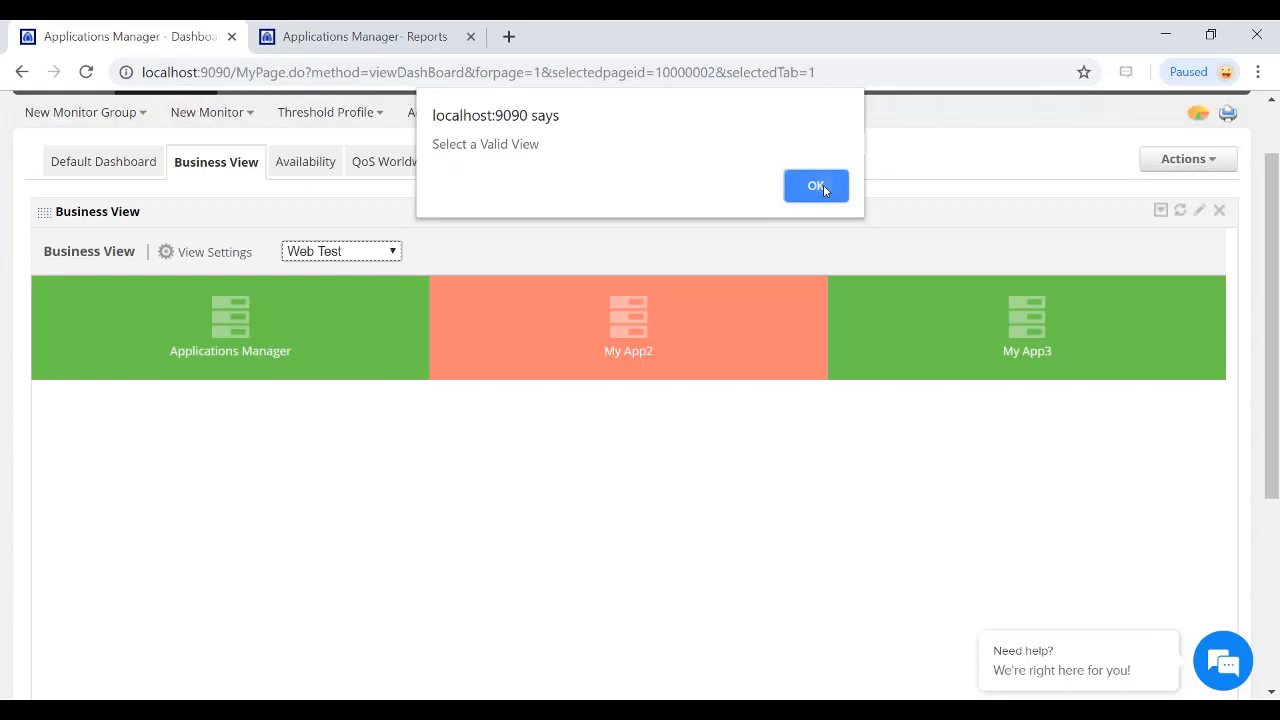
left_click(816, 186)
- Review the Web Test view's display properties, including its associated monitor groups, and close them without changes
left_click(210, 252)
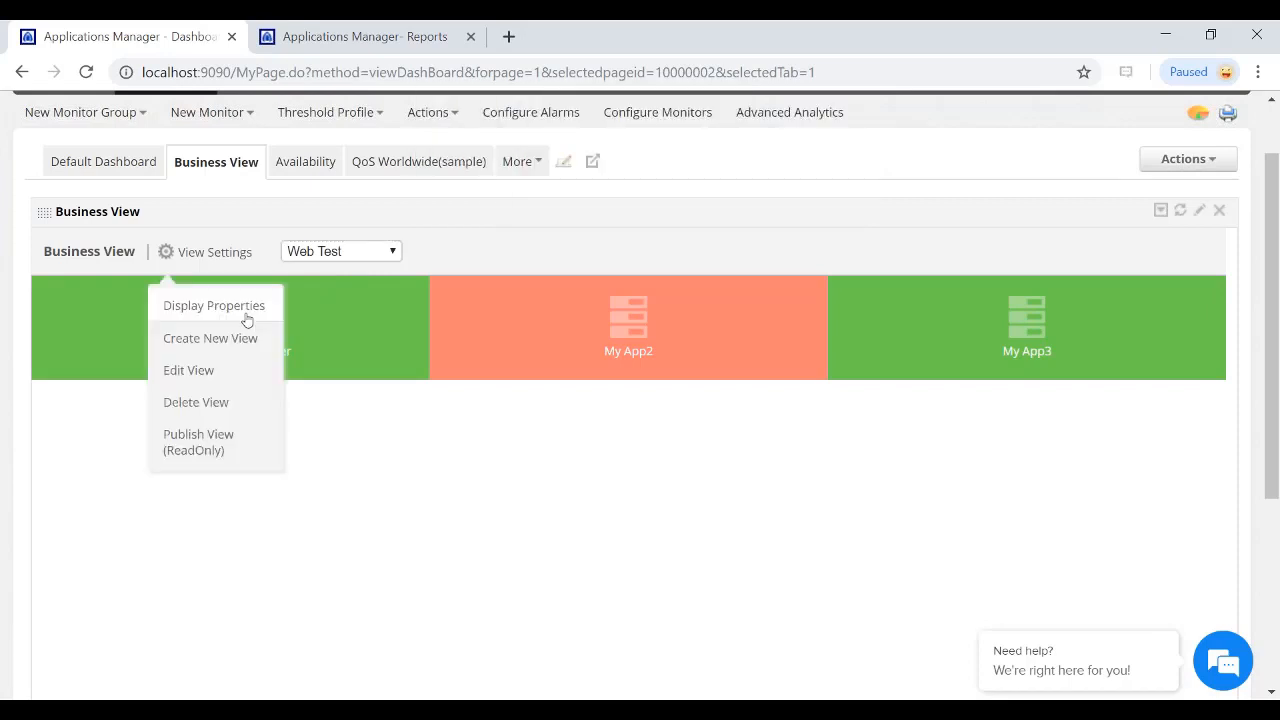
left_click(246, 312)
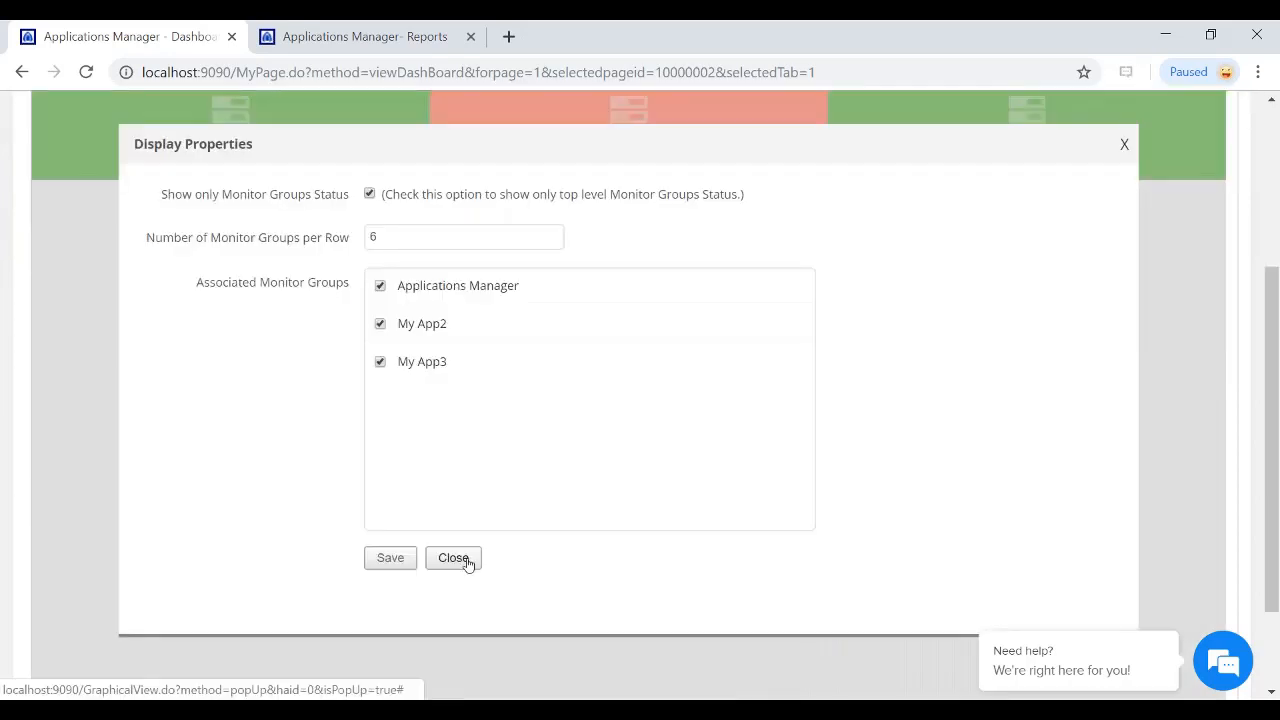
left_click(467, 564)
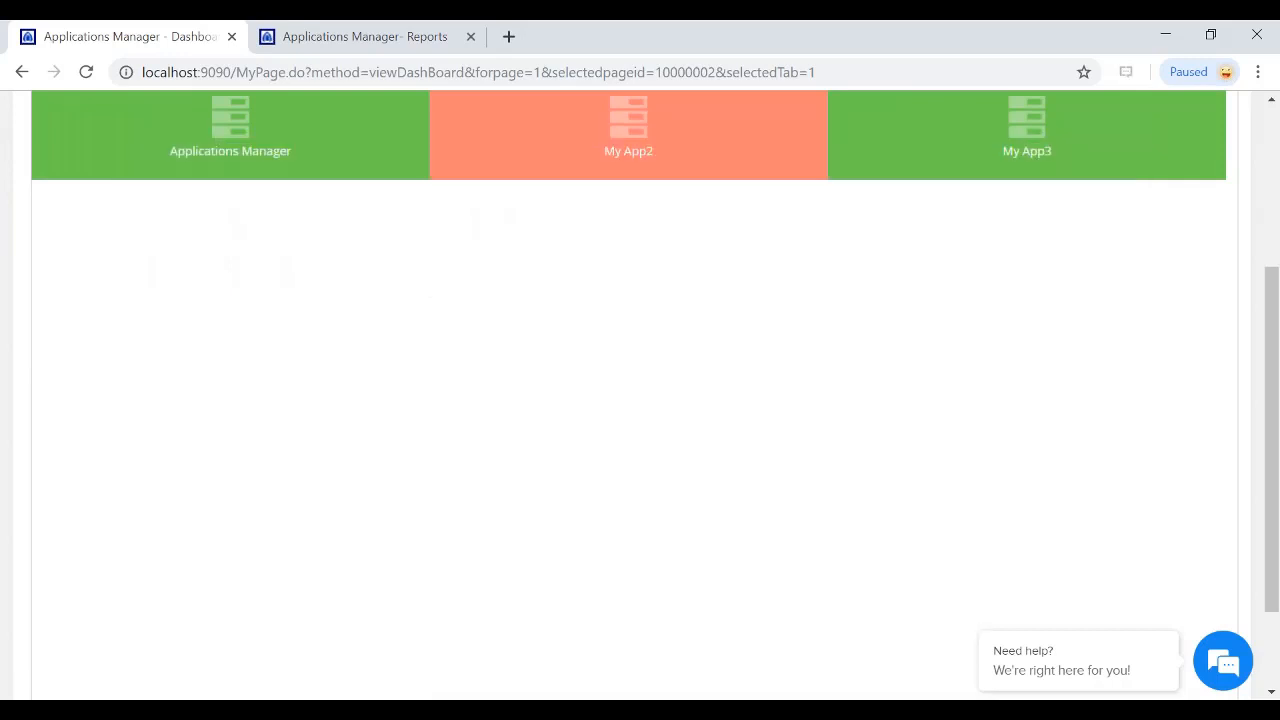
scroll(640, 400, "up", 2)
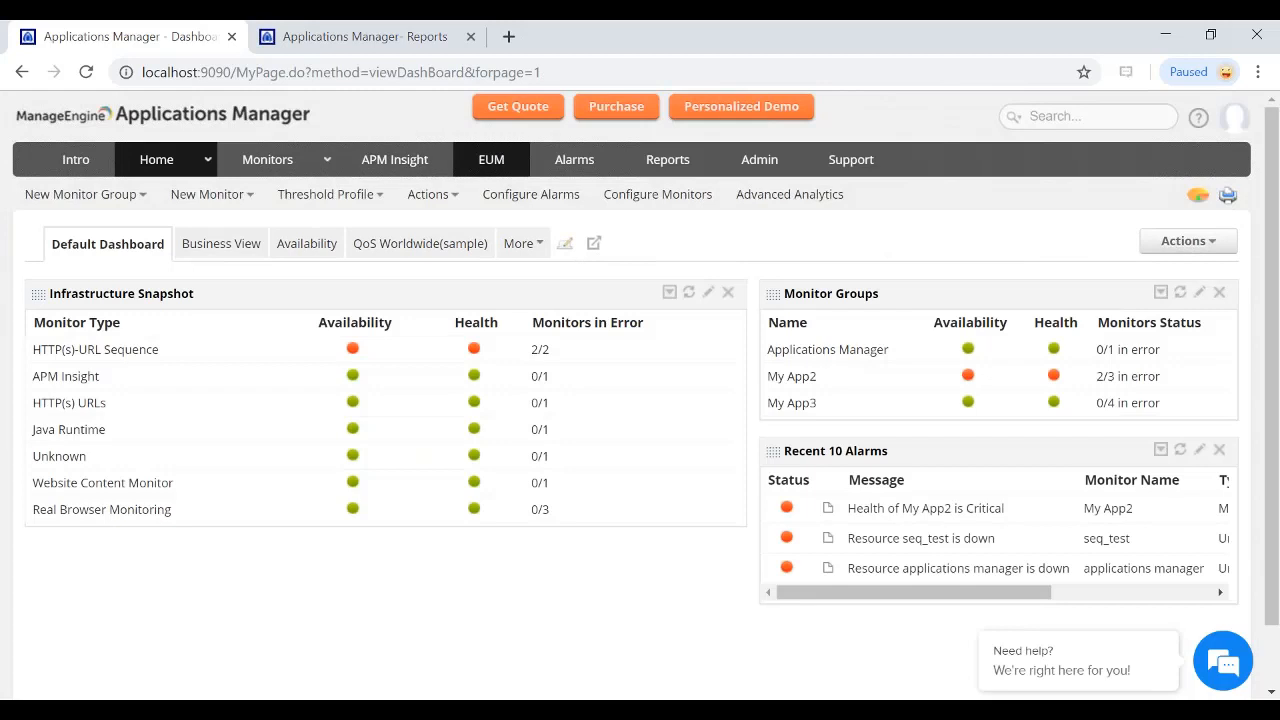
- Publish the Default Dashboard, take the public URL from its embed code, and view the published page in a separate browser window
left_click(1199, 245)
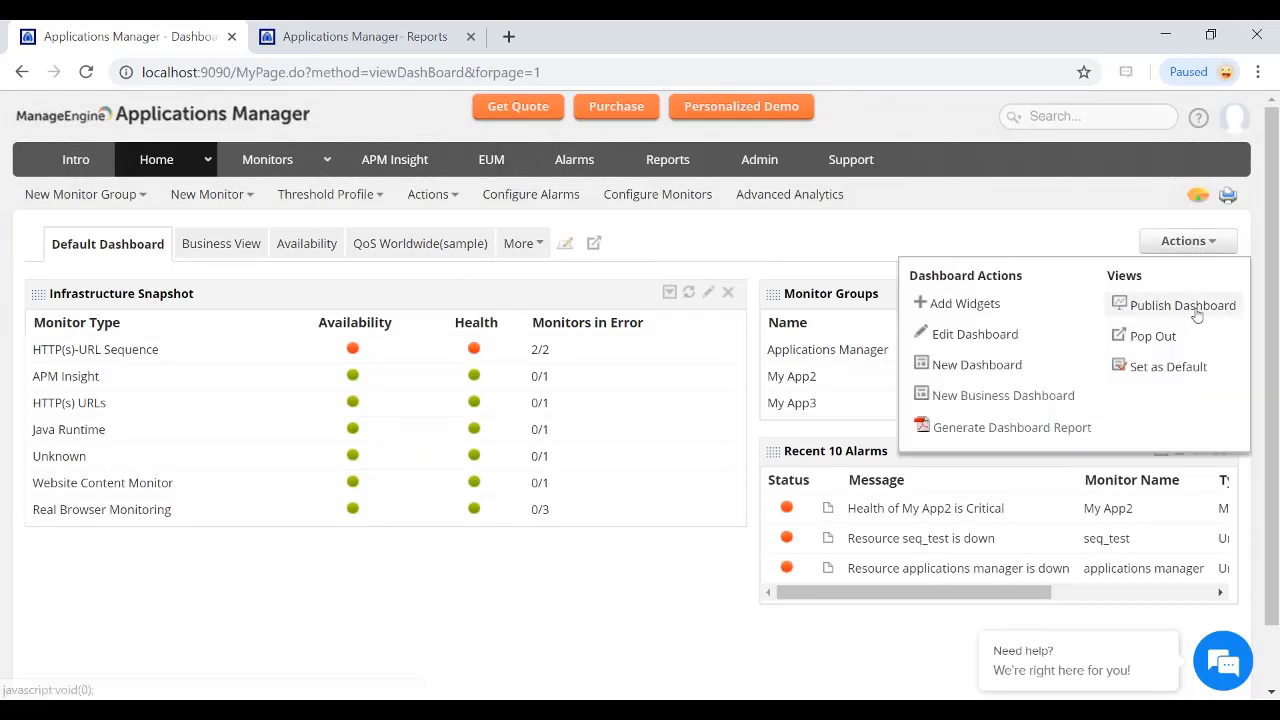
left_click(1190, 308)
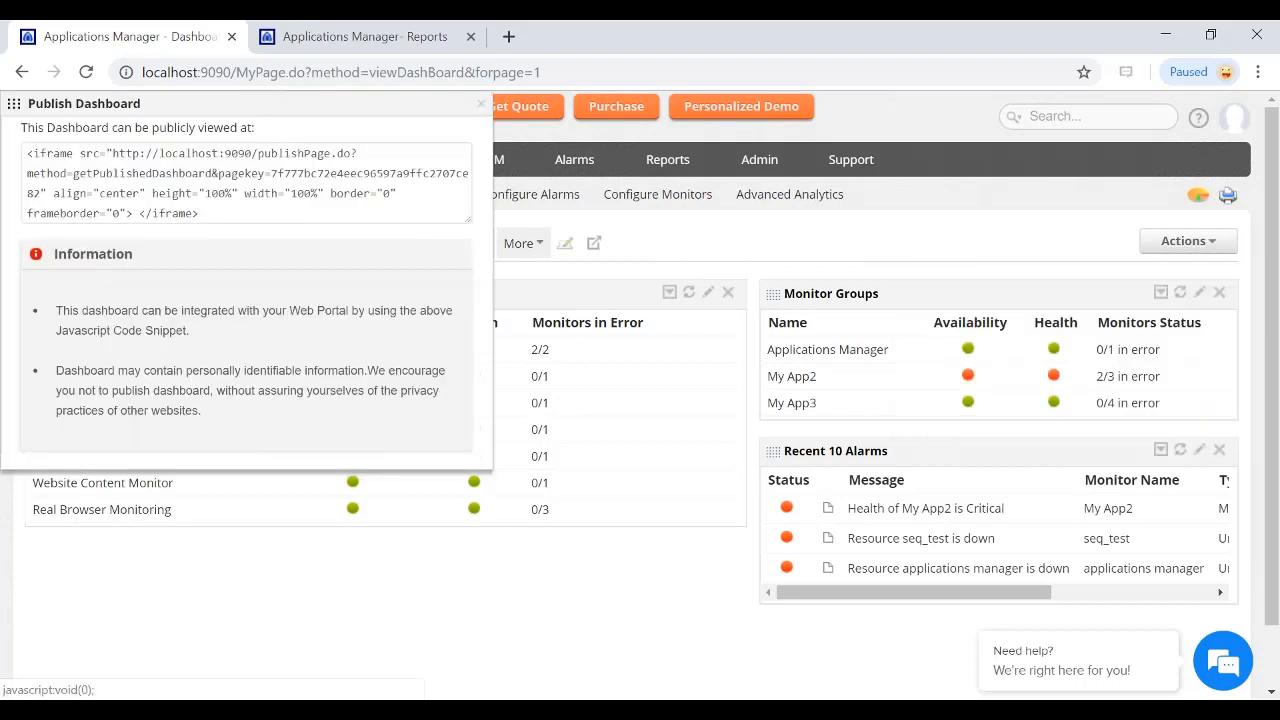
left_click(112, 155)
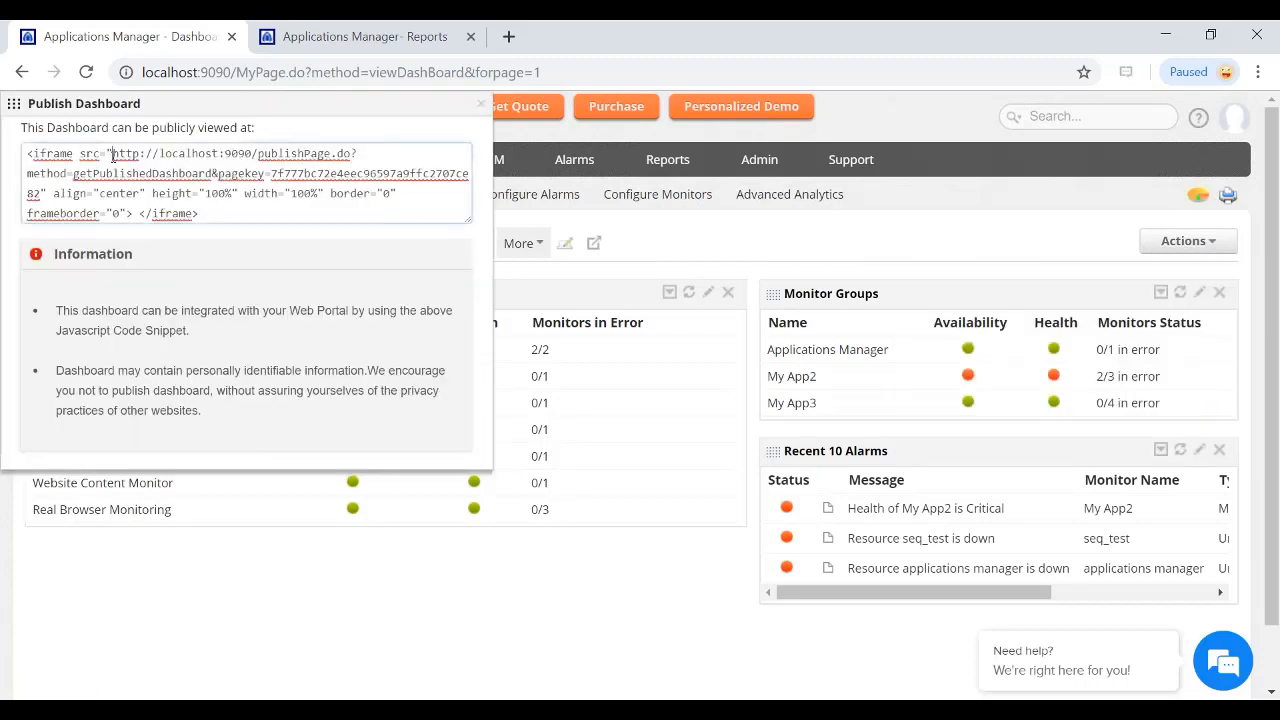
left_click_drag(113, 155, 40, 194)
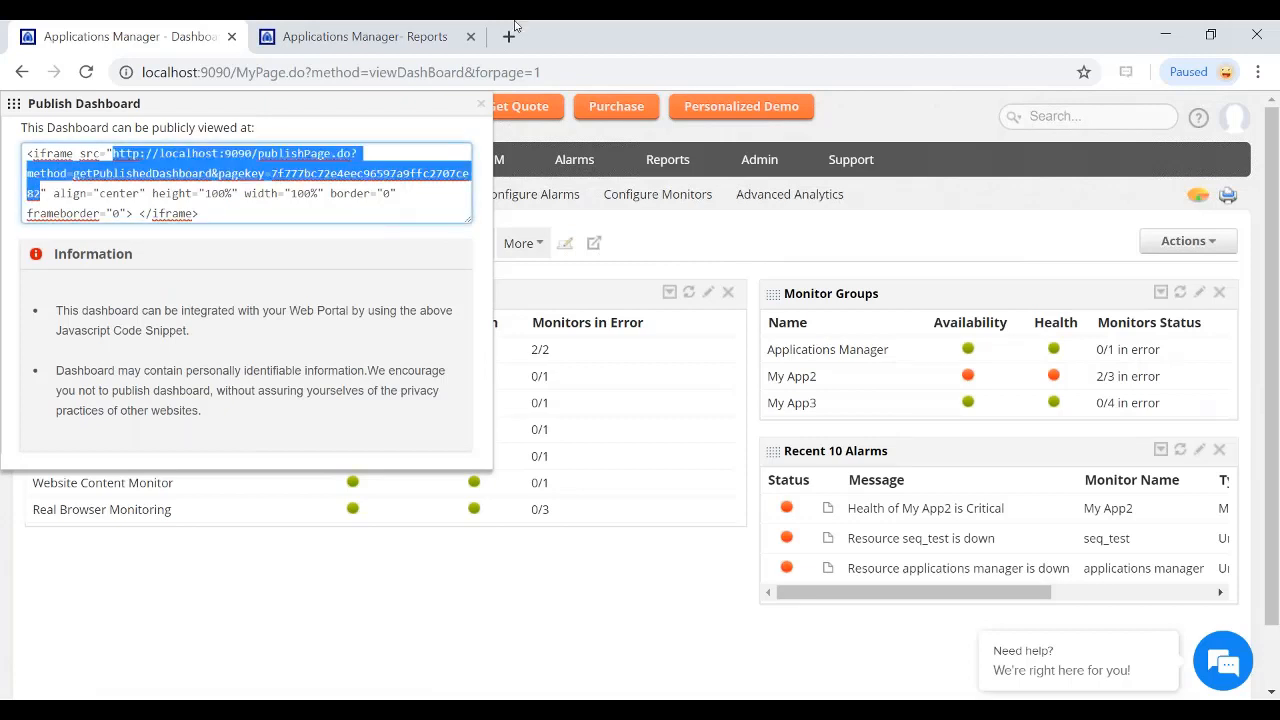
left_click(481, 104)
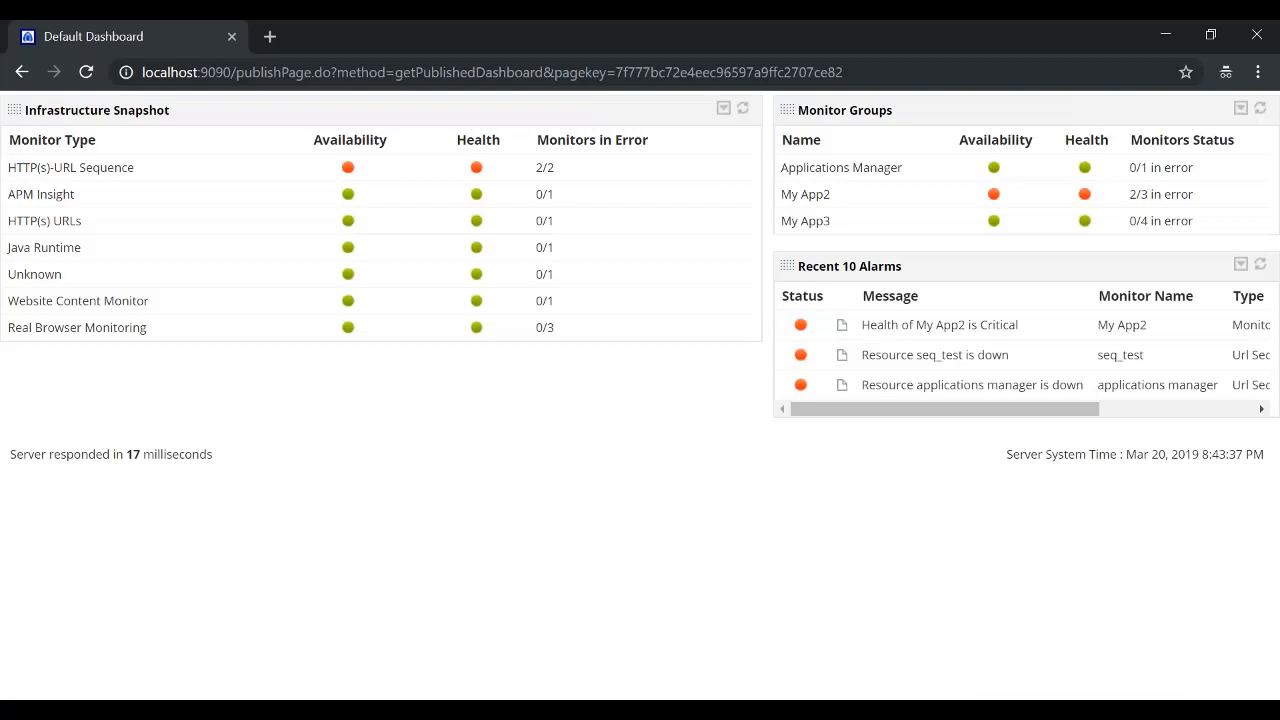
left_click(1257, 36)
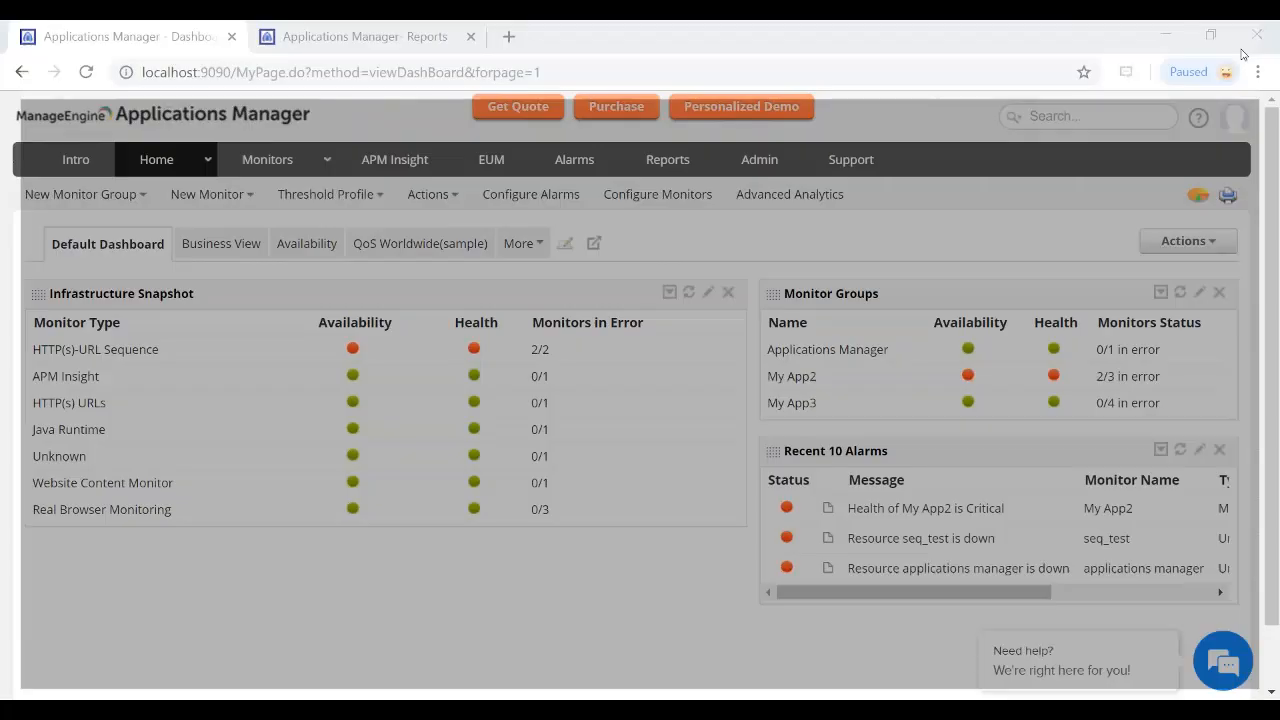
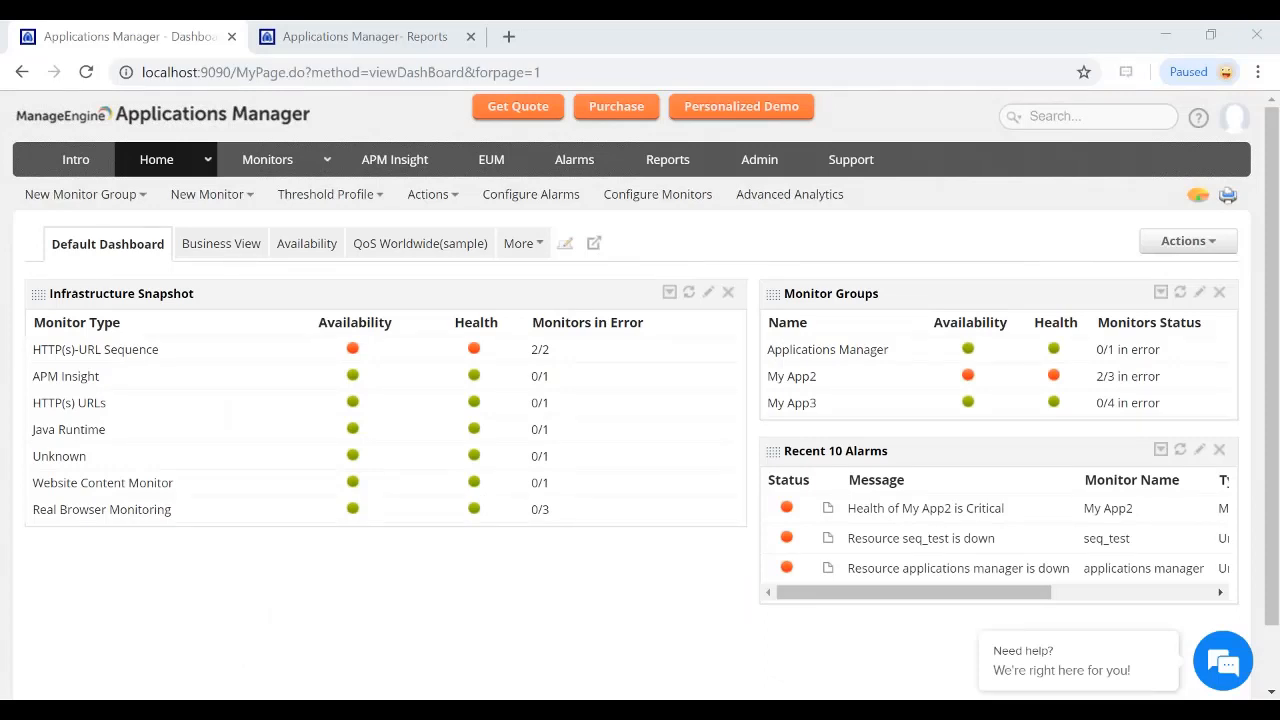
- Open the Enable Reports settings in a separate tab and enable the Blocked Process and Idle Time in % metrics for AIX monitors
left_click(668, 159)
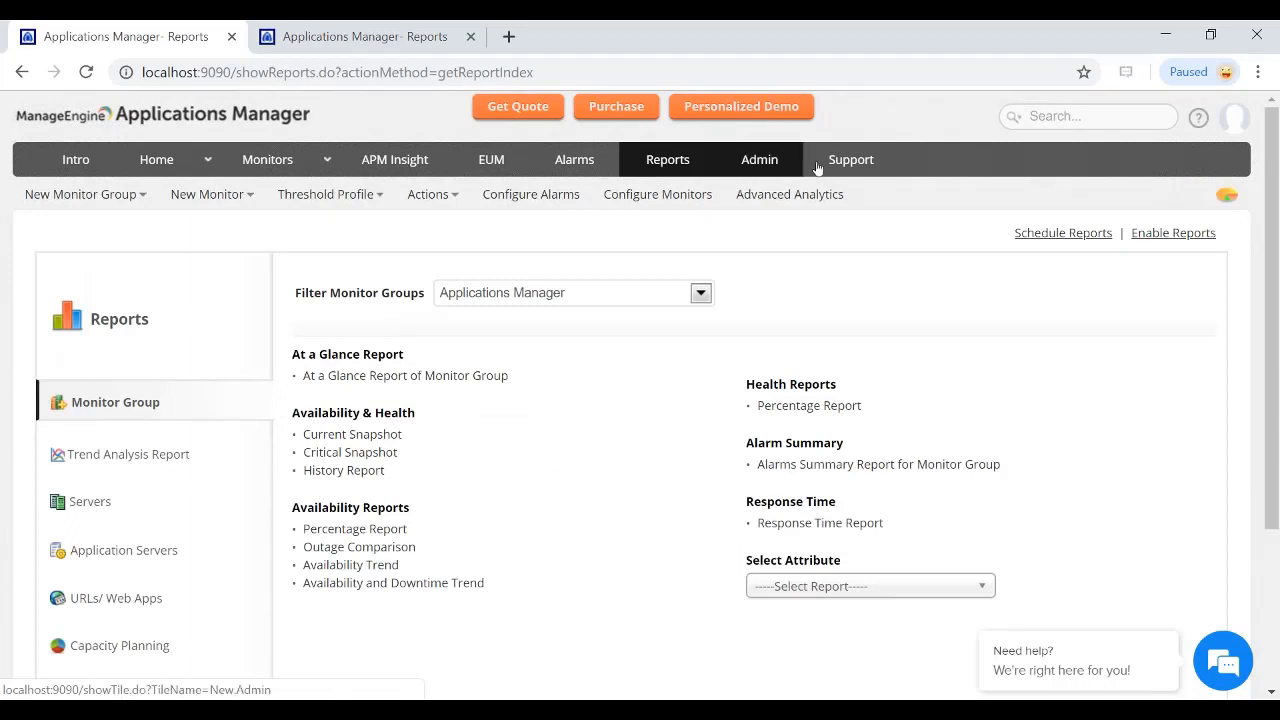
middle_click(785, 170)
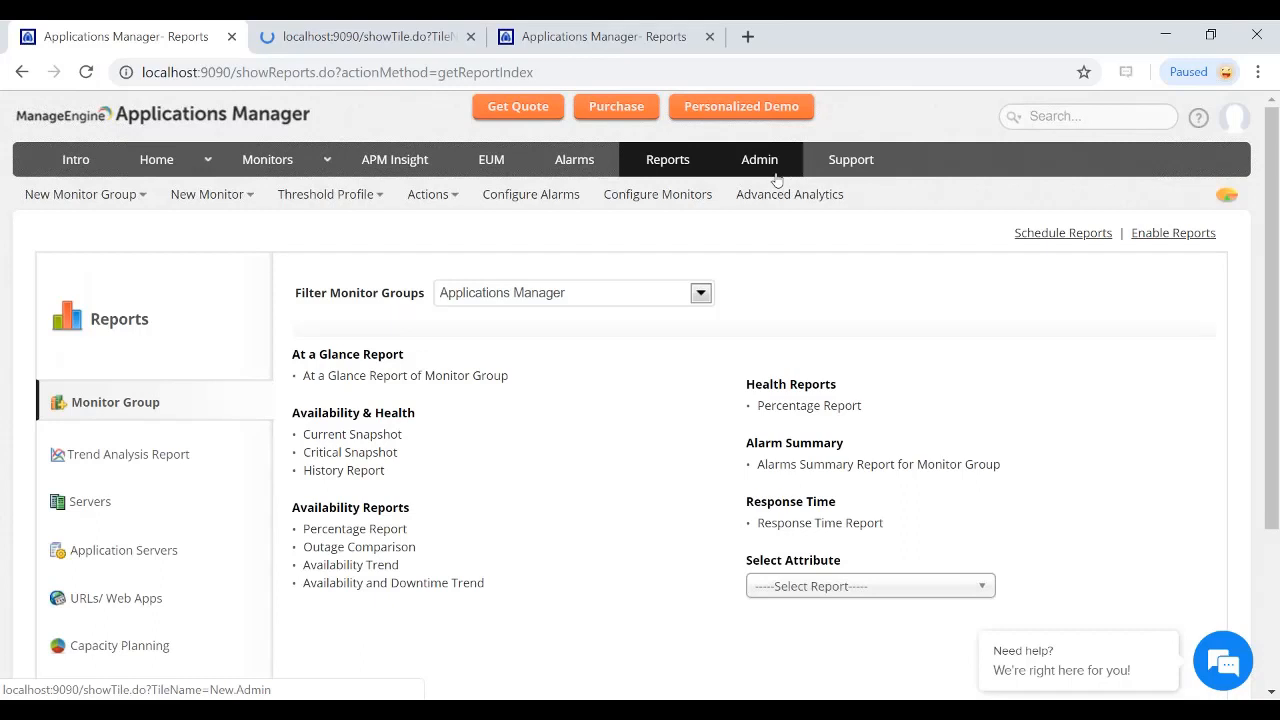
key("ctrl+Tab")
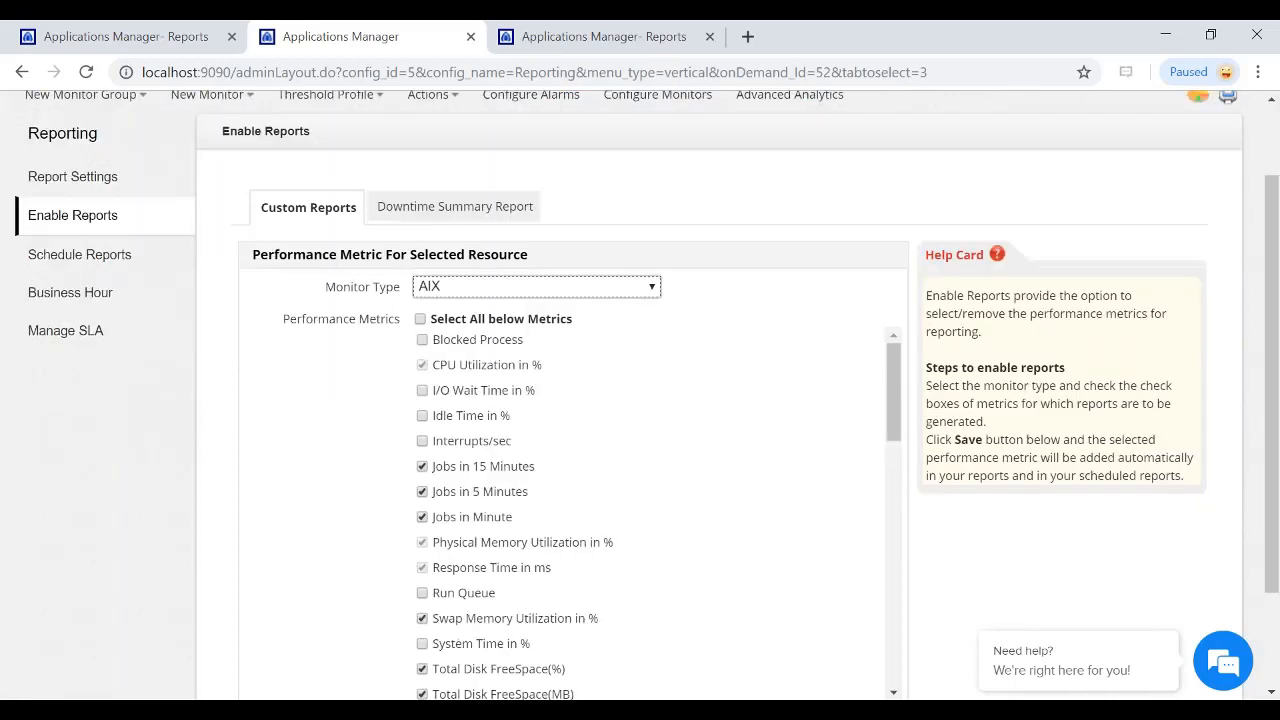
left_click(422, 339)
left_click(422, 415)
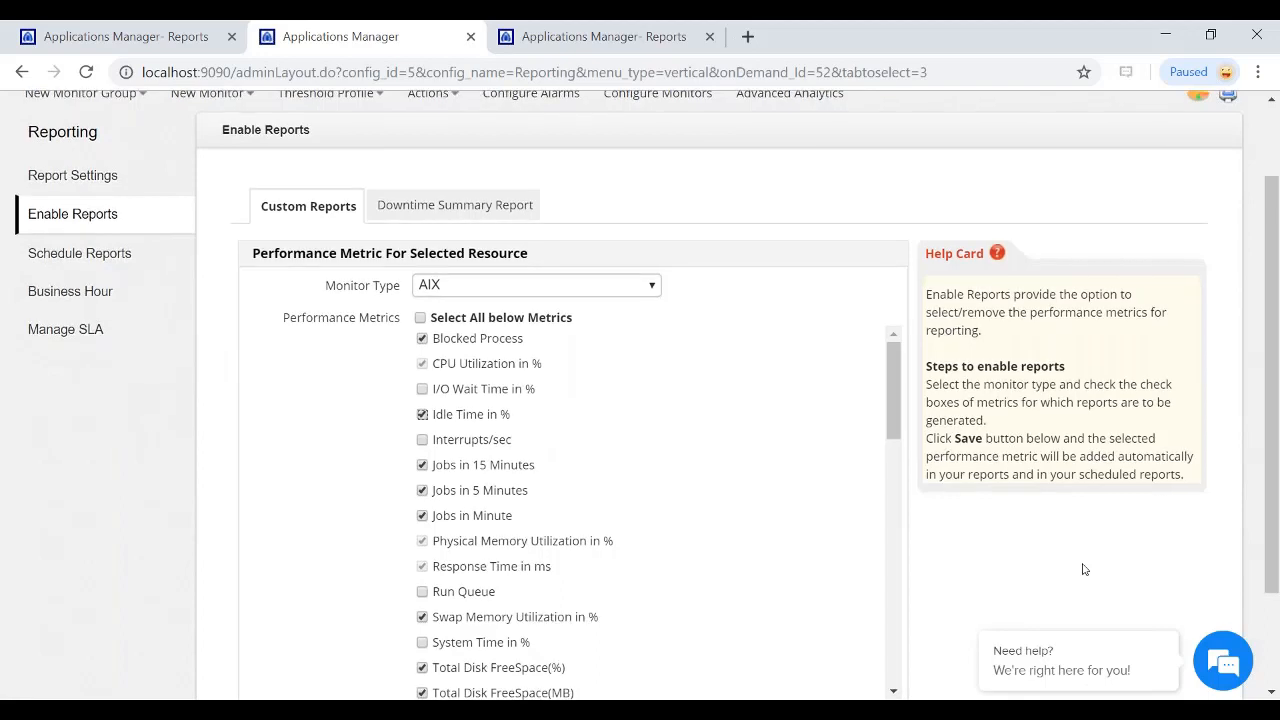
scroll(1082, 569, "down", 2)
left_click(440, 591)
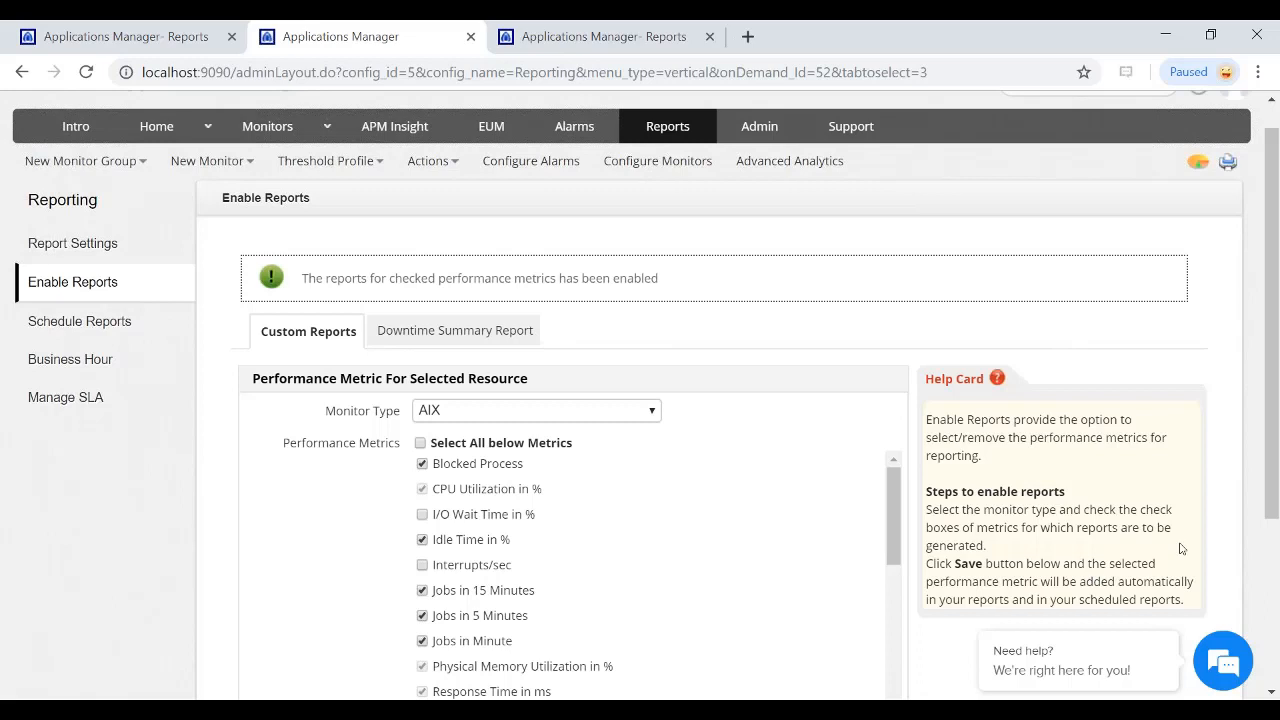
- Return to the report index and open the Response Time trend analysis report for the AppManager Home Page monitor
key("ctrl+shift+Tab")
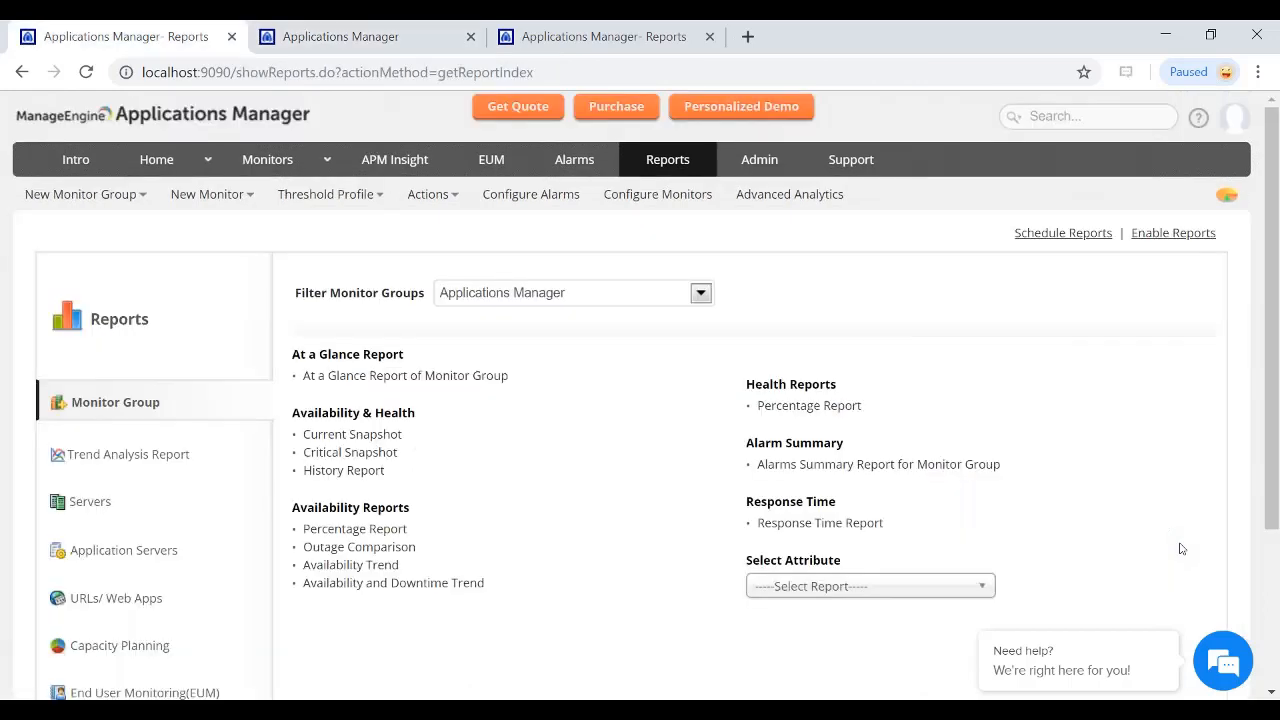
left_click(128, 454)
left_click(494, 298)
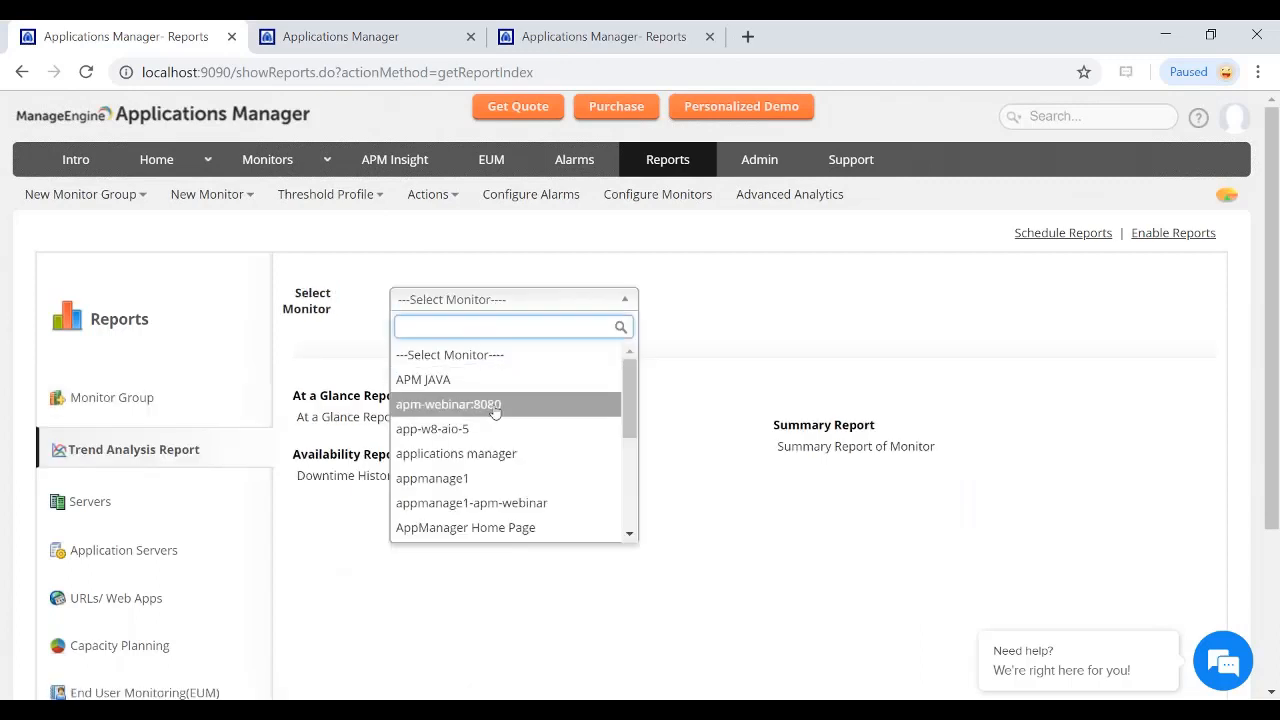
left_click(482, 527)
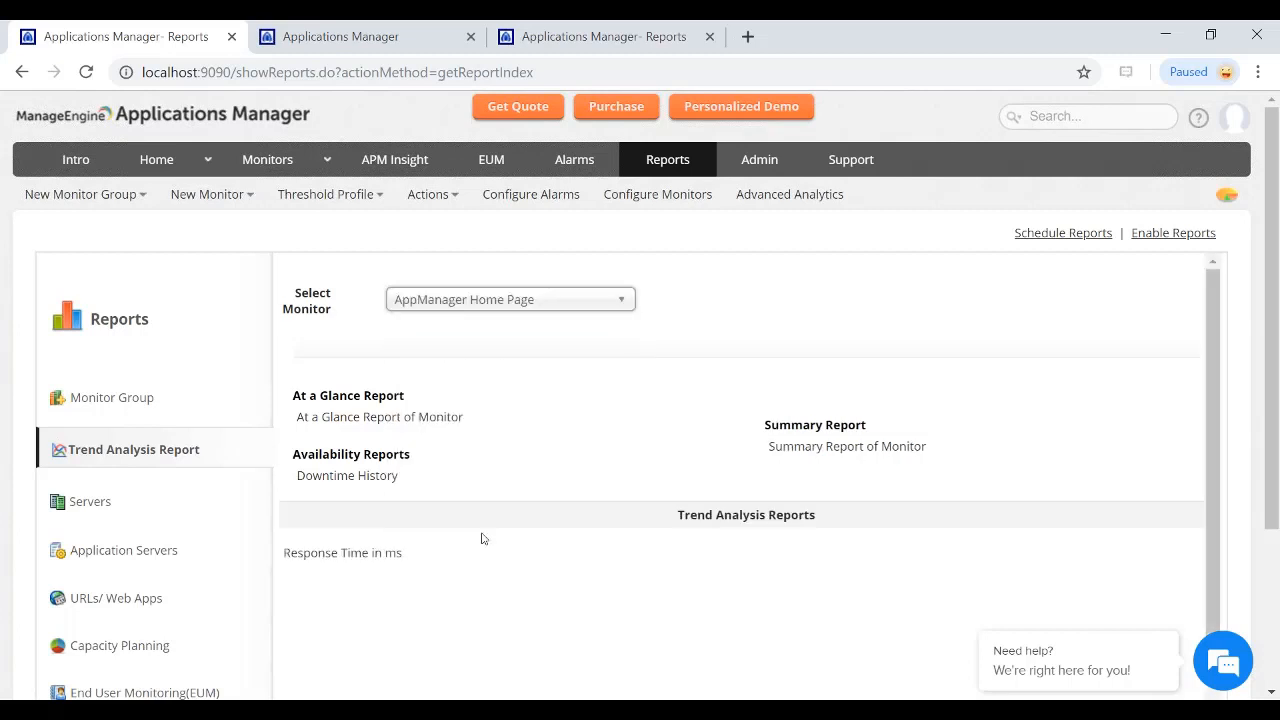
left_click(353, 560)
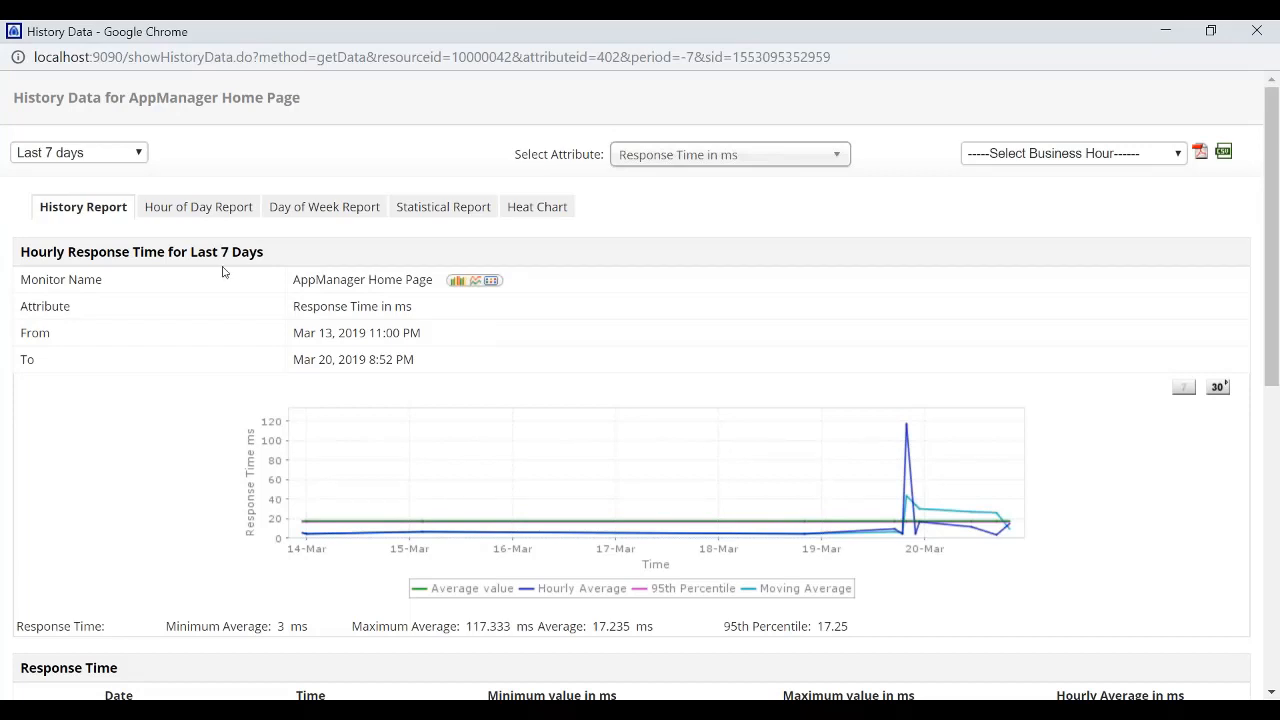
- View the response time history by hour of day, by day of week and as a heat chart, and close the report
left_click(203, 212)
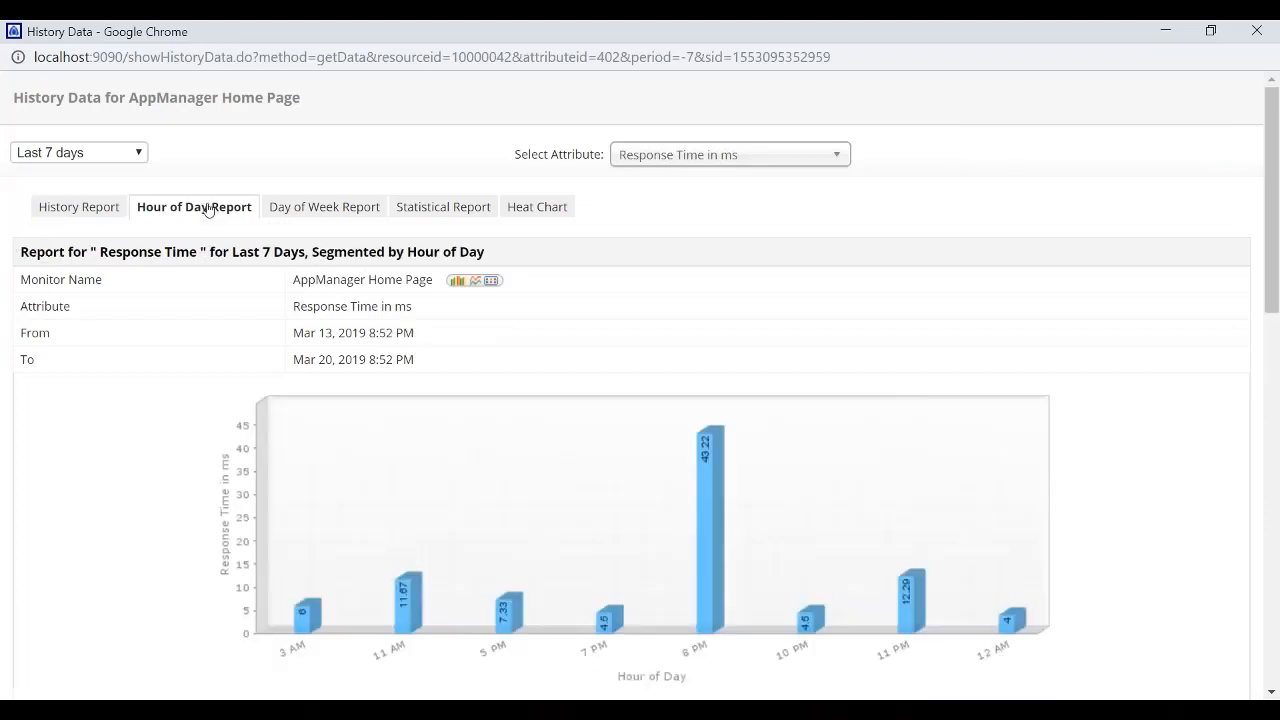
left_click(313, 207)
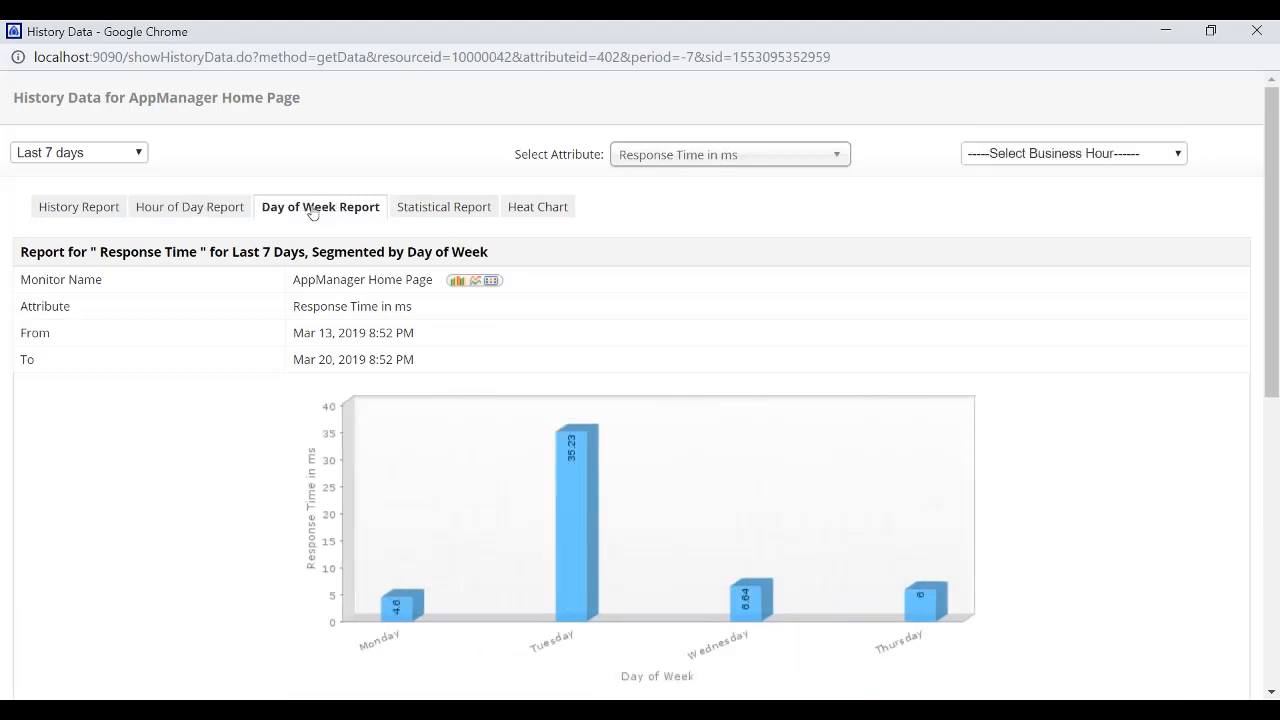
left_click(545, 210)
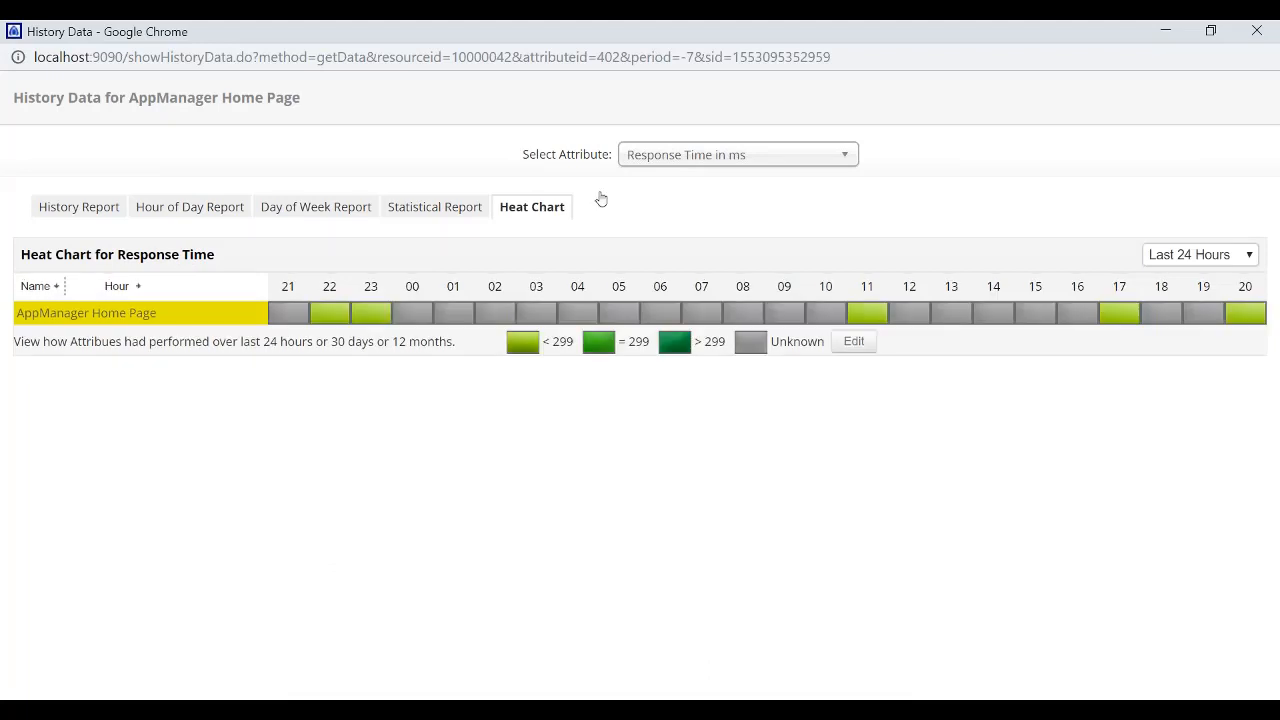
left_click(1260, 32)
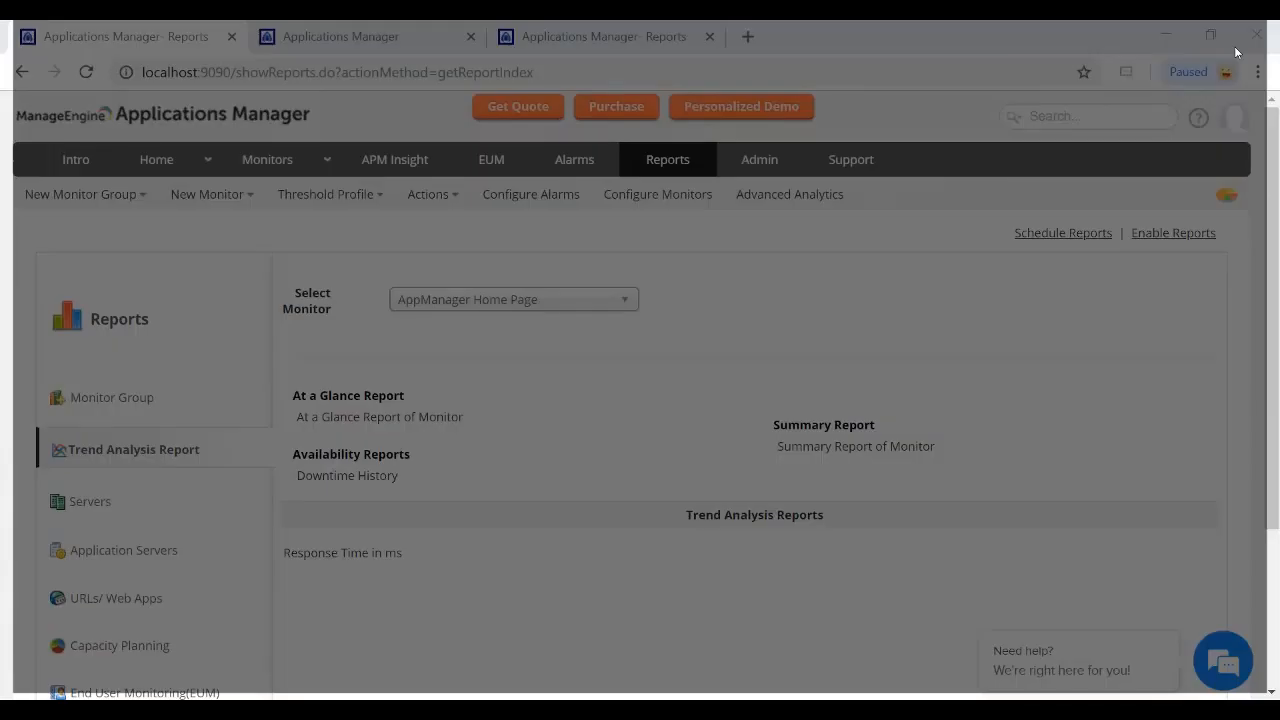
- Switch to the app-support-w7 server's Reports page and open the At a Glance Report of EUM Monitors
scroll(188, 508, "down", 1)
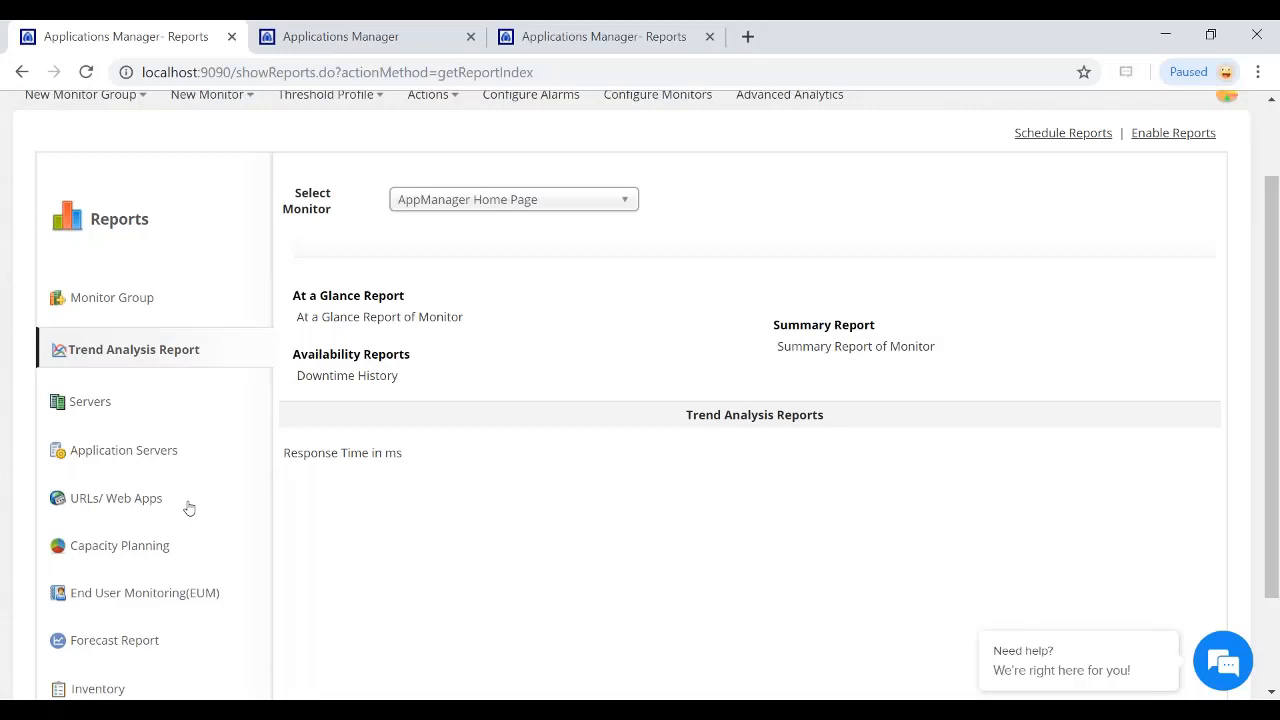
key("ctrl+Tab")
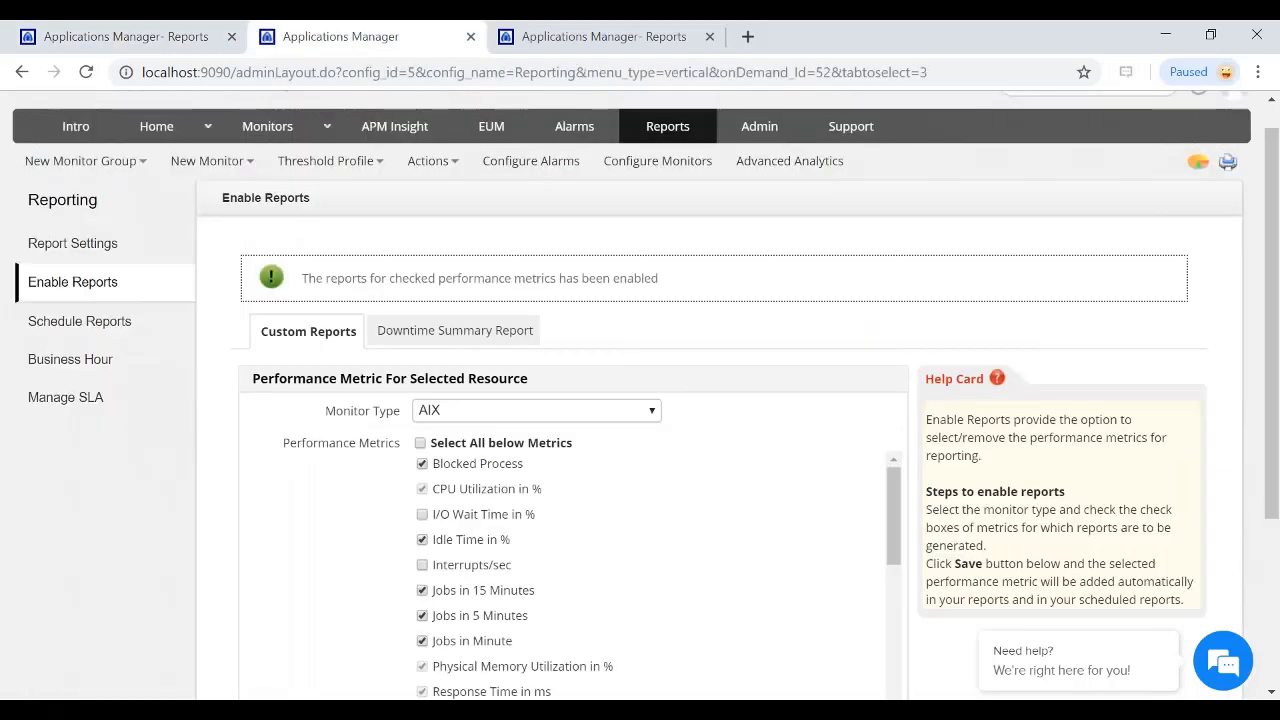
key("ctrl+Tab")
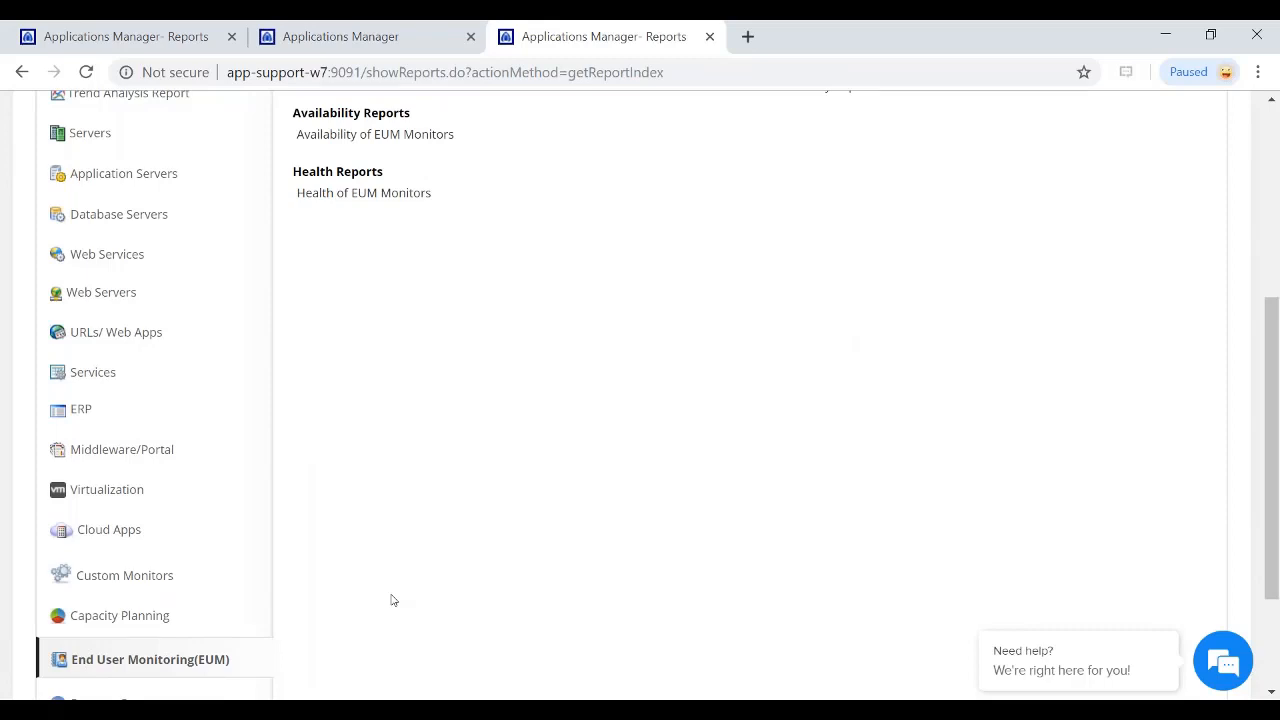
scroll(393, 600, "up", 3)
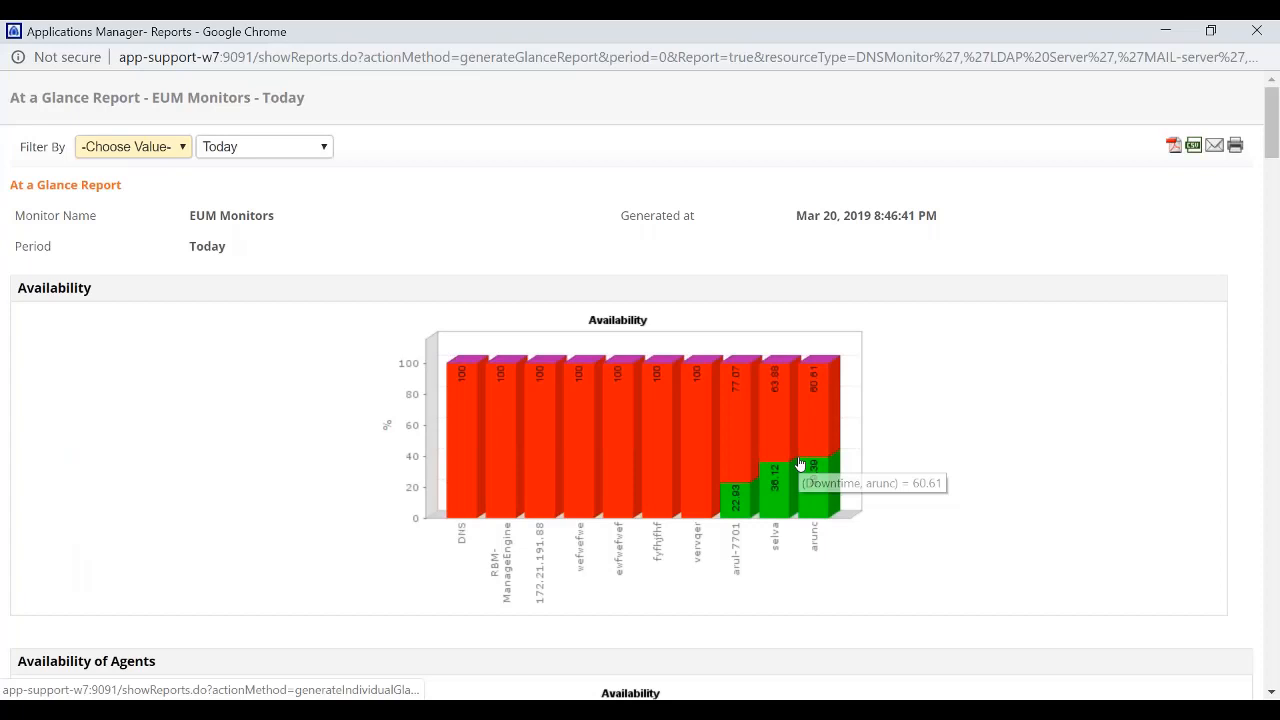
- Examine the EUM report's availability, response time and packet charts, and drill down into one partly available monitor's individual report
scroll(860, 500, "down", 2)
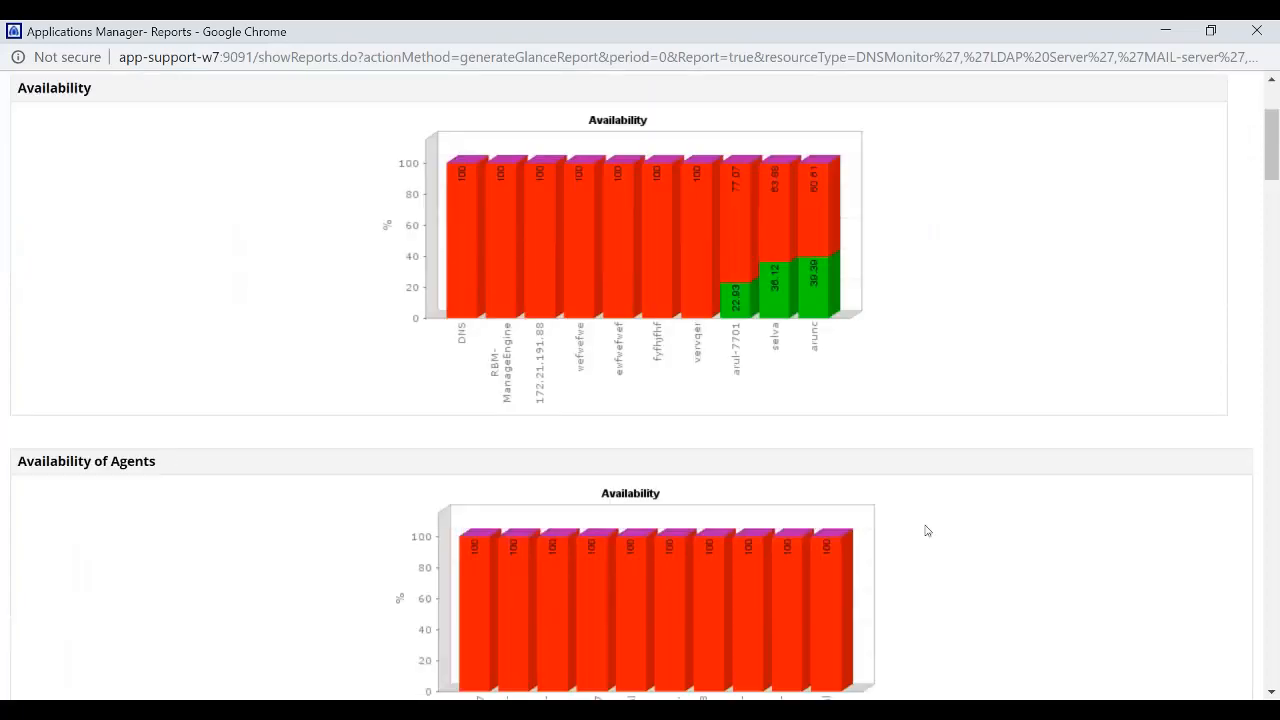
scroll(926, 530, "down", 4)
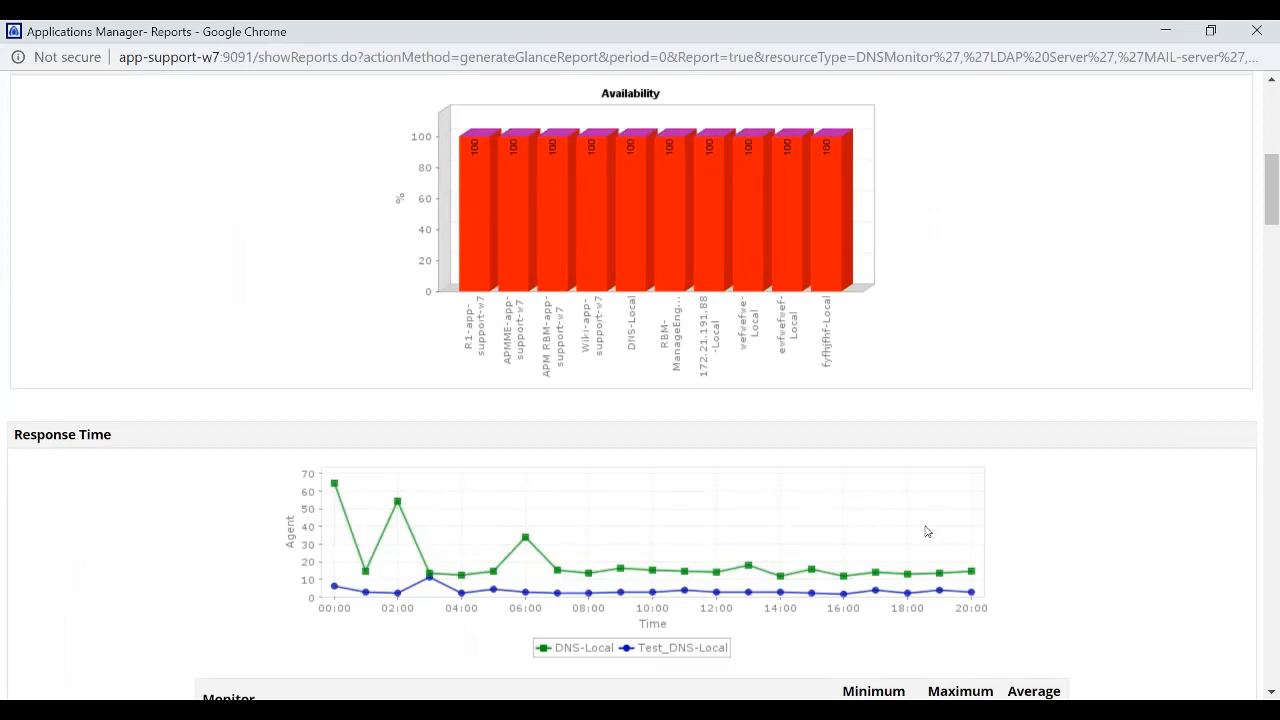
scroll(926, 531, "down", 3)
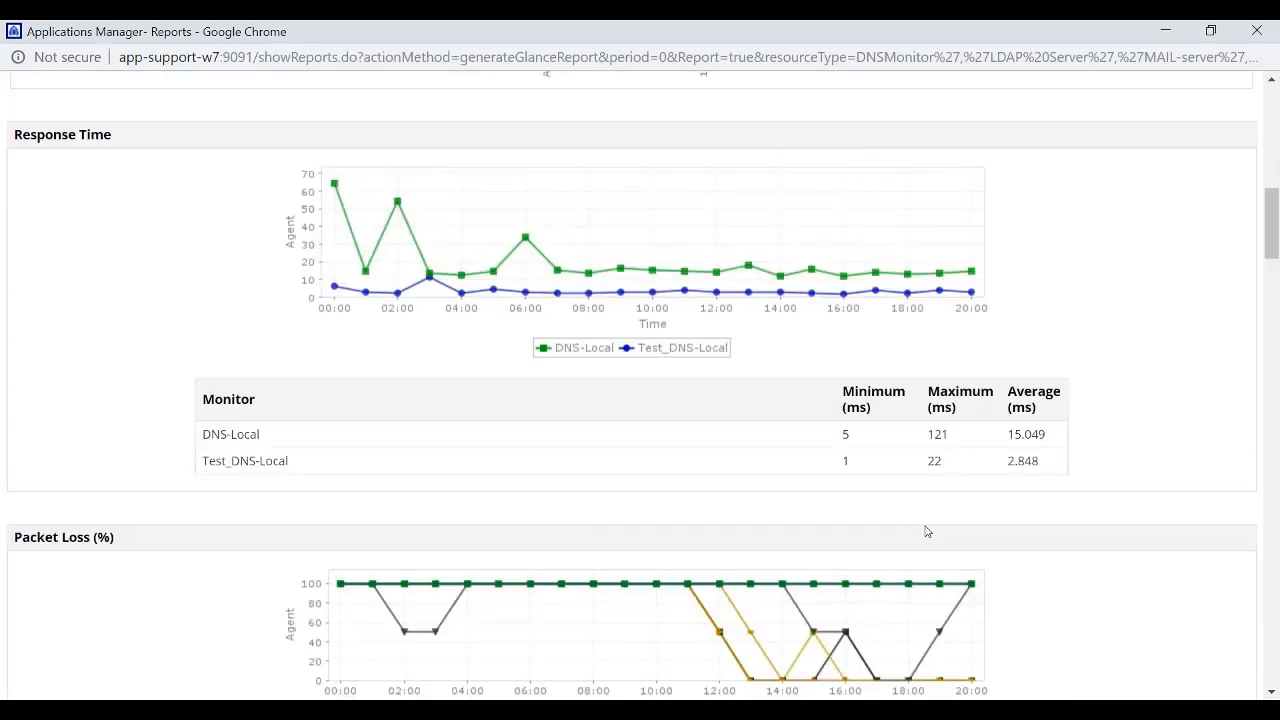
scroll(926, 531, "down", 7)
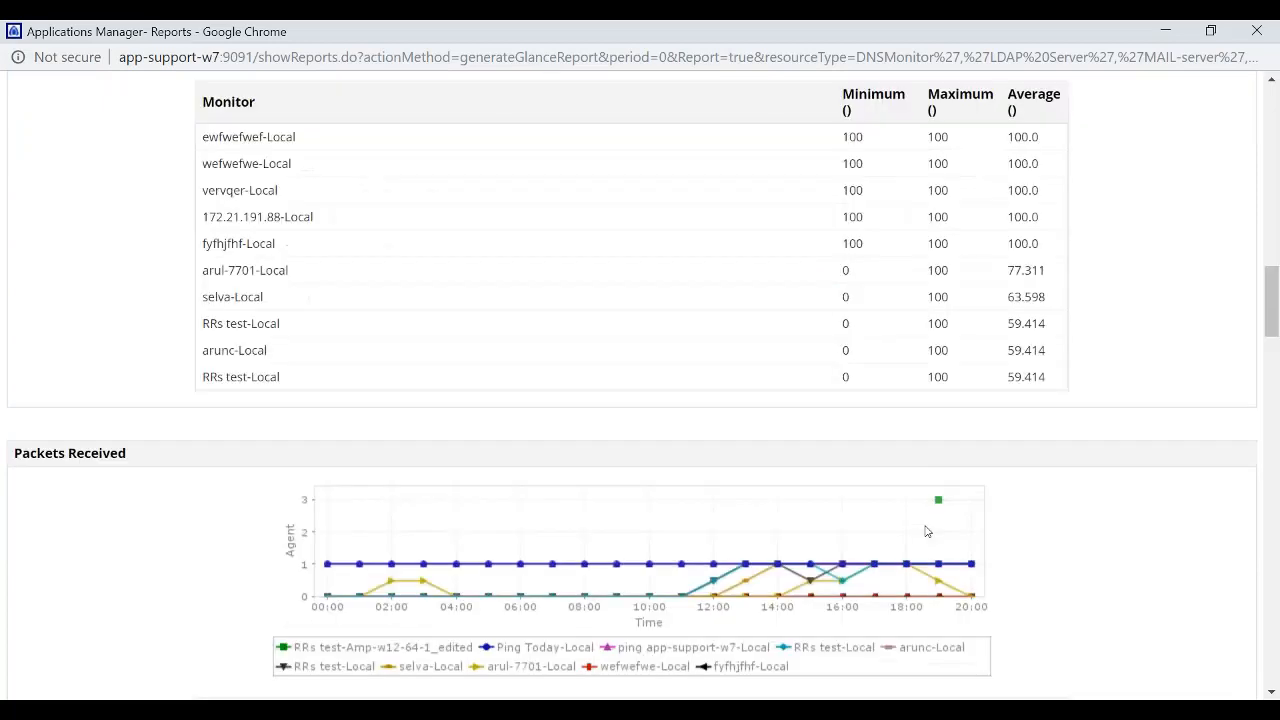
scroll(926, 531, "down", 6)
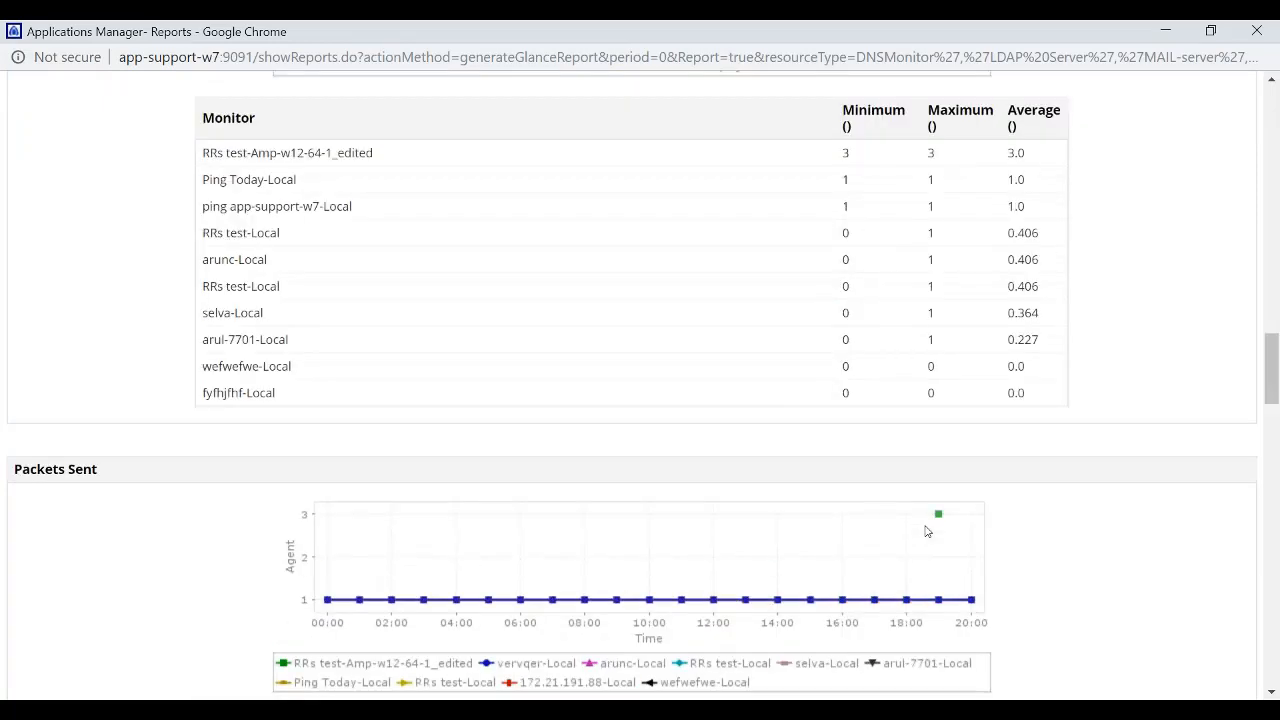
scroll(1087, 397, "up", 8)
scroll(1087, 397, "up", 10)
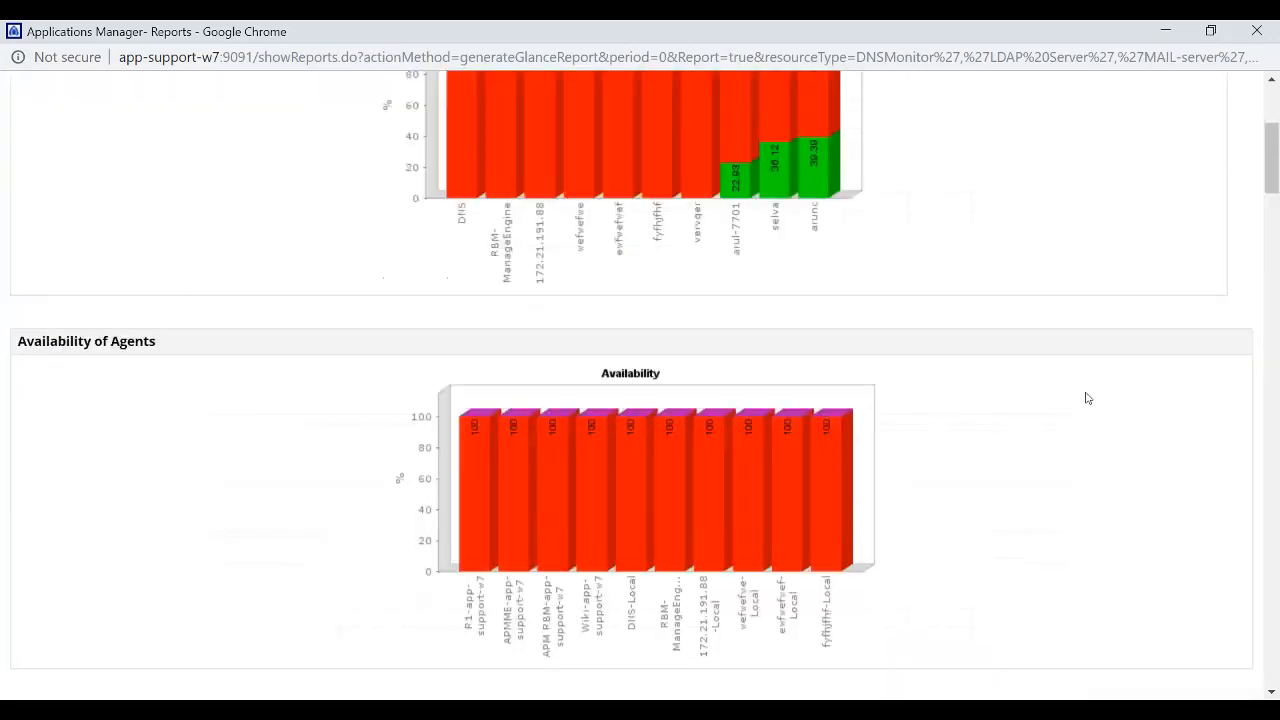
left_click(742, 196)
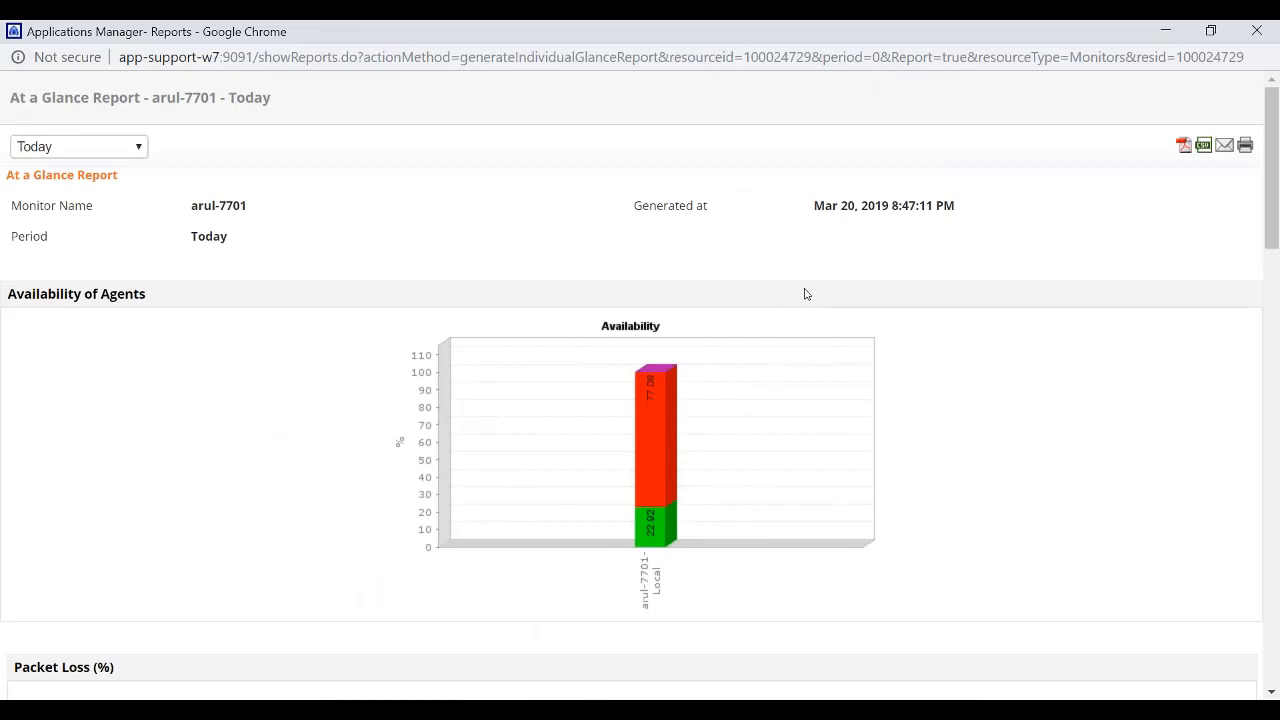
left_click(1256, 31)
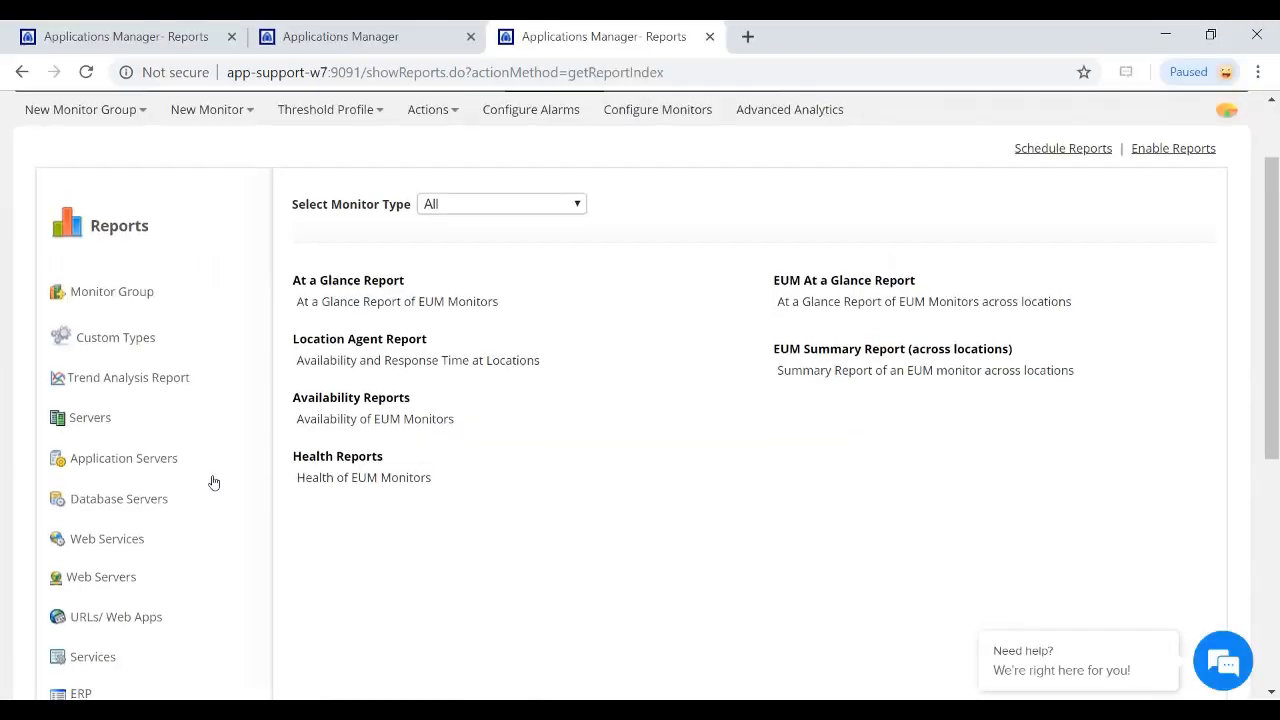
- Generate an Inventory report for all categories with every column included, view it at full size, and close it
scroll(213, 482, "down", 2)
scroll(213, 482, "down", 2)
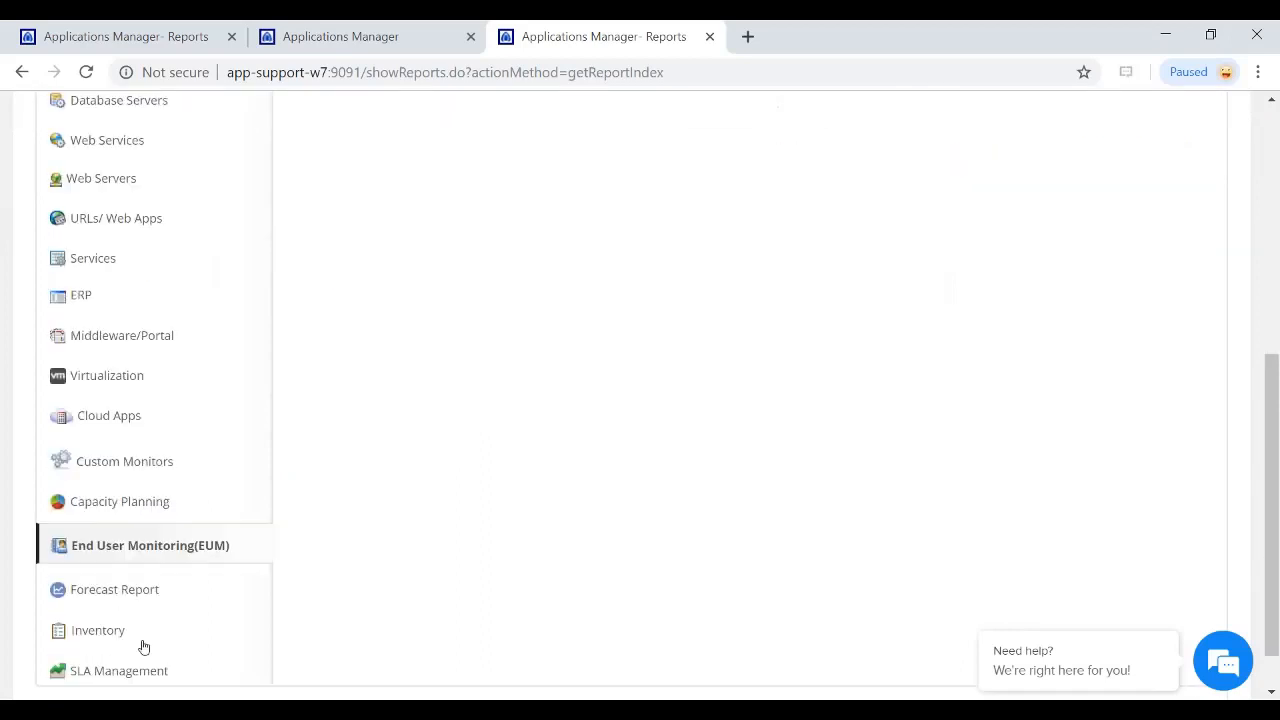
left_click(143, 644)
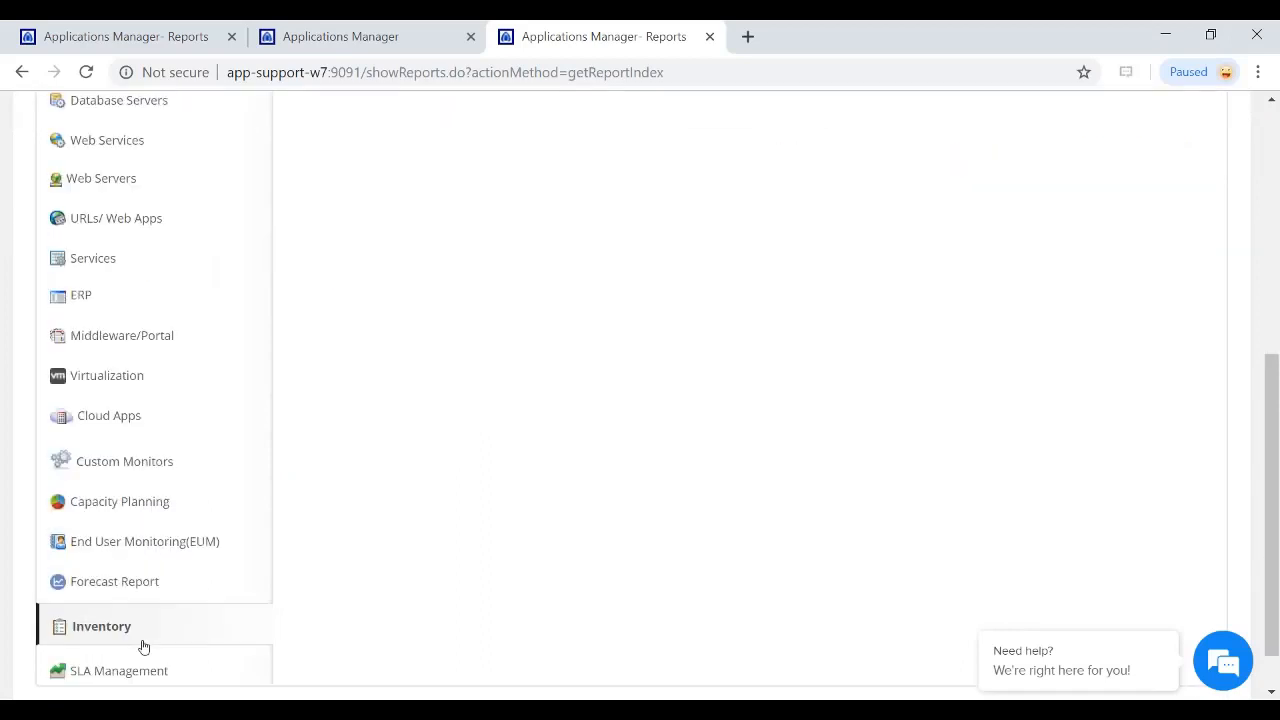
scroll(480, 545, "up", 4)
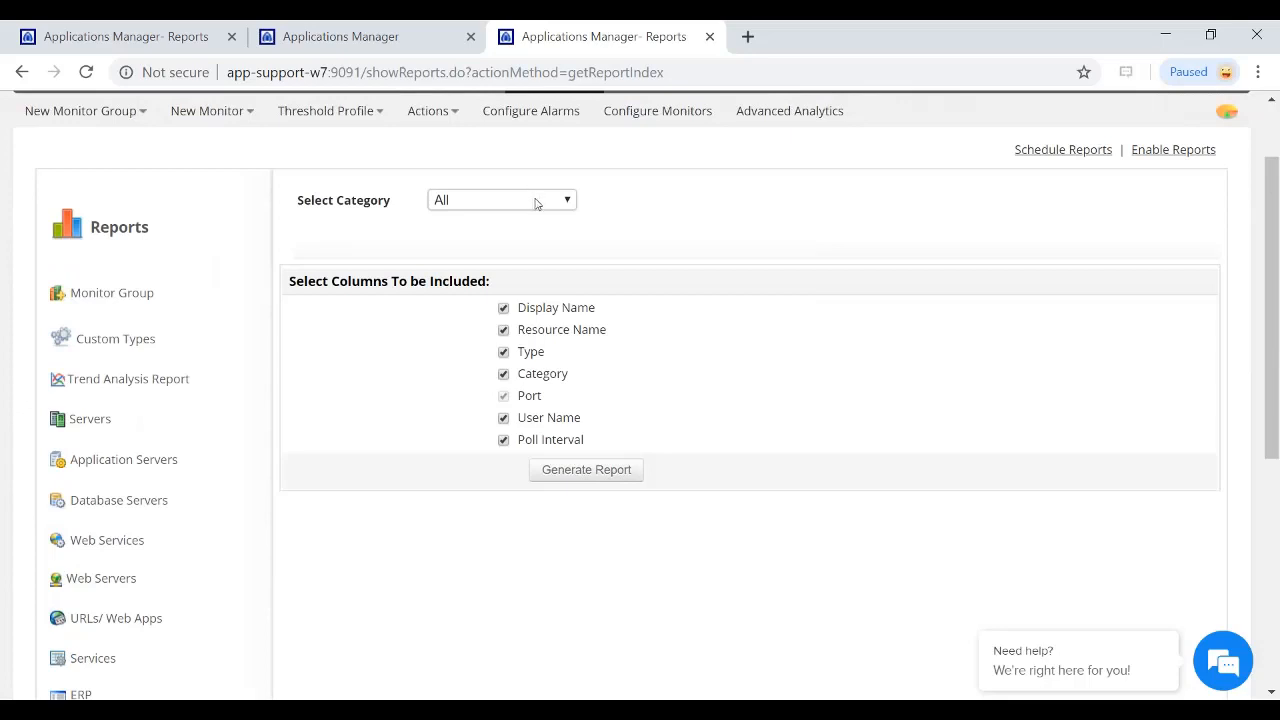
left_click(536, 203)
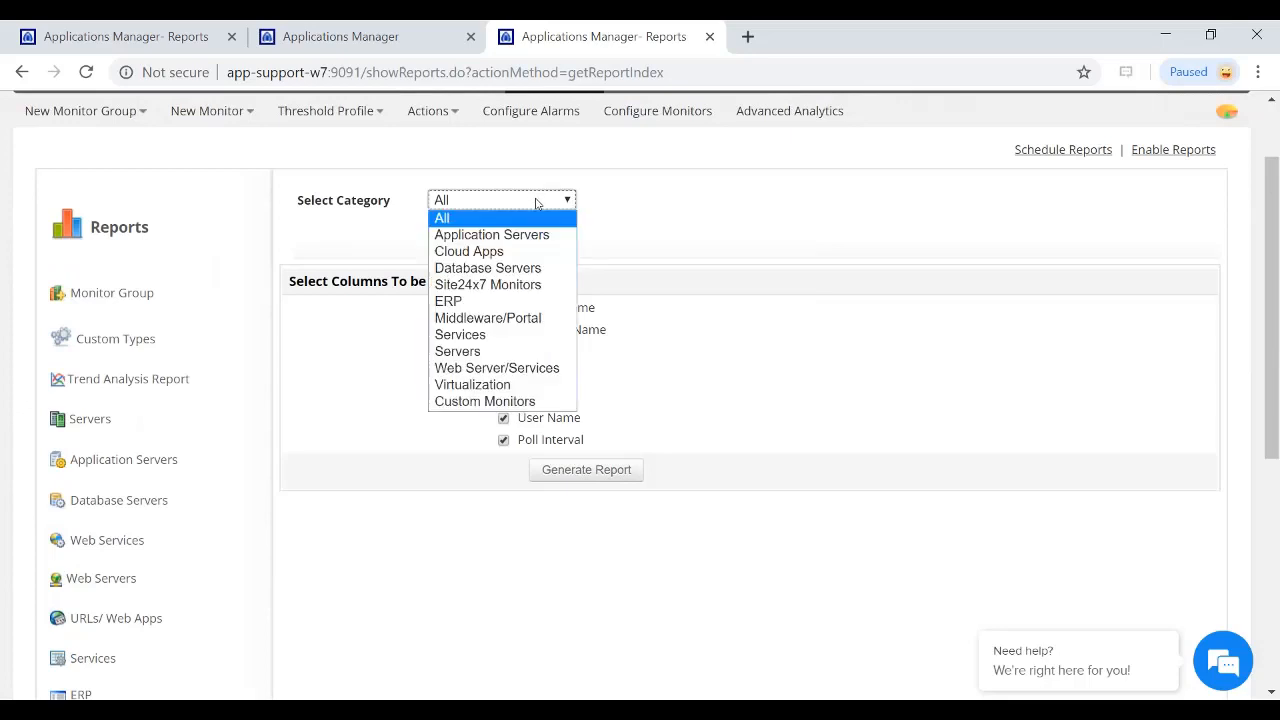
left_click(707, 209)
left_click(610, 478)
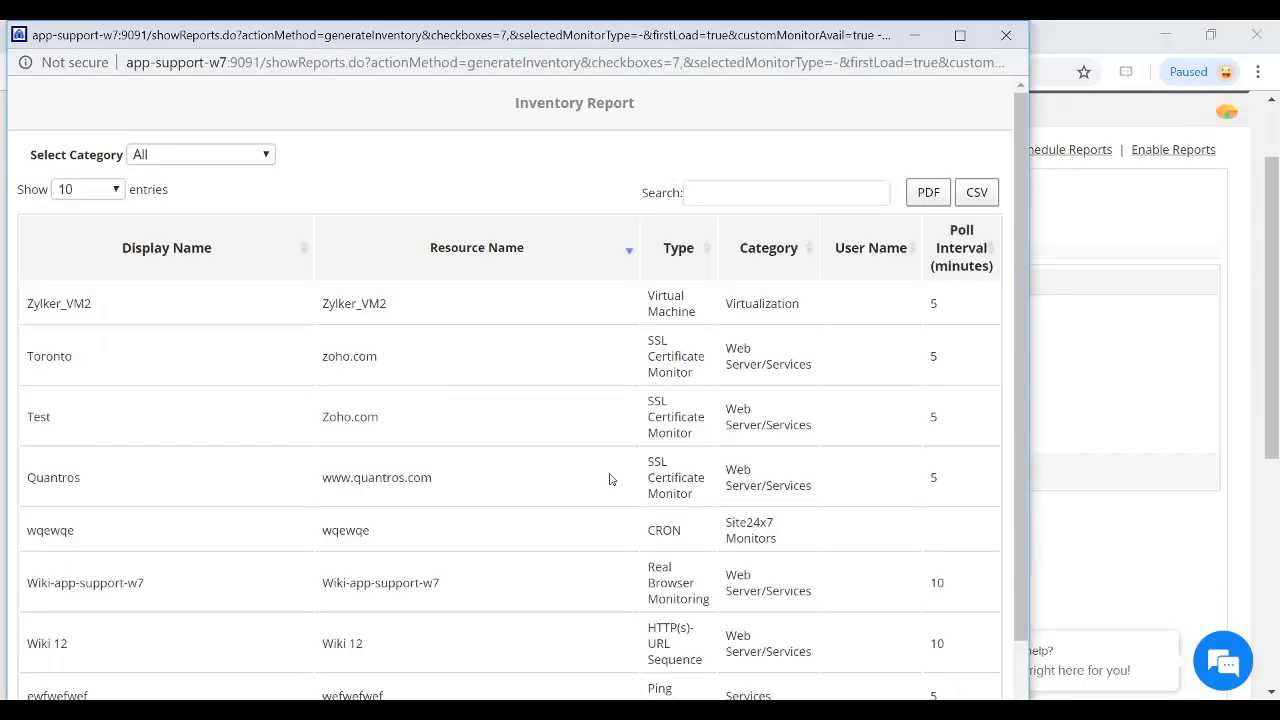
left_click(959, 40)
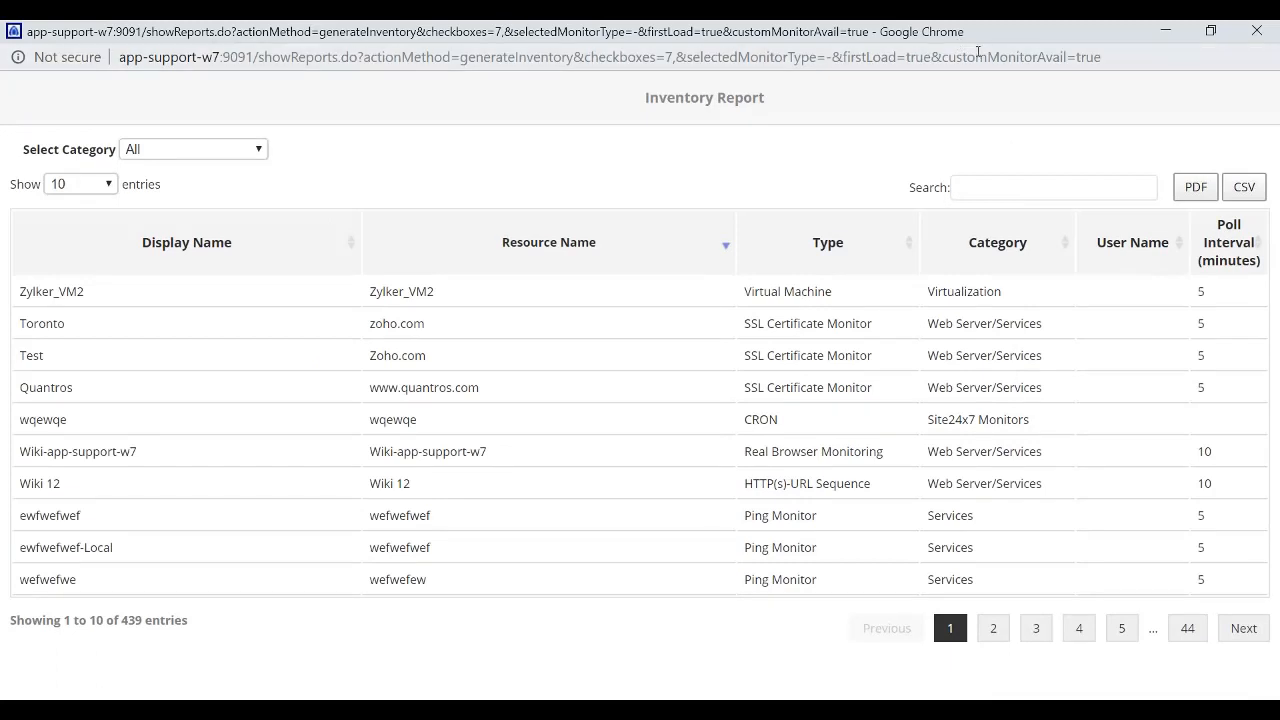
left_click(1257, 32)
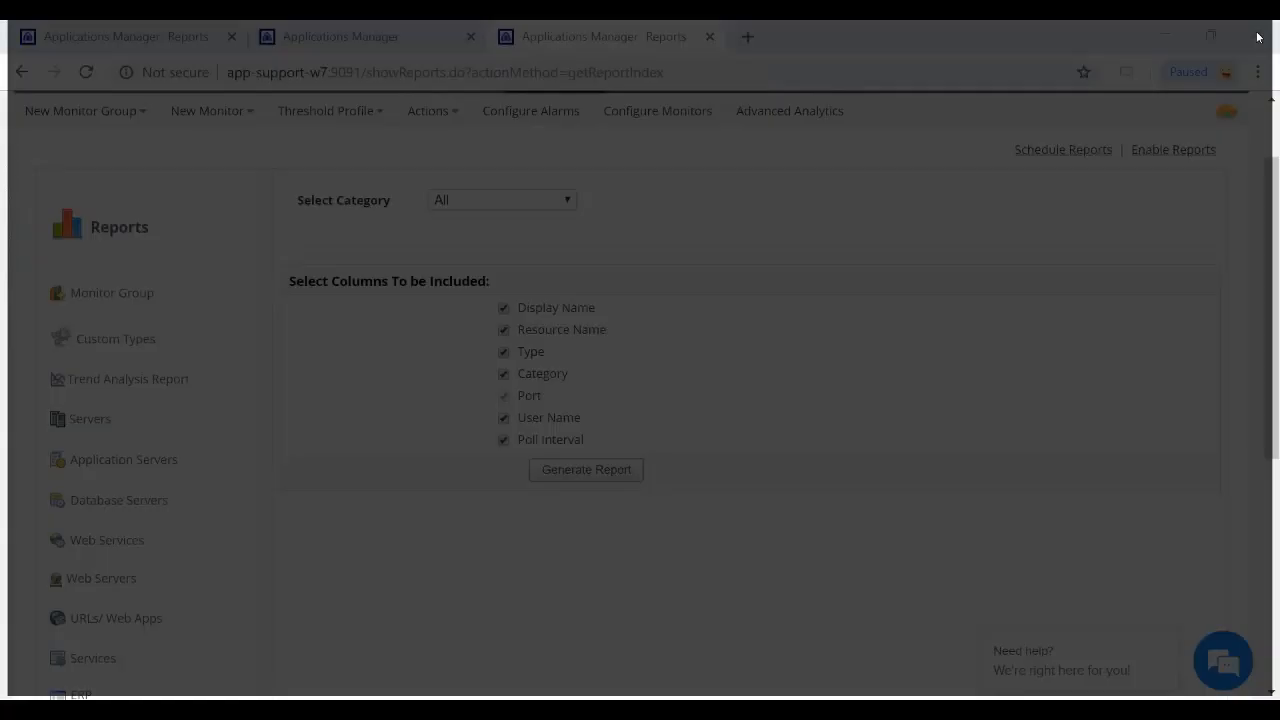
- Open the Capacity Planning reports and examine the undersized, oversized and idle options for servers and virtual machines
scroll(190, 595, "down", 2)
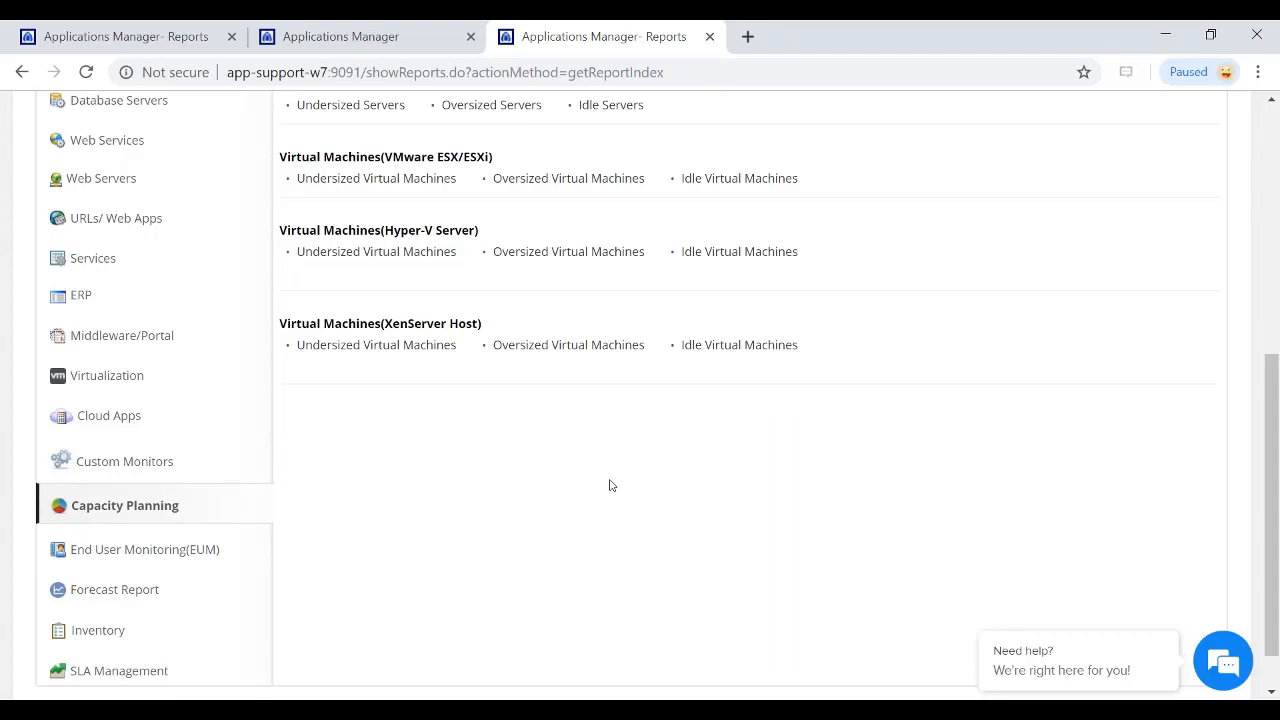
scroll(611, 485, "up", 3)
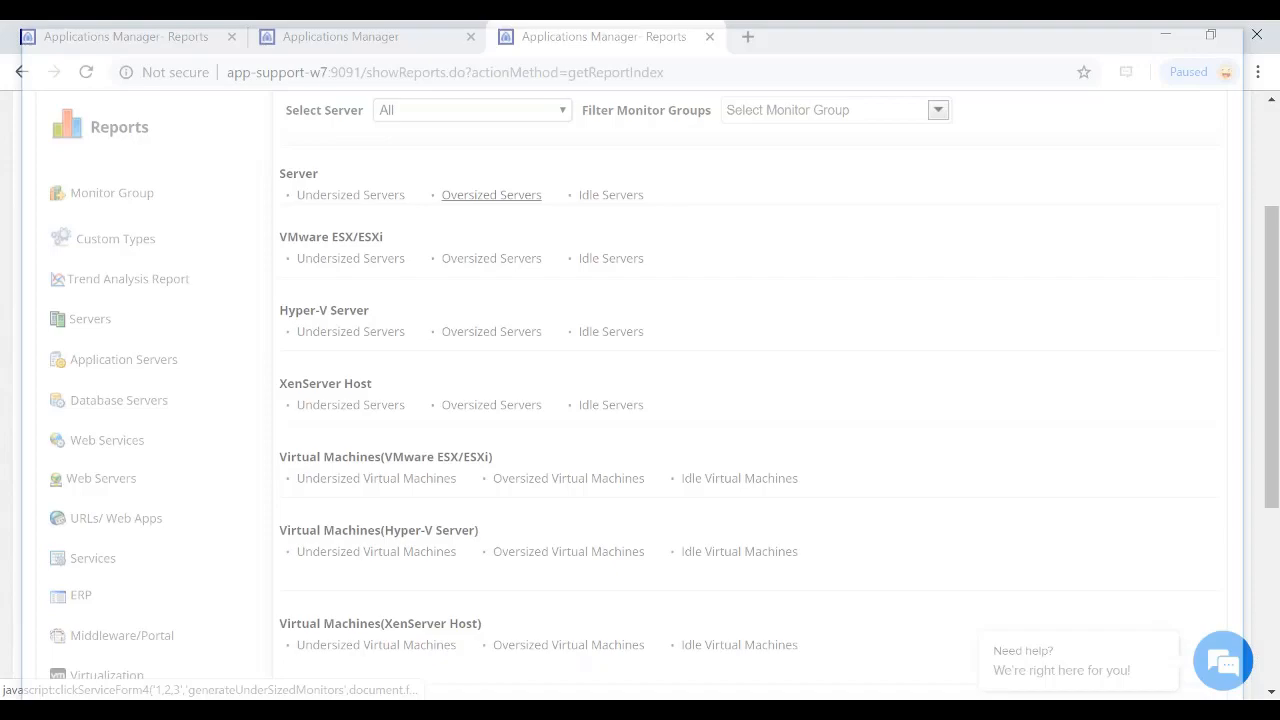
- Open the Oversized Servers report, examine its capacity planning results and diagnosis settings, and close it
left_click(491, 194)
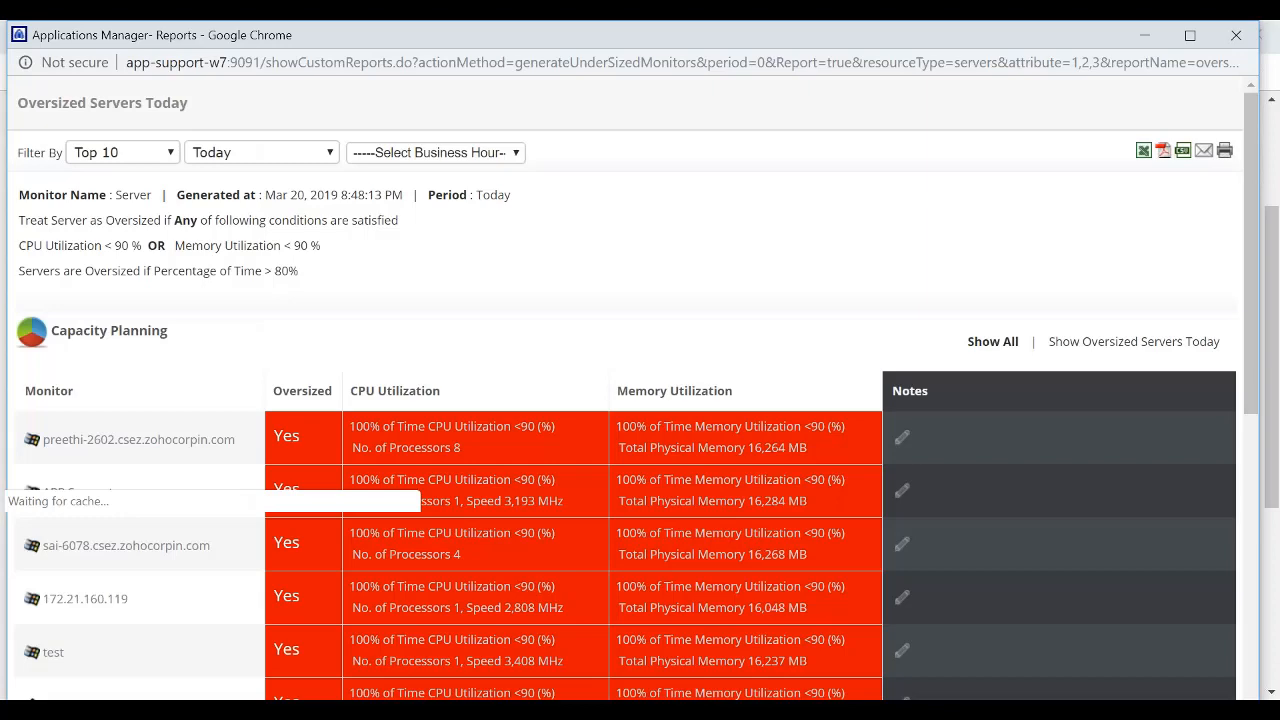
scroll(491, 348, "down", 1)
scroll(491, 348, "down", 5)
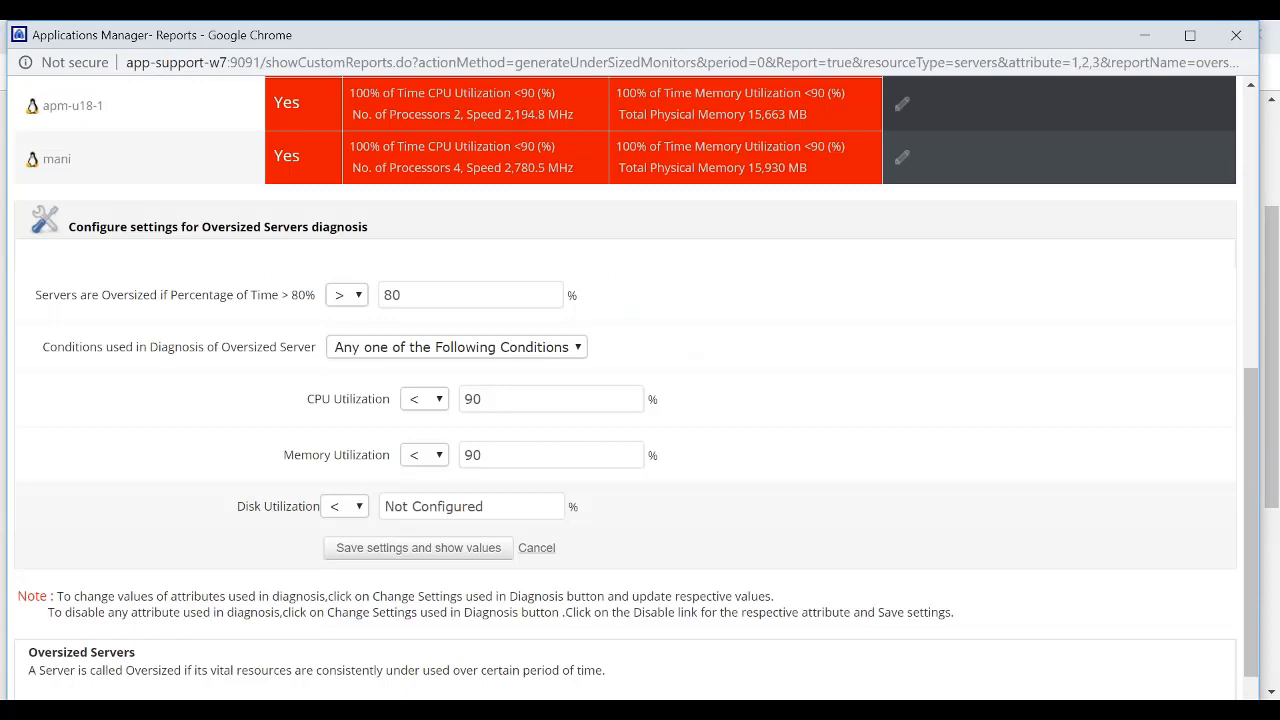
left_click(1238, 36)
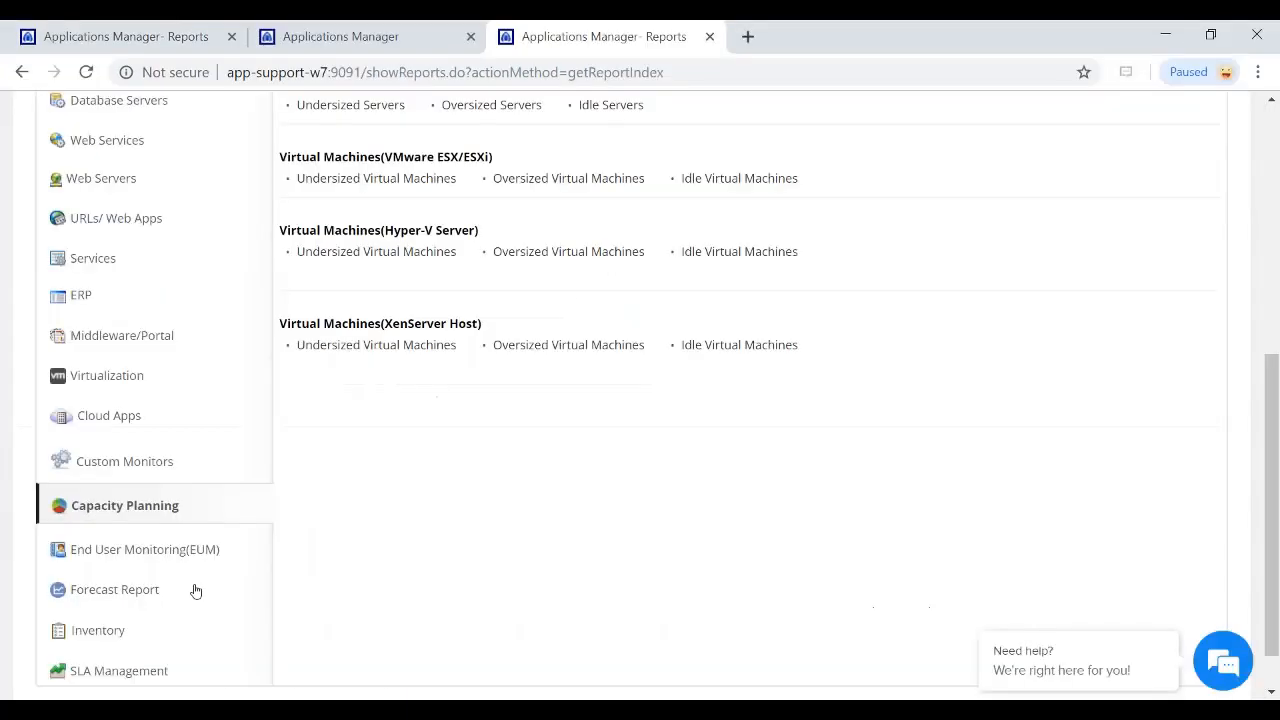
- Generate a Forecast Report of Response Time in ms for application servers and set its period to Last 3 months
left_click(196, 591)
left_click(800, 299)
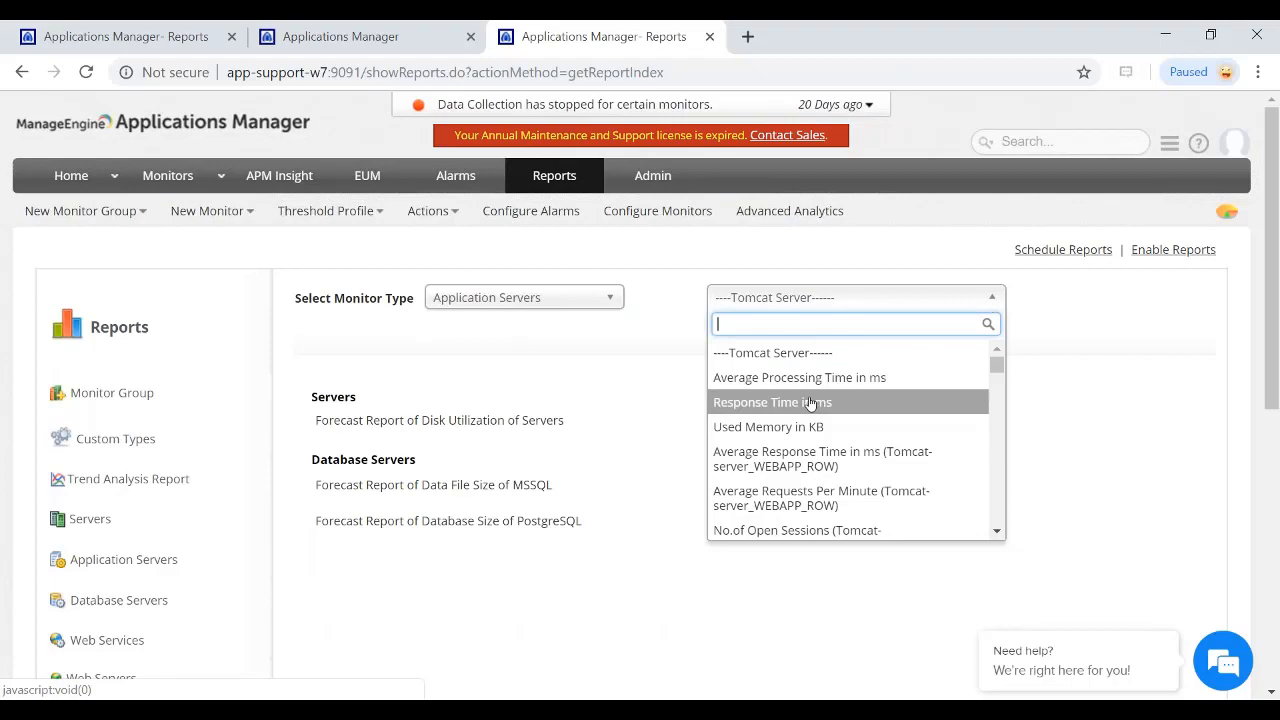
left_click(810, 402)
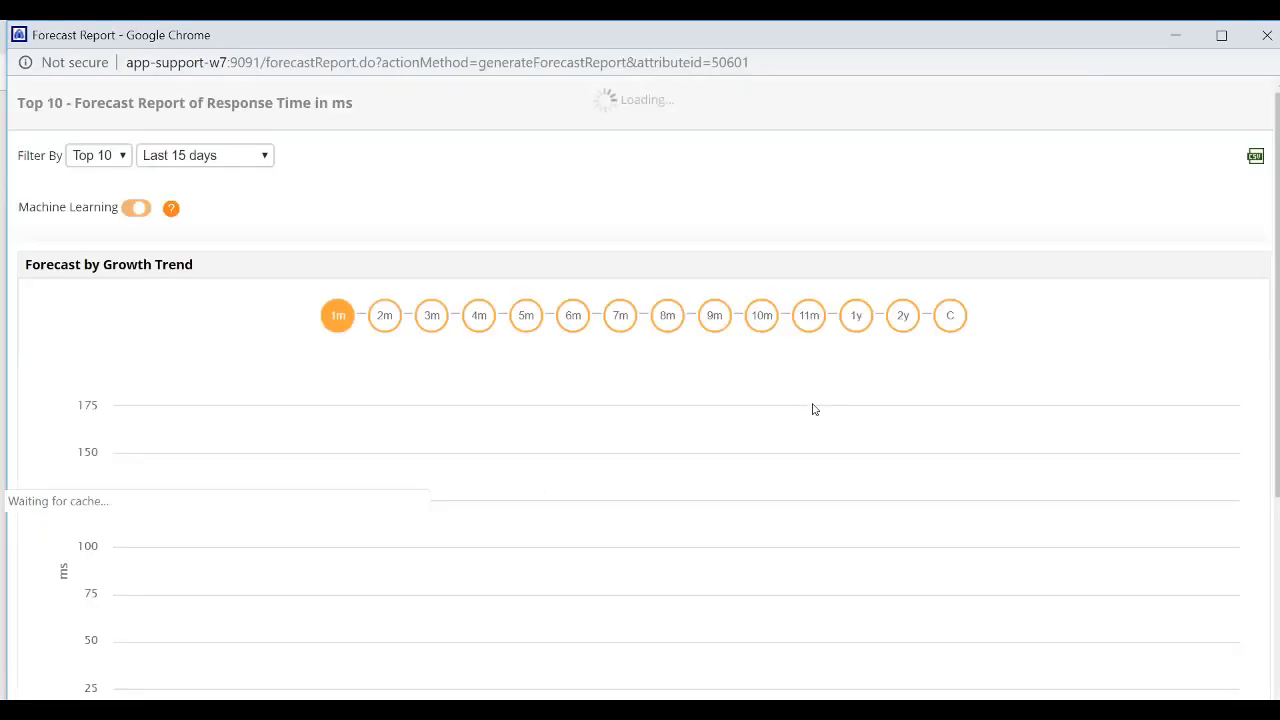
left_click(262, 157)
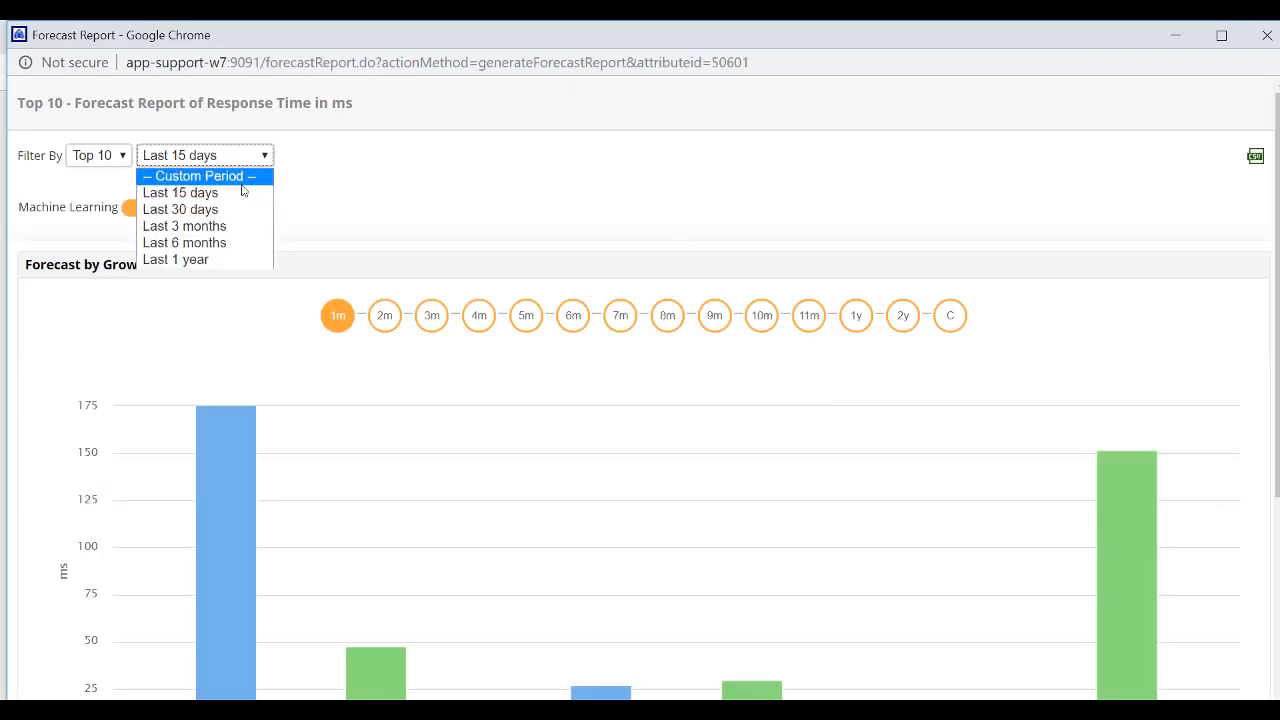
left_click(240, 226)
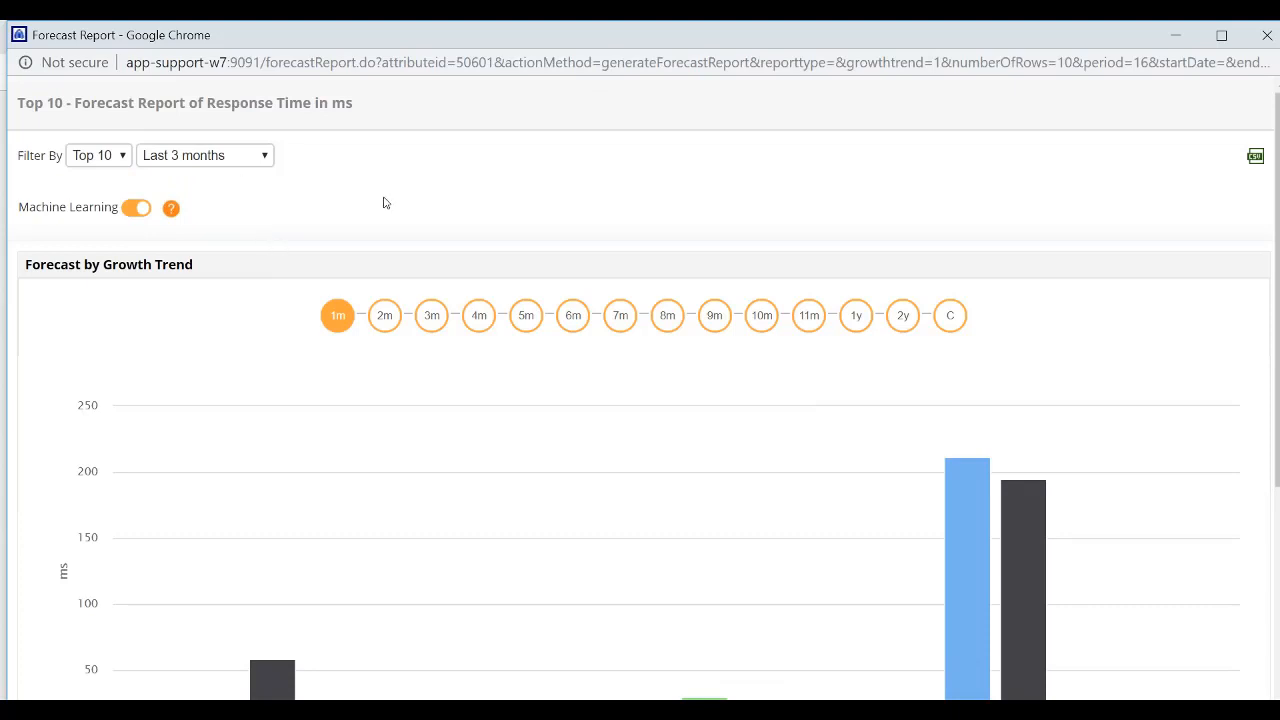
- Set the response time forecast's growth trend to 5 months and review its chart and monitor table
scroll(383, 203, "down", 3)
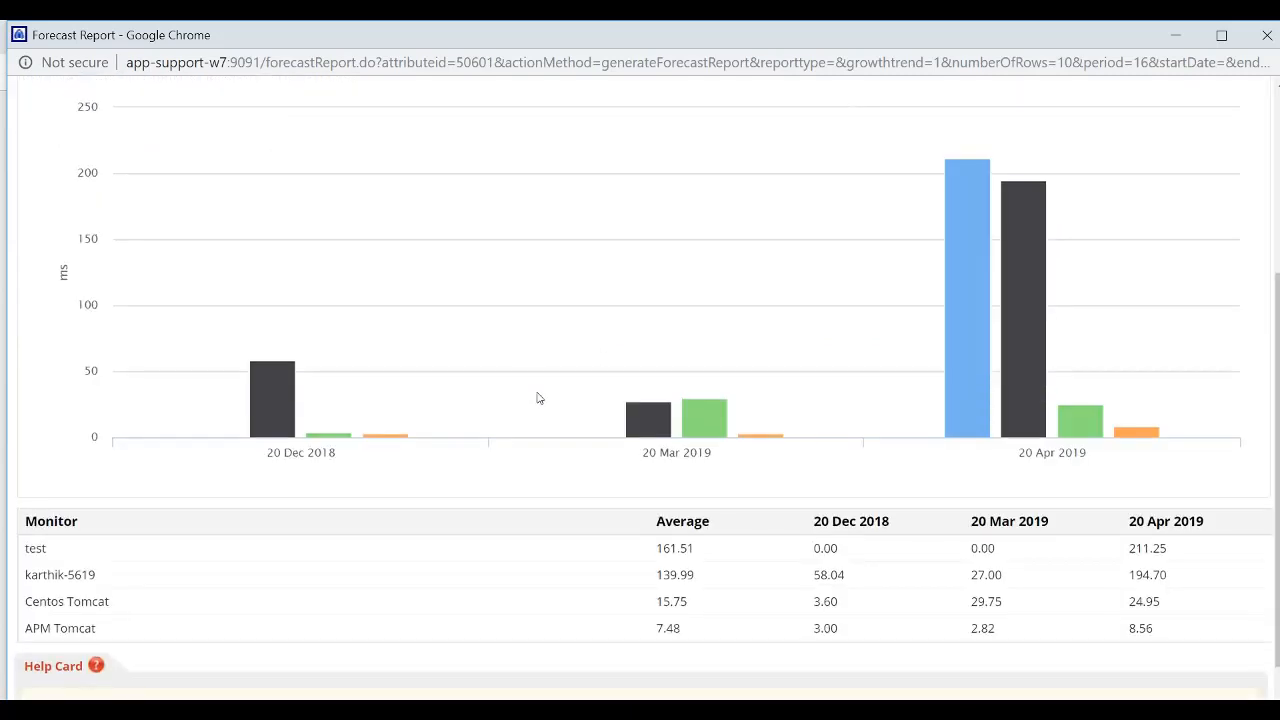
scroll(537, 398, "up", 3)
left_click(526, 315)
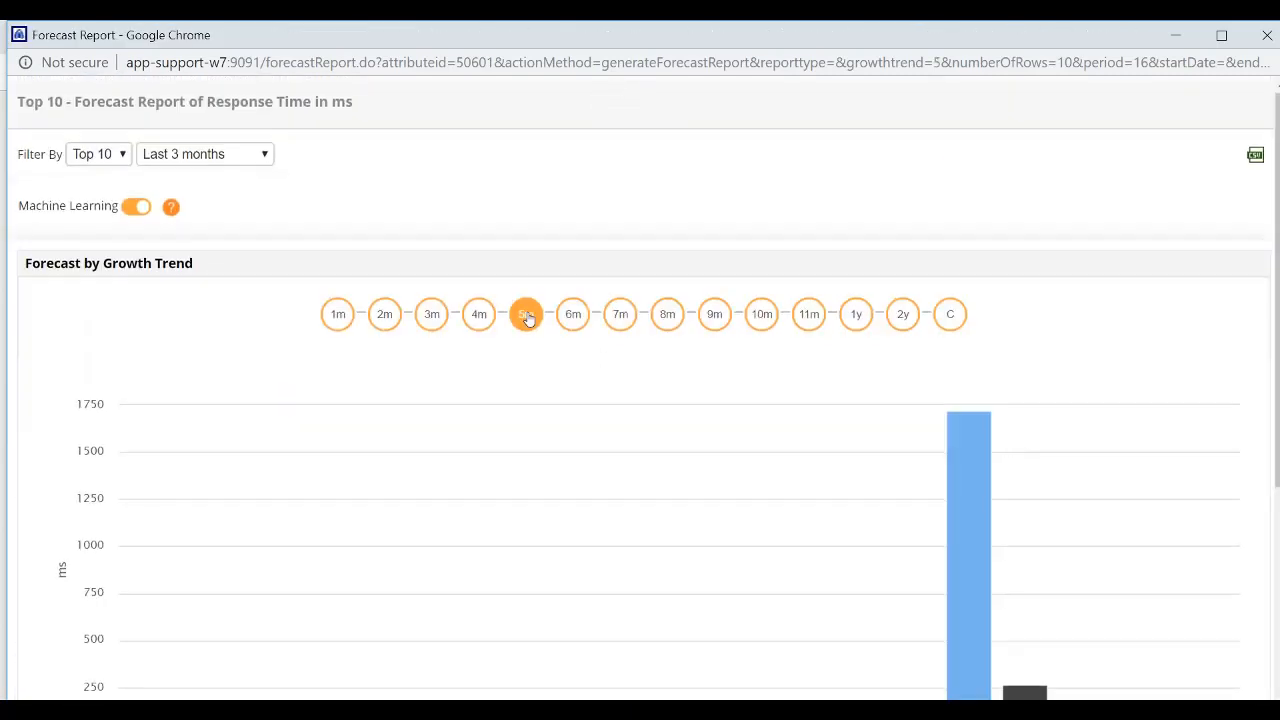
scroll(527, 318, "down", 1)
scroll(526, 234, "down", 3)
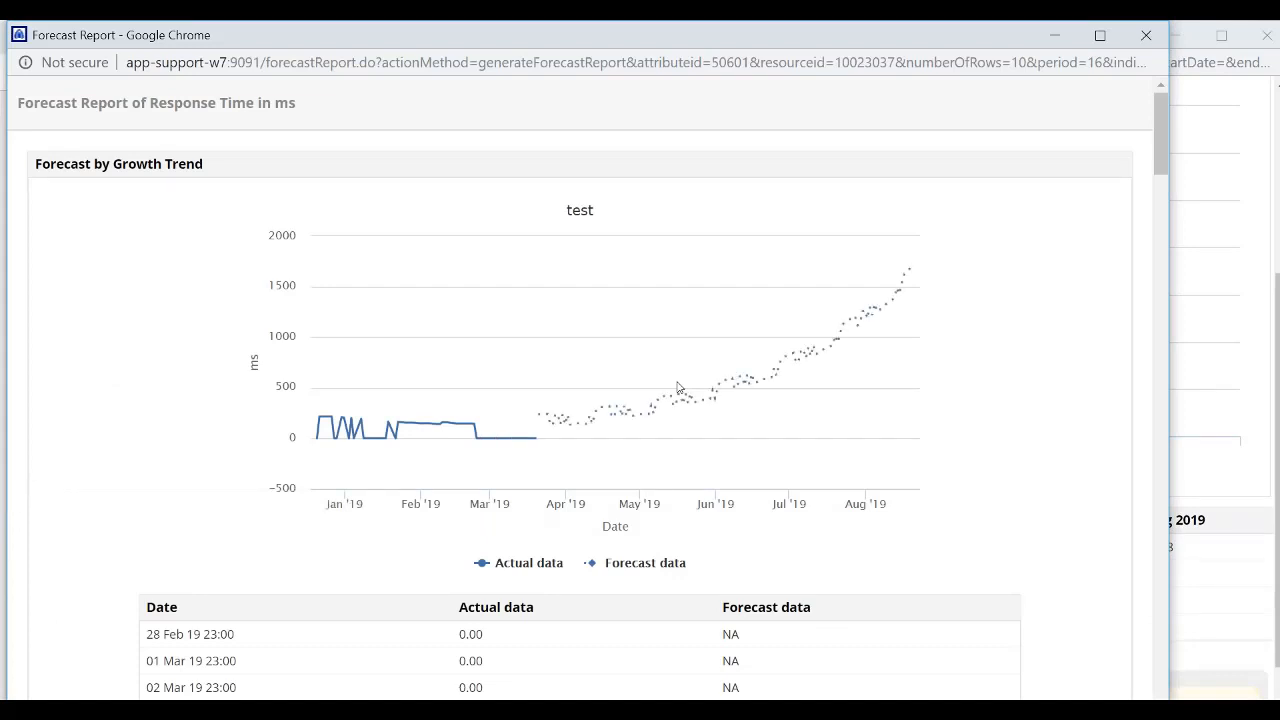
- Examine the test monitor's individual forecast chart and its actual and forecast data table, and close the forecast reports
mouse_move(634, 405)
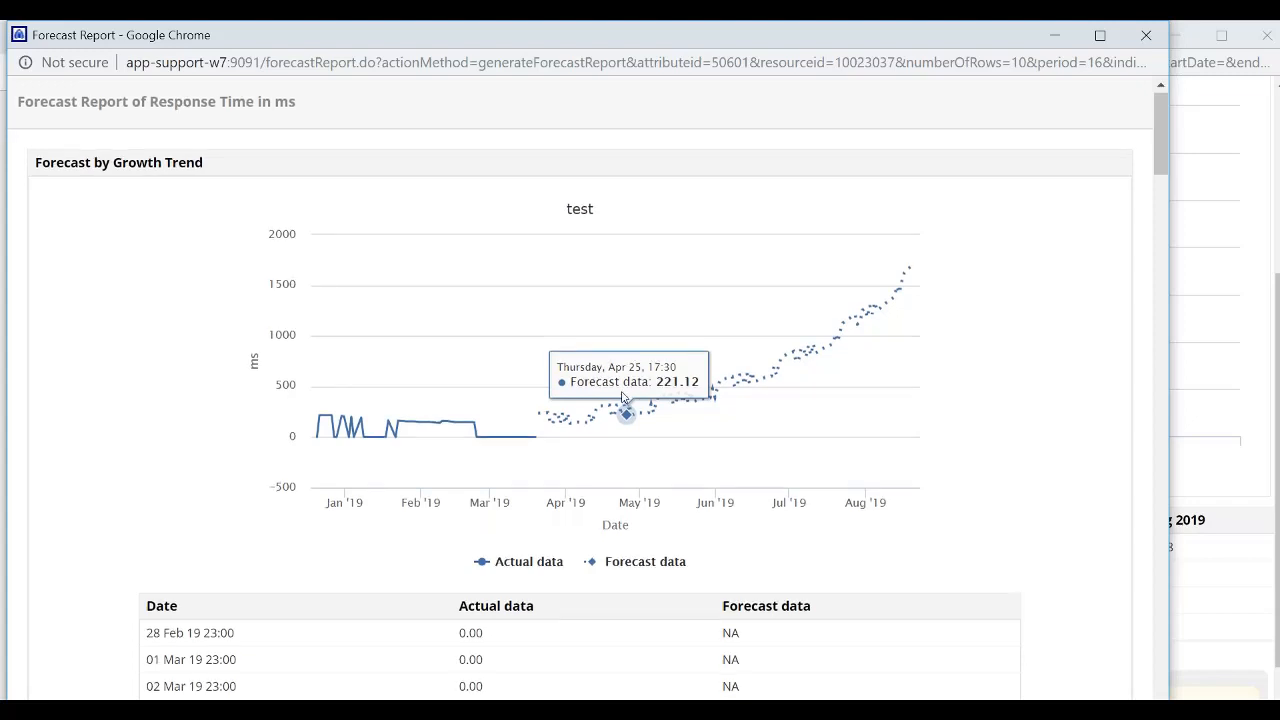
scroll(615, 460, "down", 2)
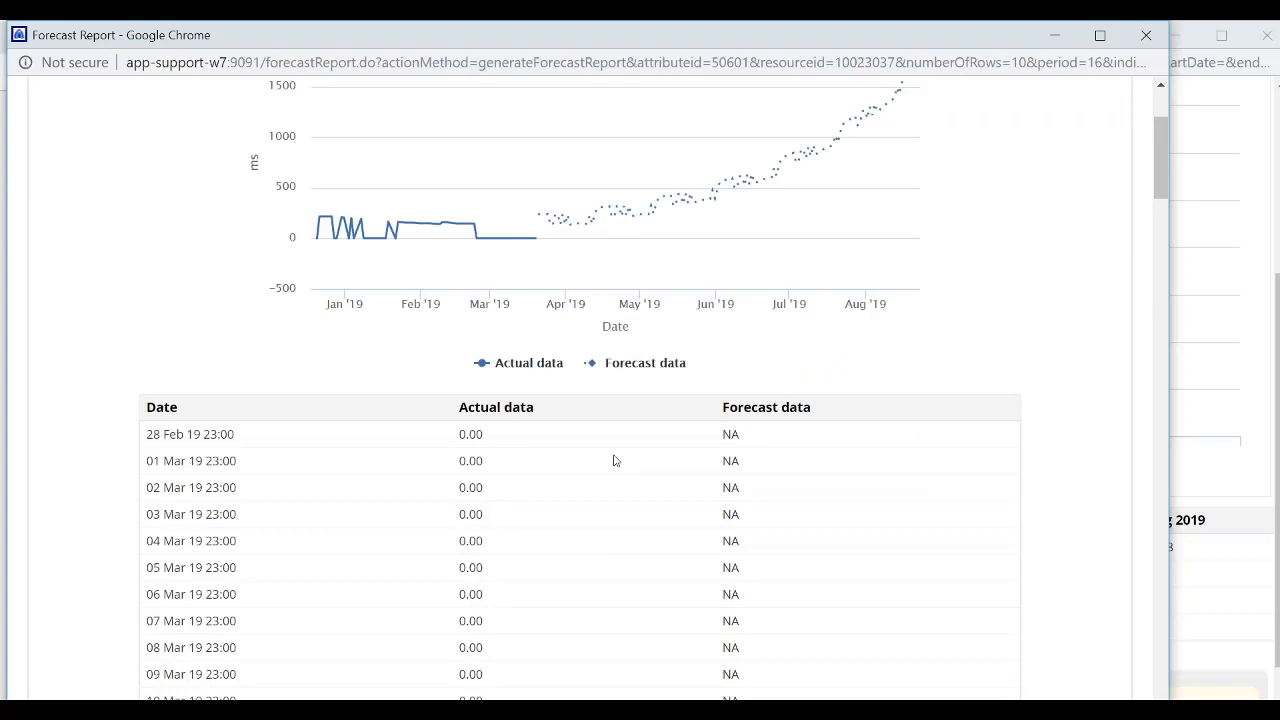
scroll(615, 460, "down", 1)
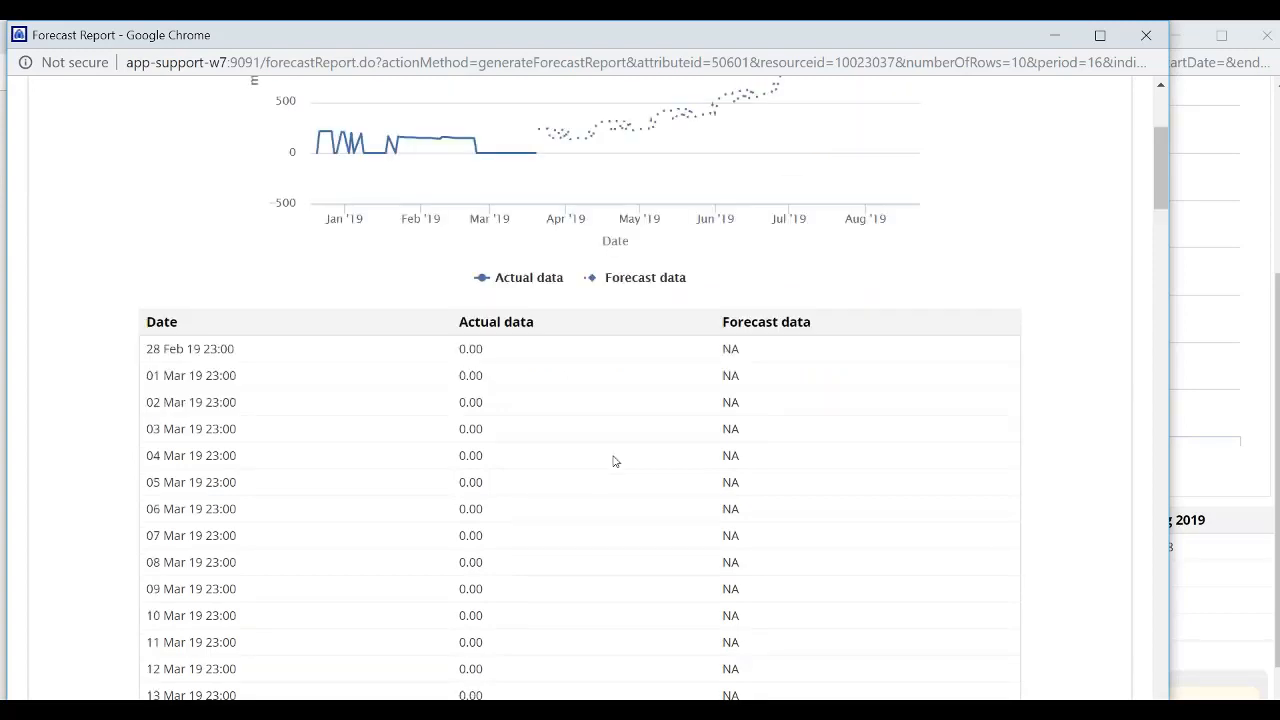
scroll(615, 460, "up", 3)
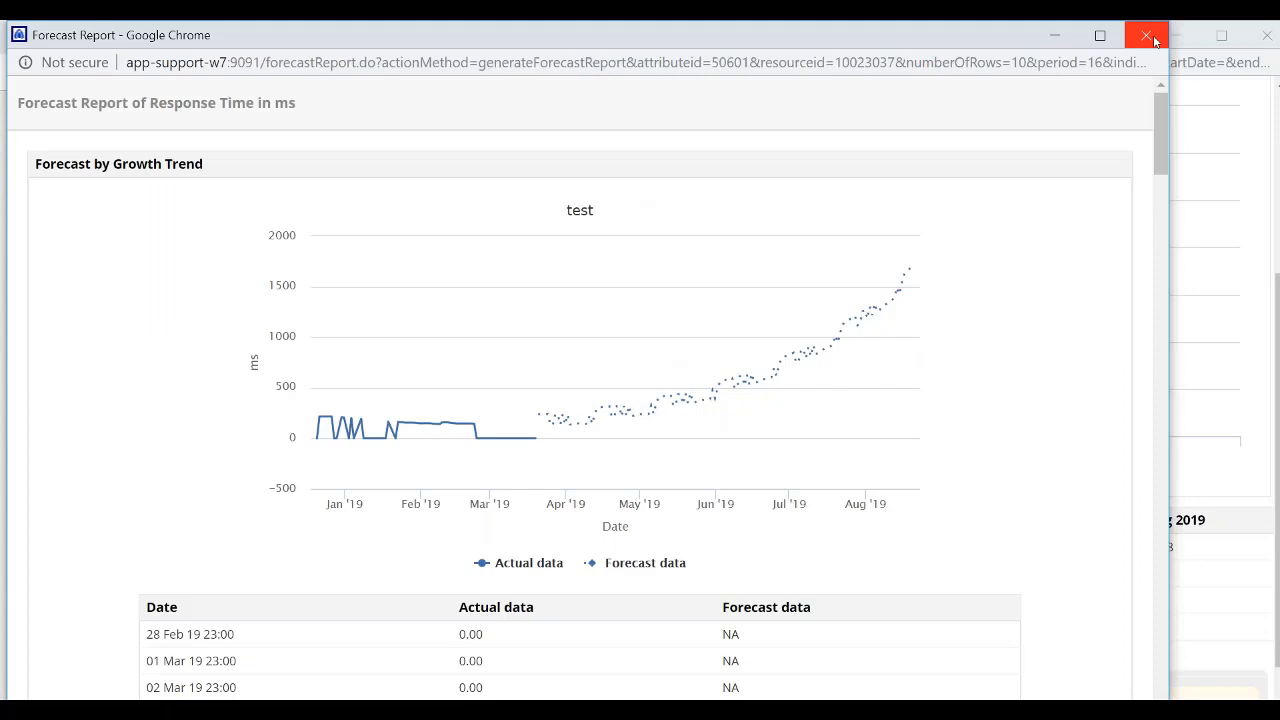
left_click(1146, 36)
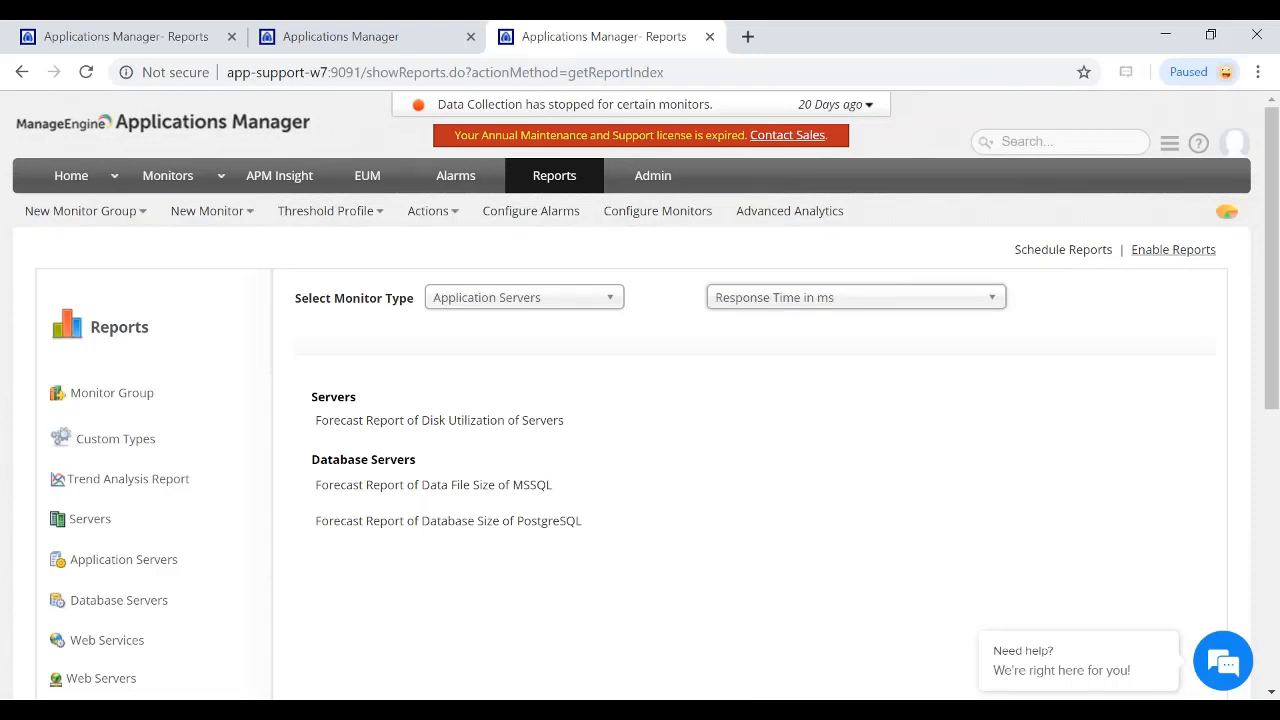
- Switch to the localhost server's reporting settings and start a new report schedule with the report type Attribute
key("ctrl+shift+Tab")
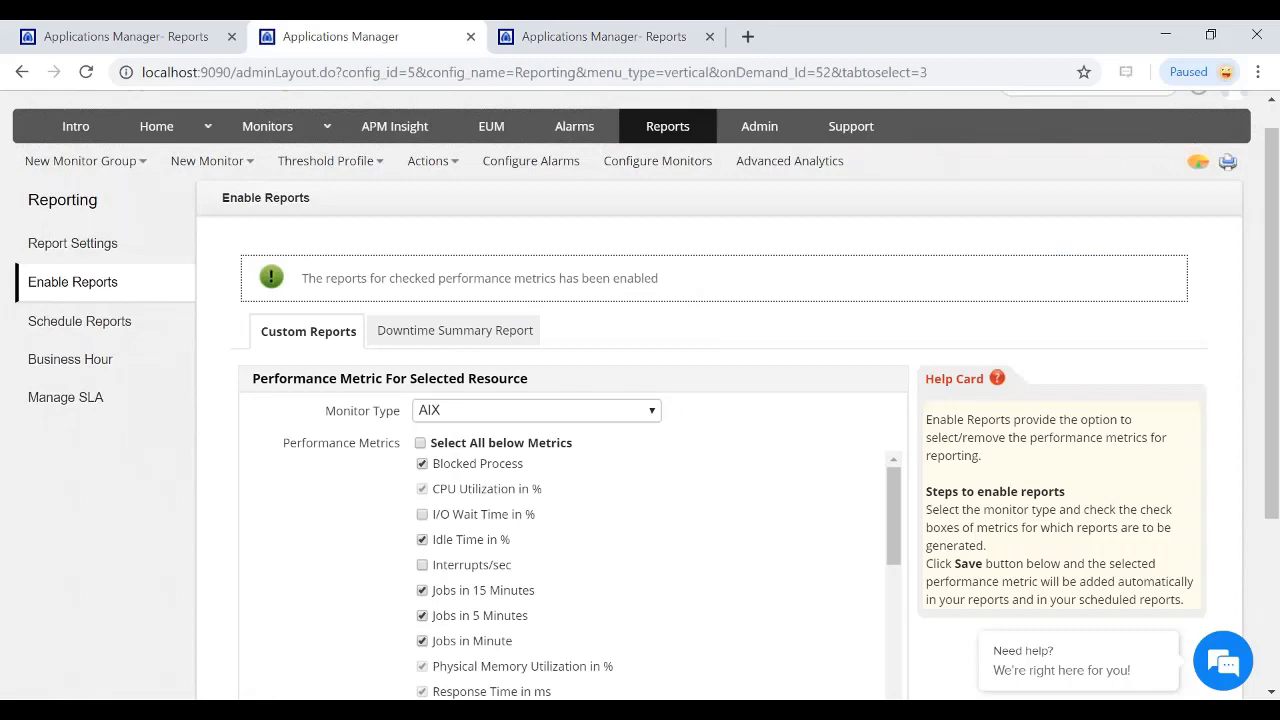
left_click(79, 321)
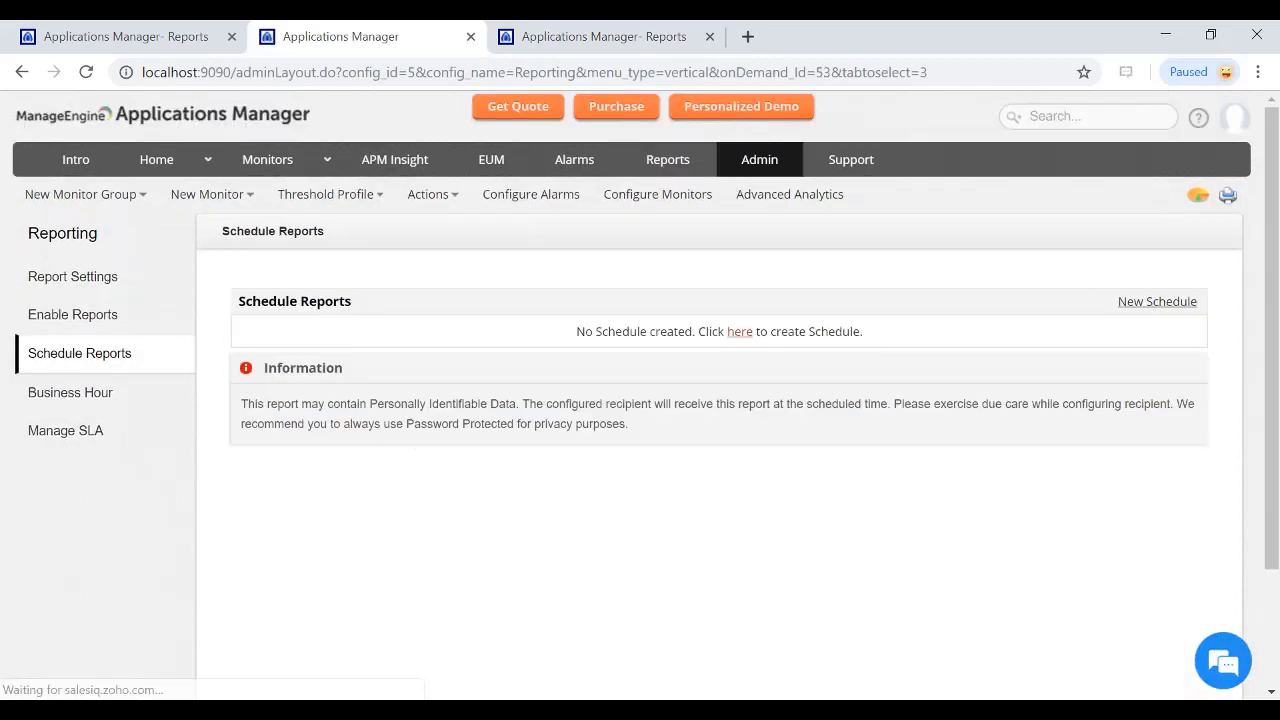
left_click(739, 331)
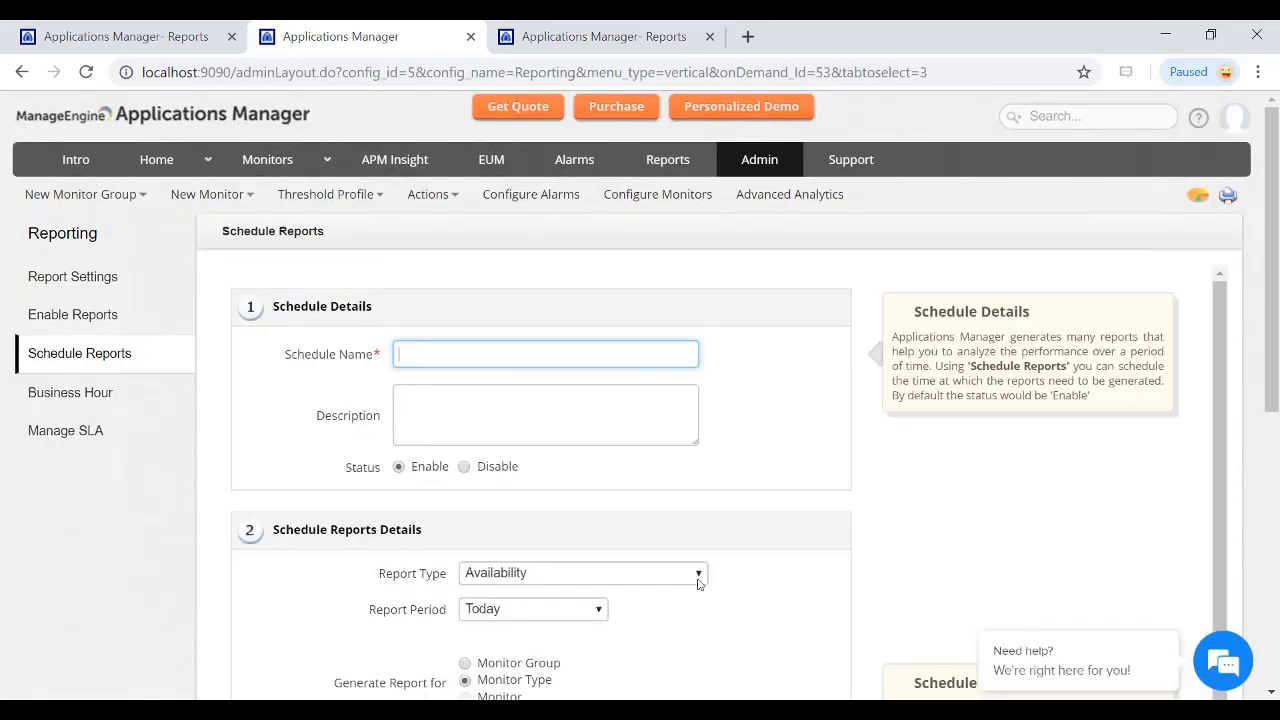
left_click(698, 576)
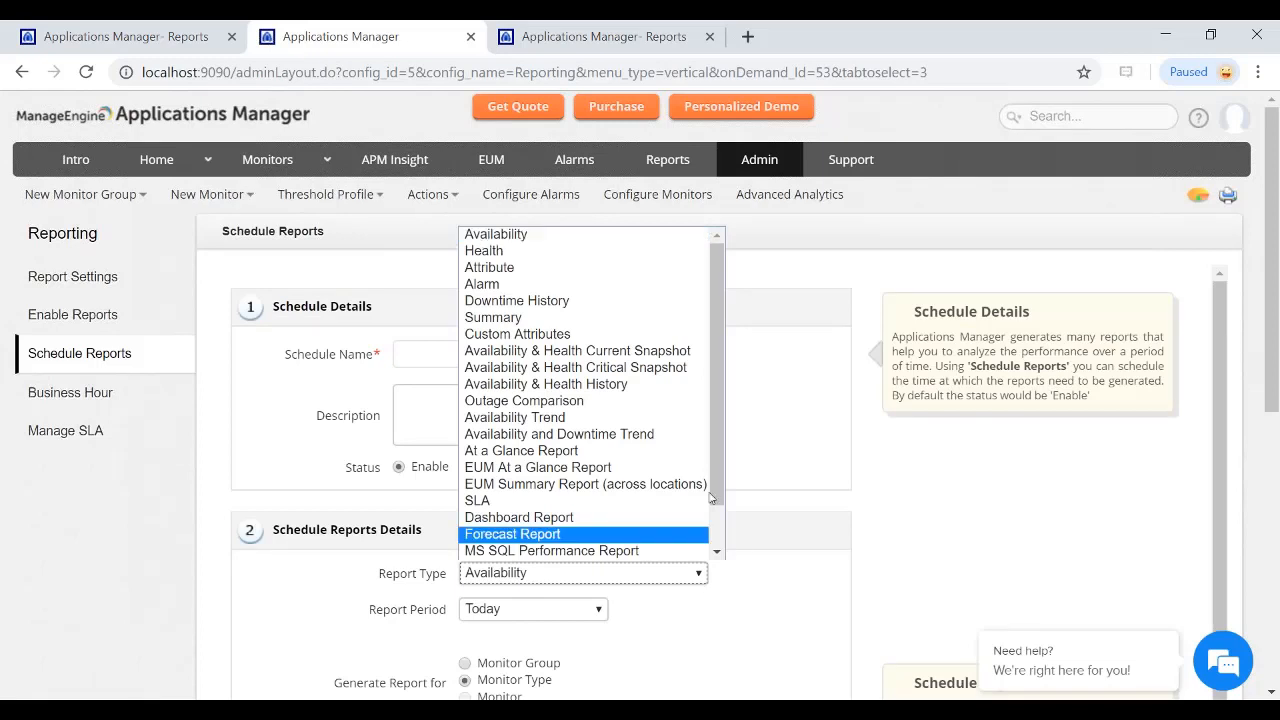
left_click(515, 267)
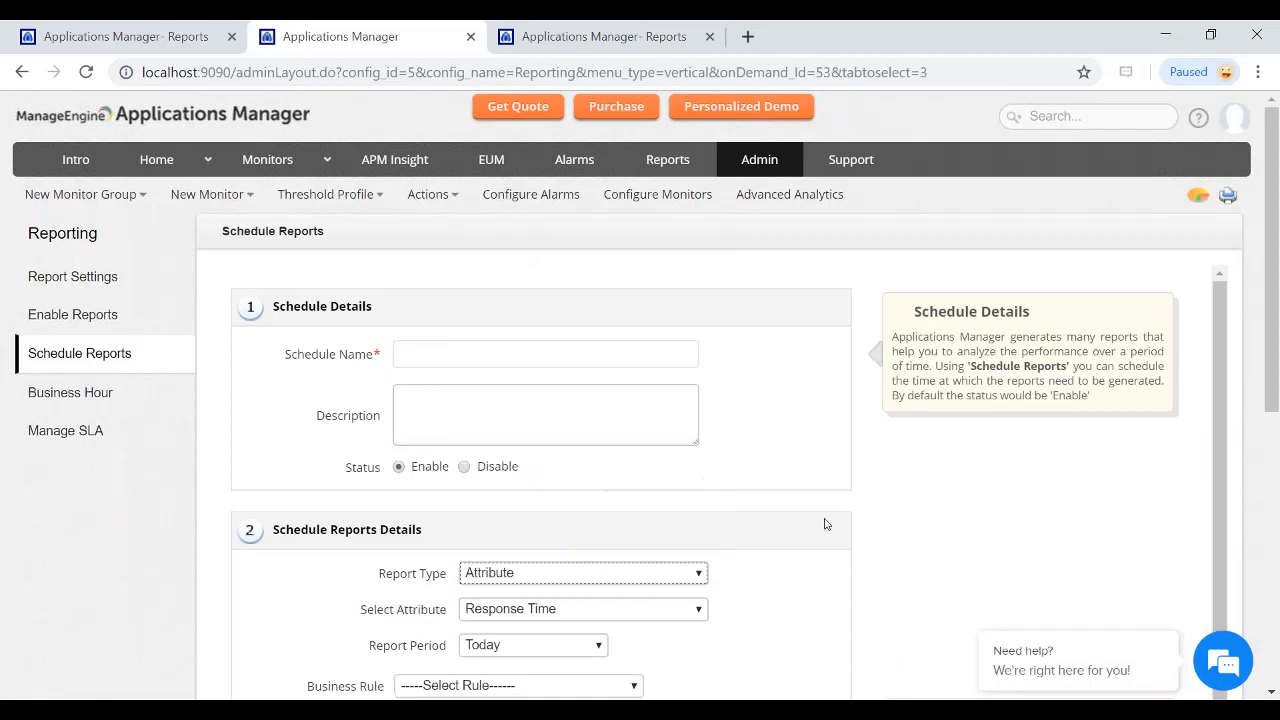
- Select APM Insight as the schedule's resource and review the recurrence and report delivery options
scroll(825, 525, "down", 1)
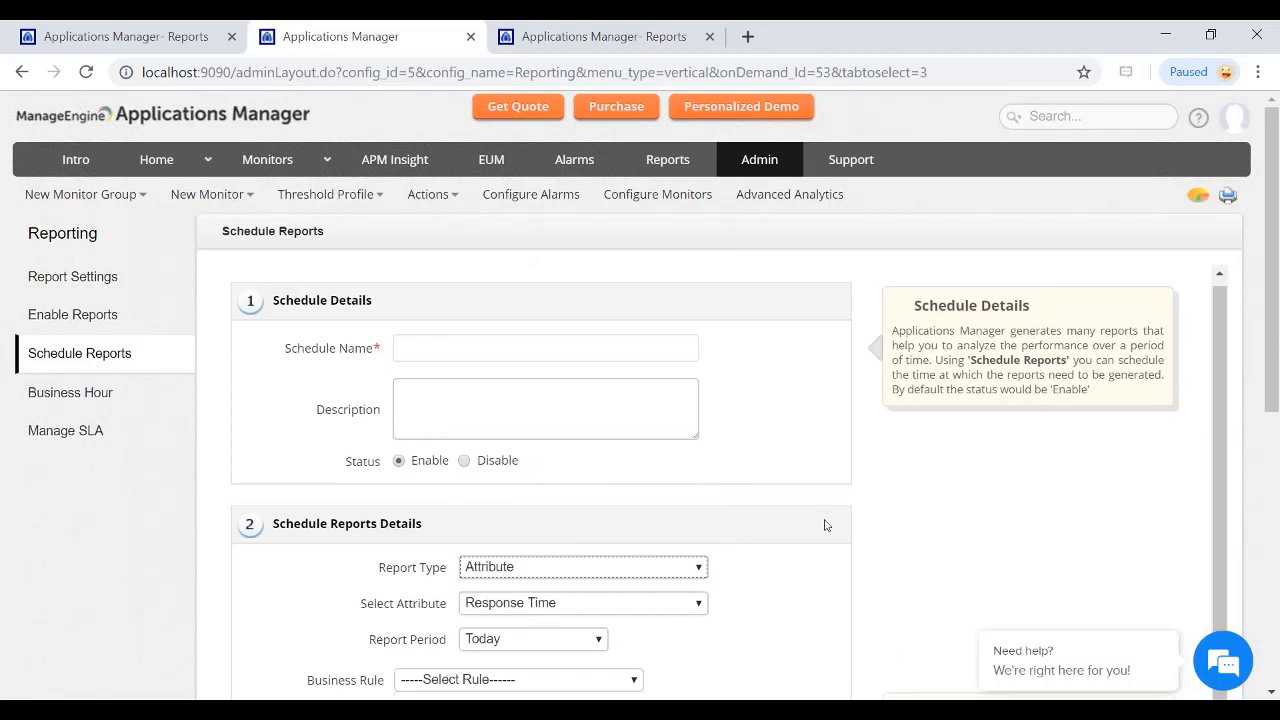
scroll(825, 527, "down", 1)
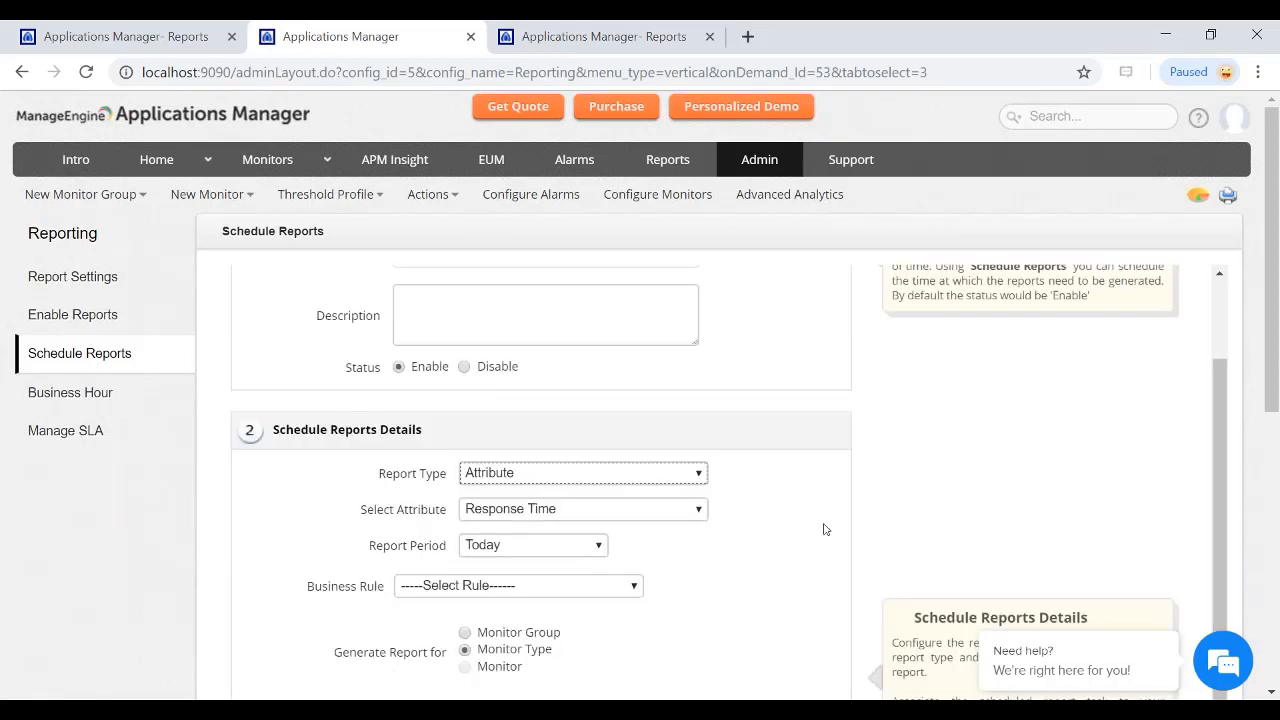
scroll(825, 529, "down", 1)
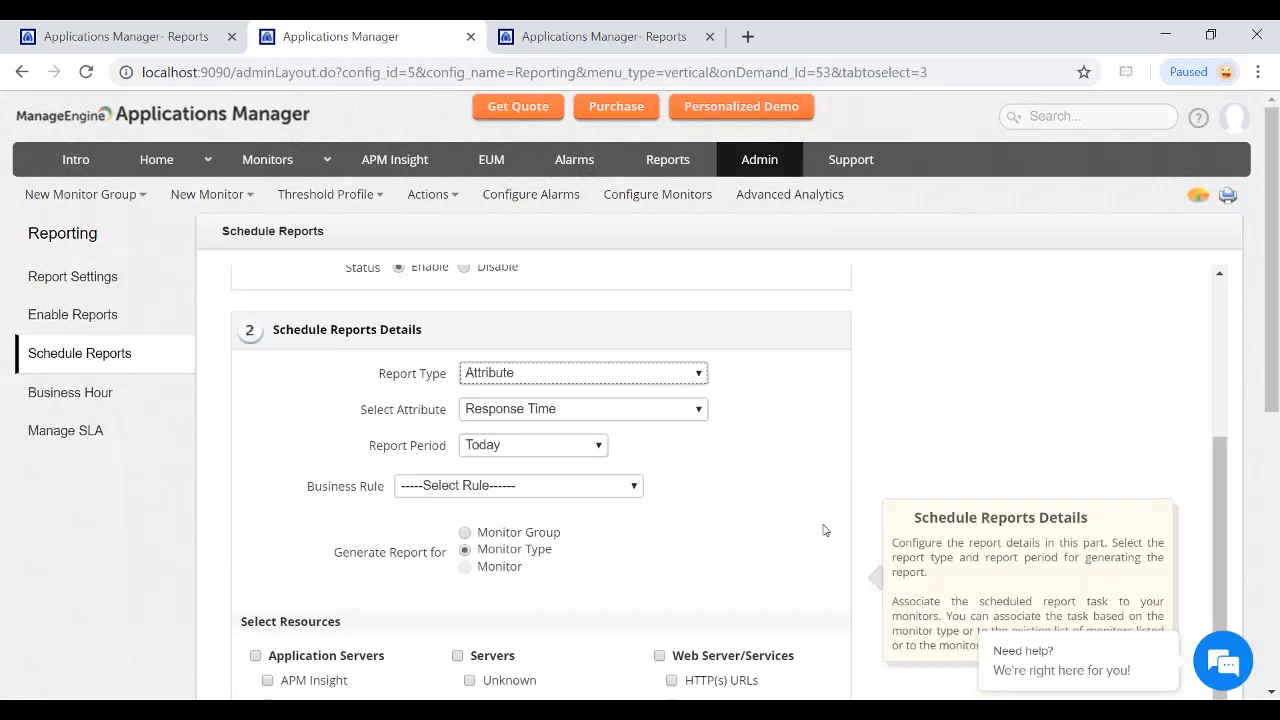
scroll(825, 530, "down", 1)
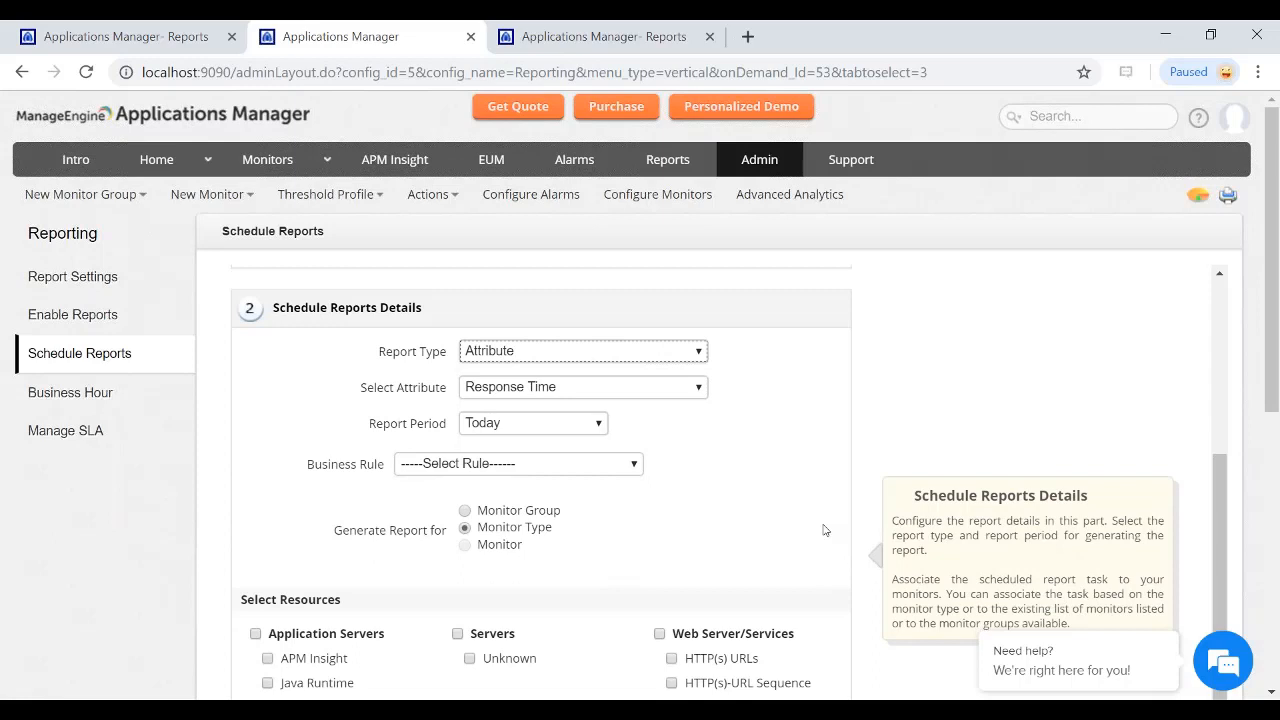
scroll(825, 530, "down", 1)
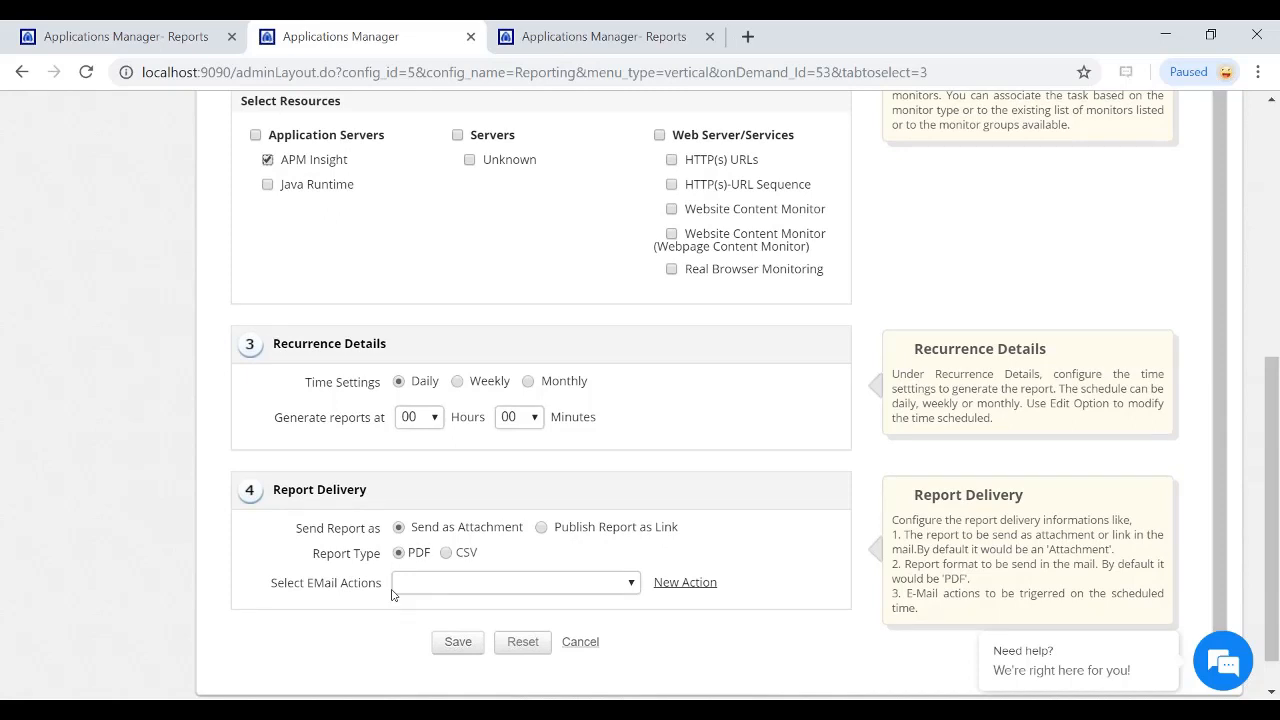
- Examine the Data Retention, Logo Settings and Export Data Protection options in the report settings
scroll(834, 503, "up", 10)
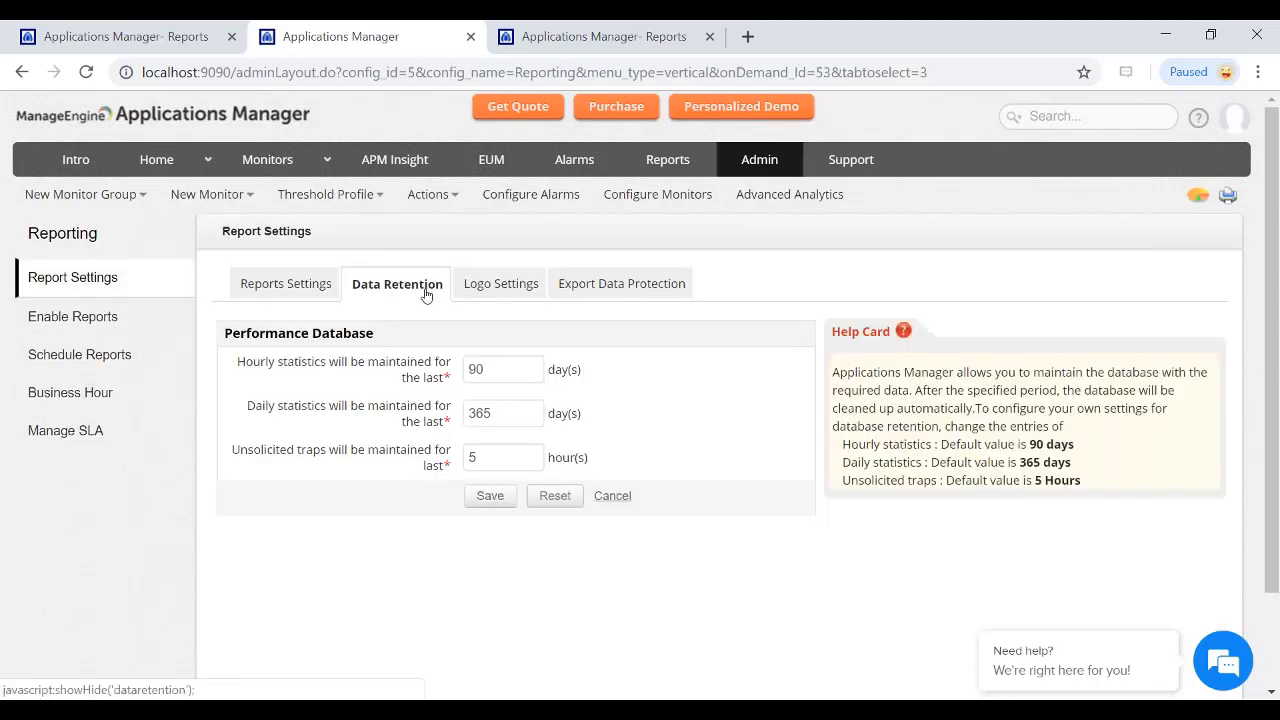
left_click(506, 287)
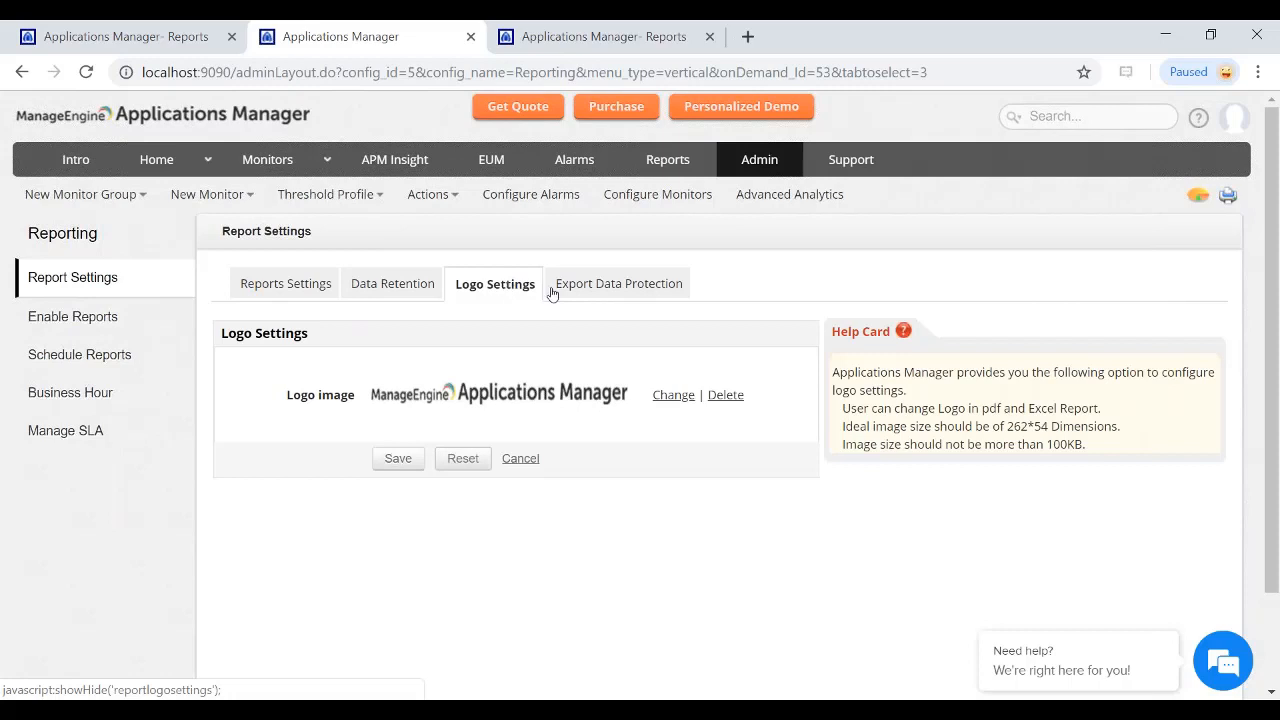
left_click(648, 291)
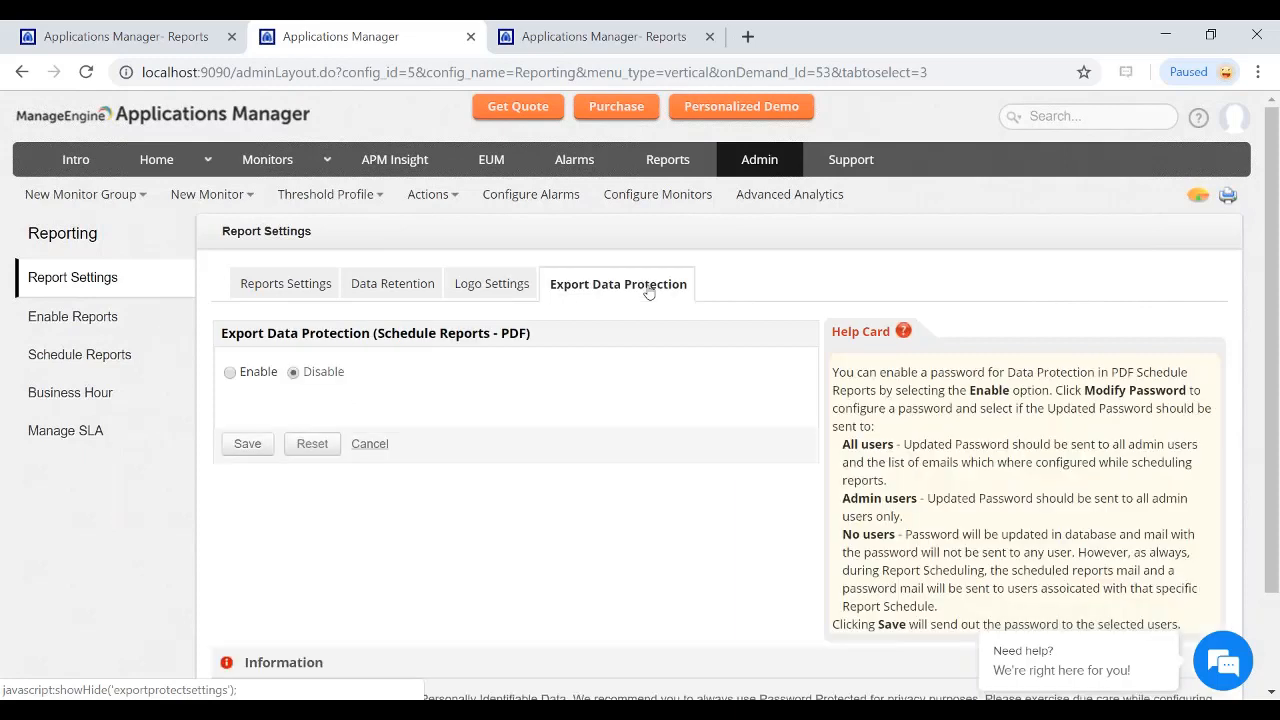
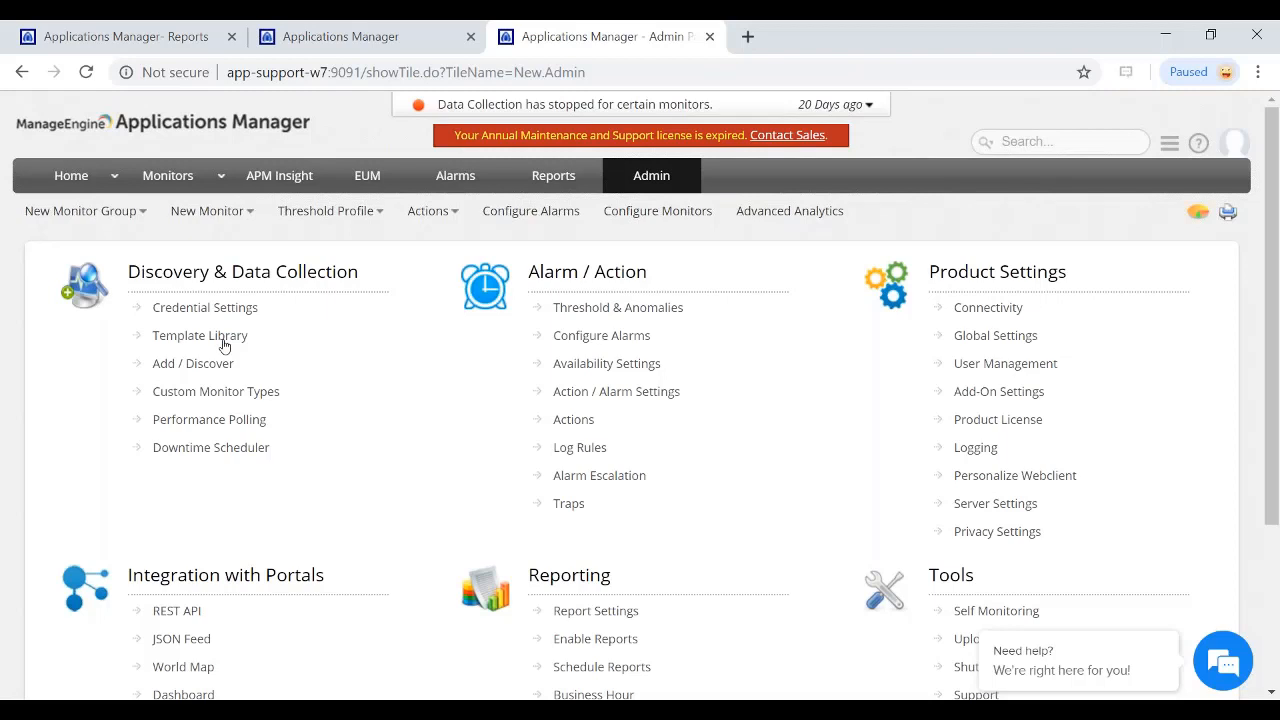
- Open the Testing process template from the app-support-w7 server's Template Library for editing and review its associated server processes
left_click(224, 341)
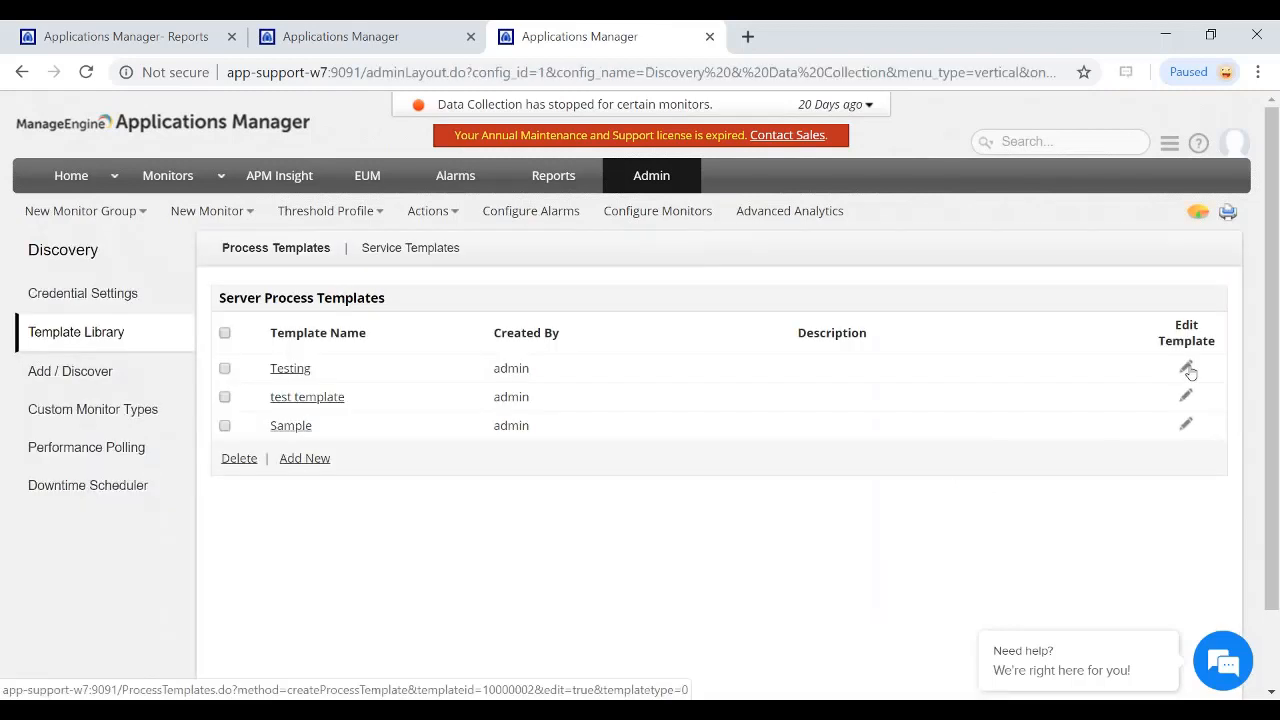
left_click(1186, 369)
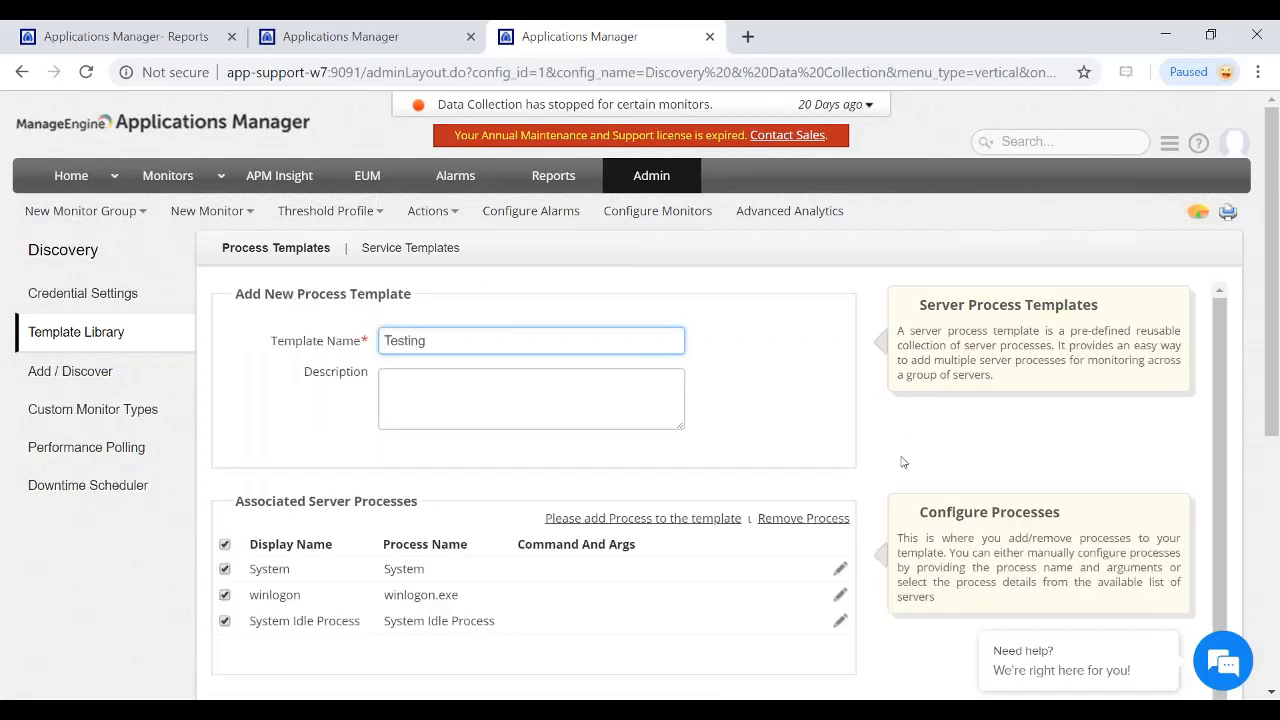
scroll(903, 461, "down", 1)
scroll(1031, 485, "up", 1)
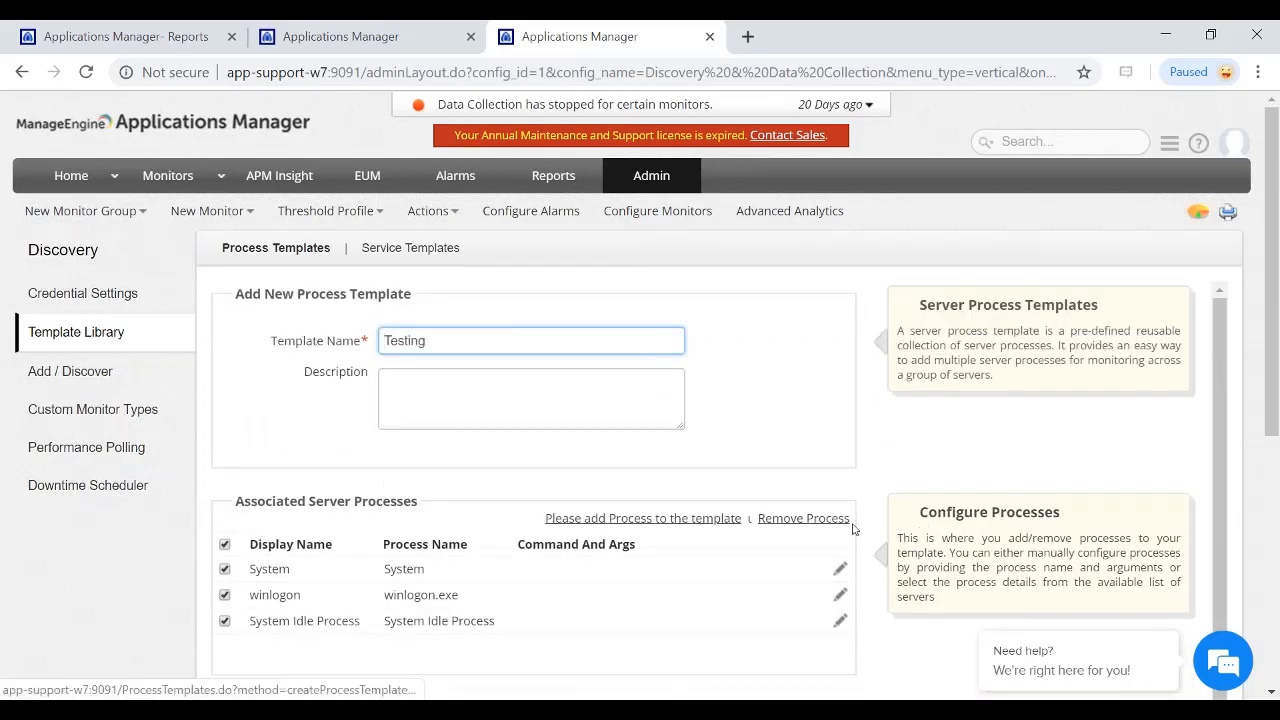
- List the processes of Windows monitor 172.21.160.119 as available candidates for the Testing template, then close the process chooser without adding any
left_click(719, 523)
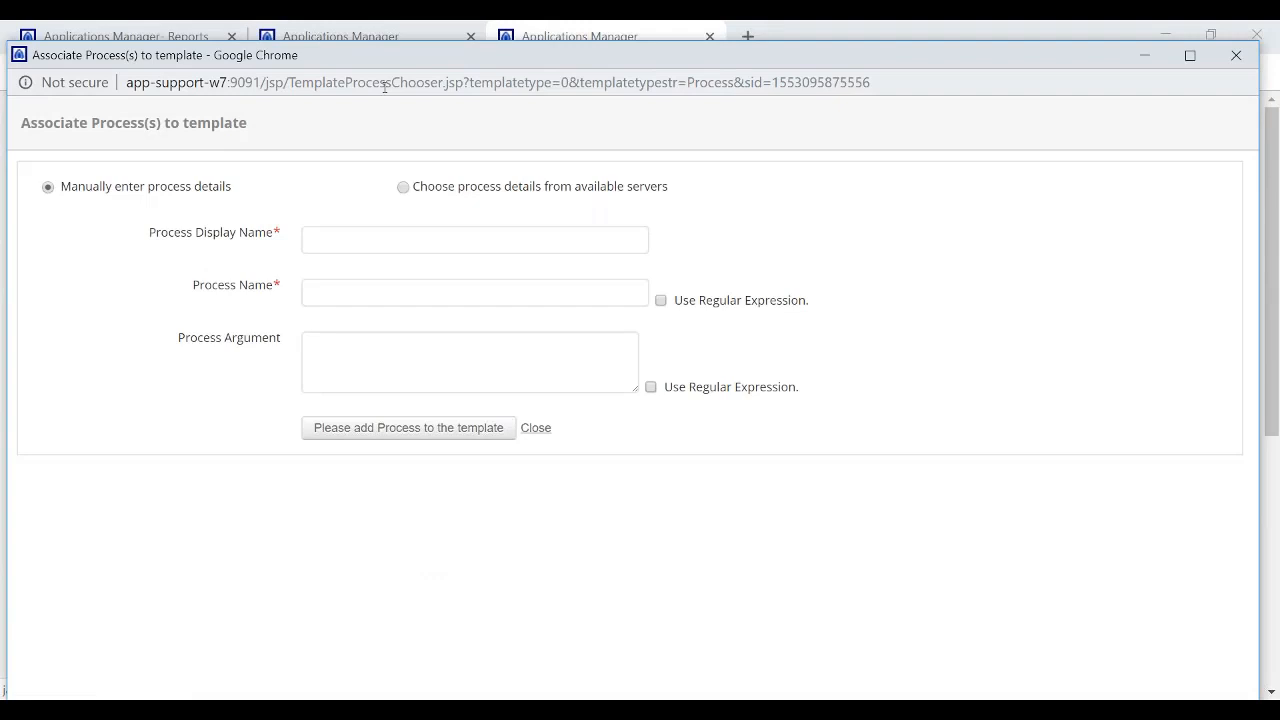
left_click(404, 187)
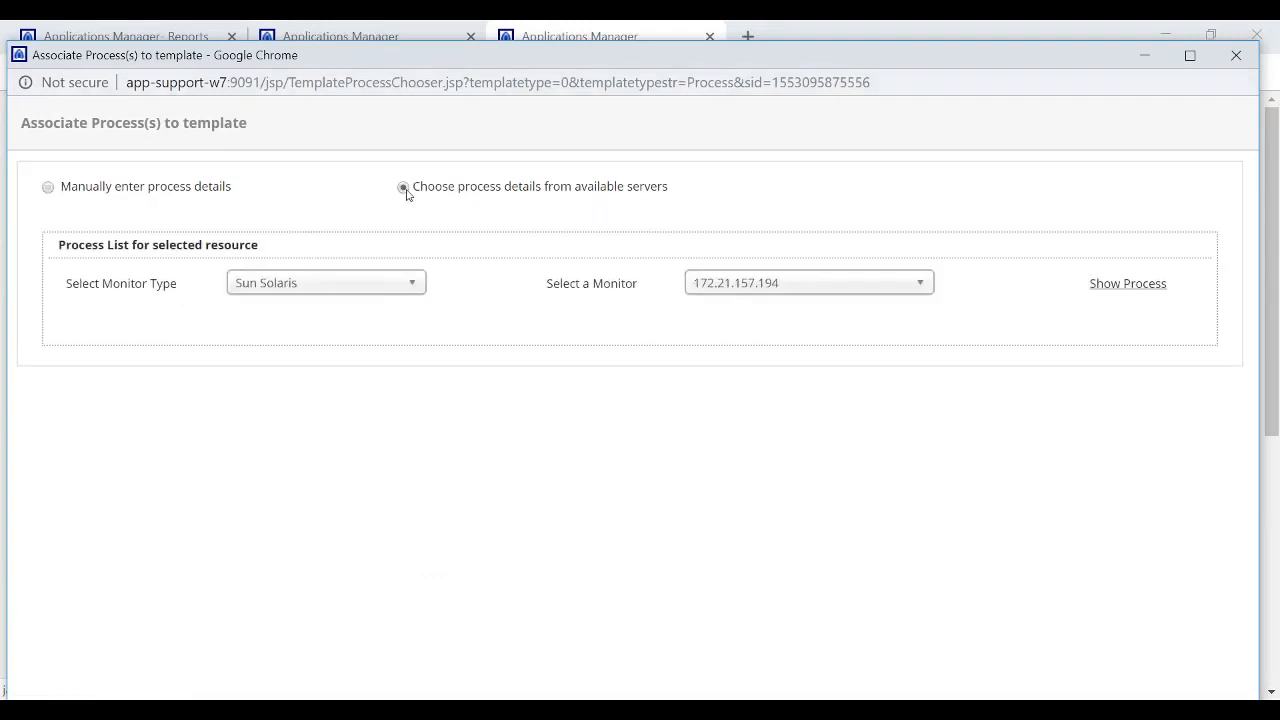
left_click(413, 287)
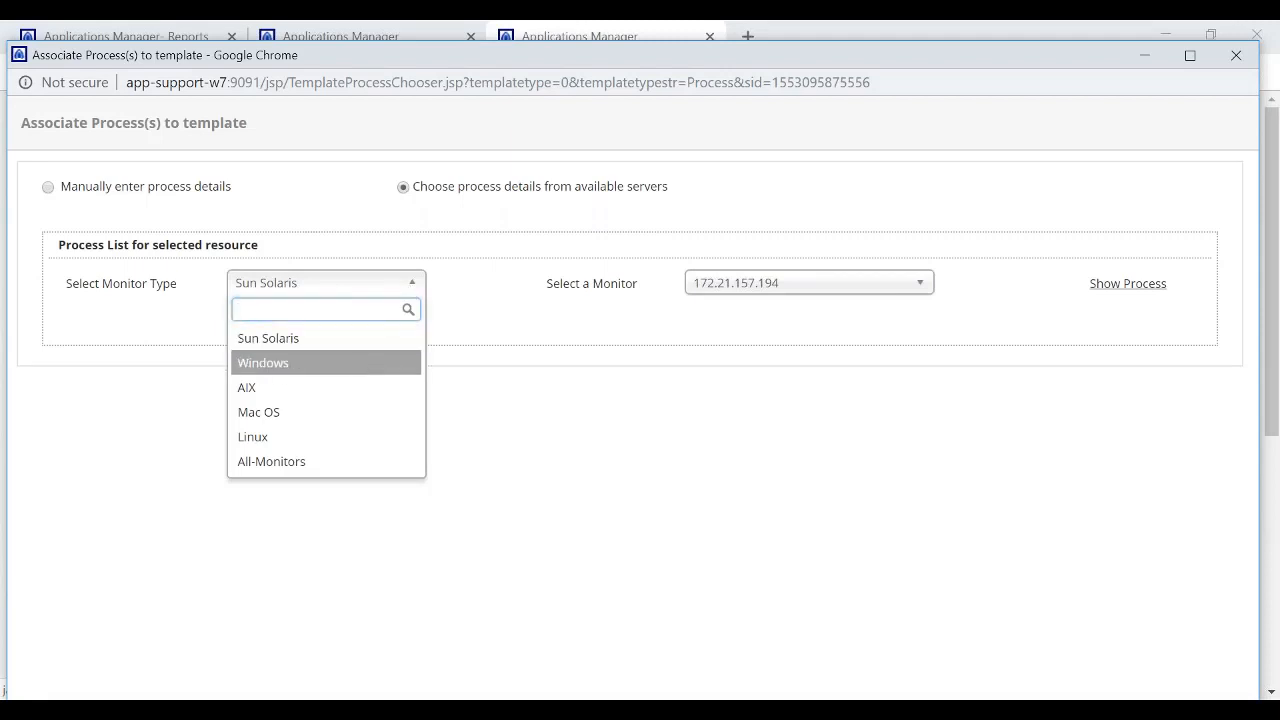
left_click(263, 363)
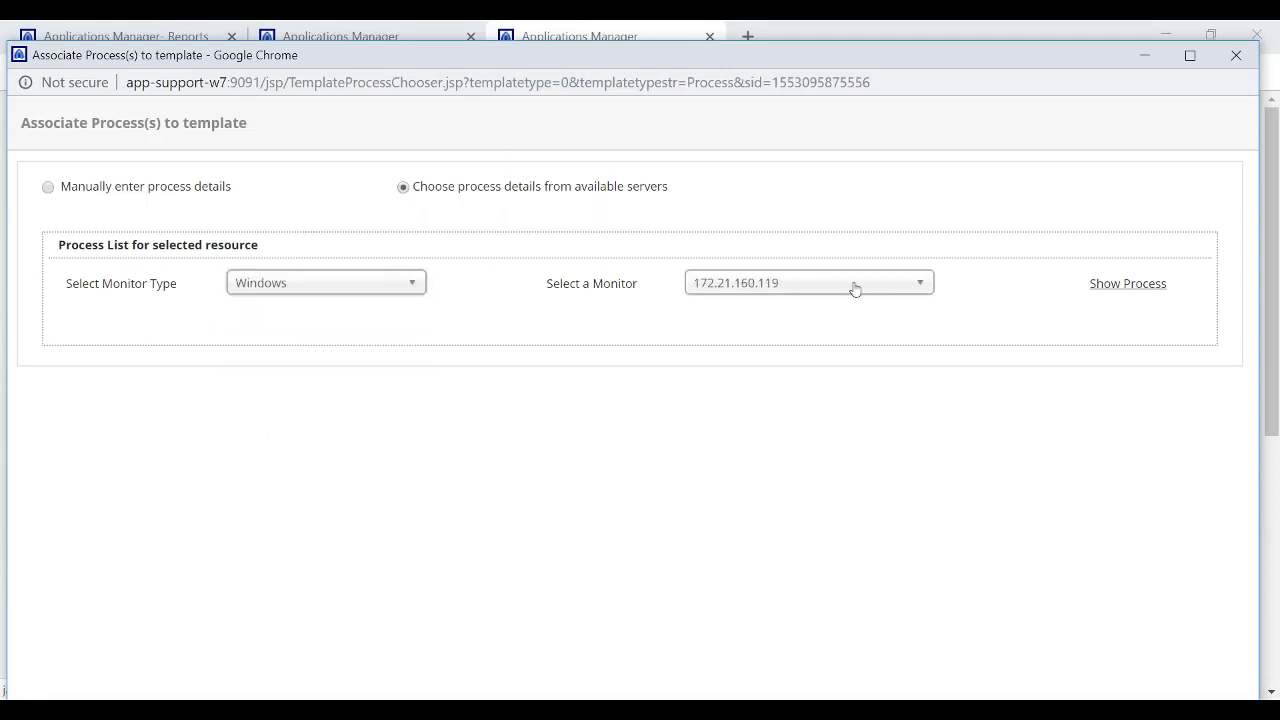
left_click(1112, 290)
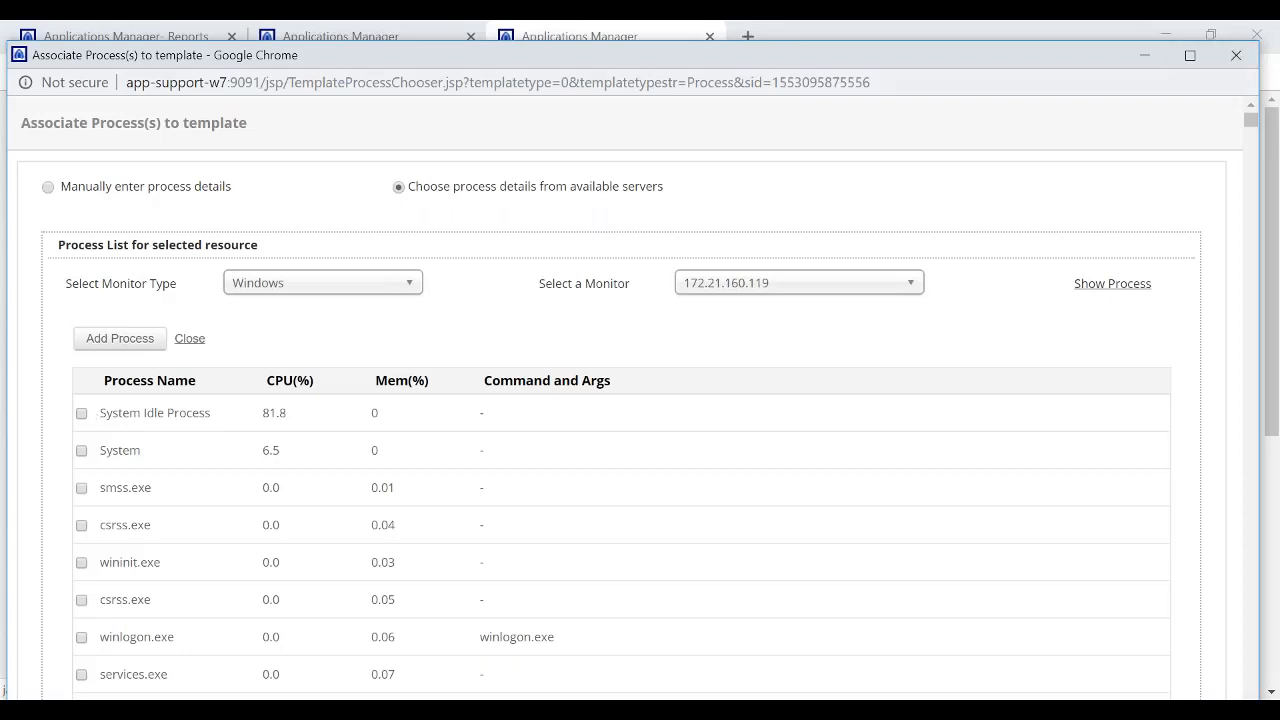
left_click(1236, 55)
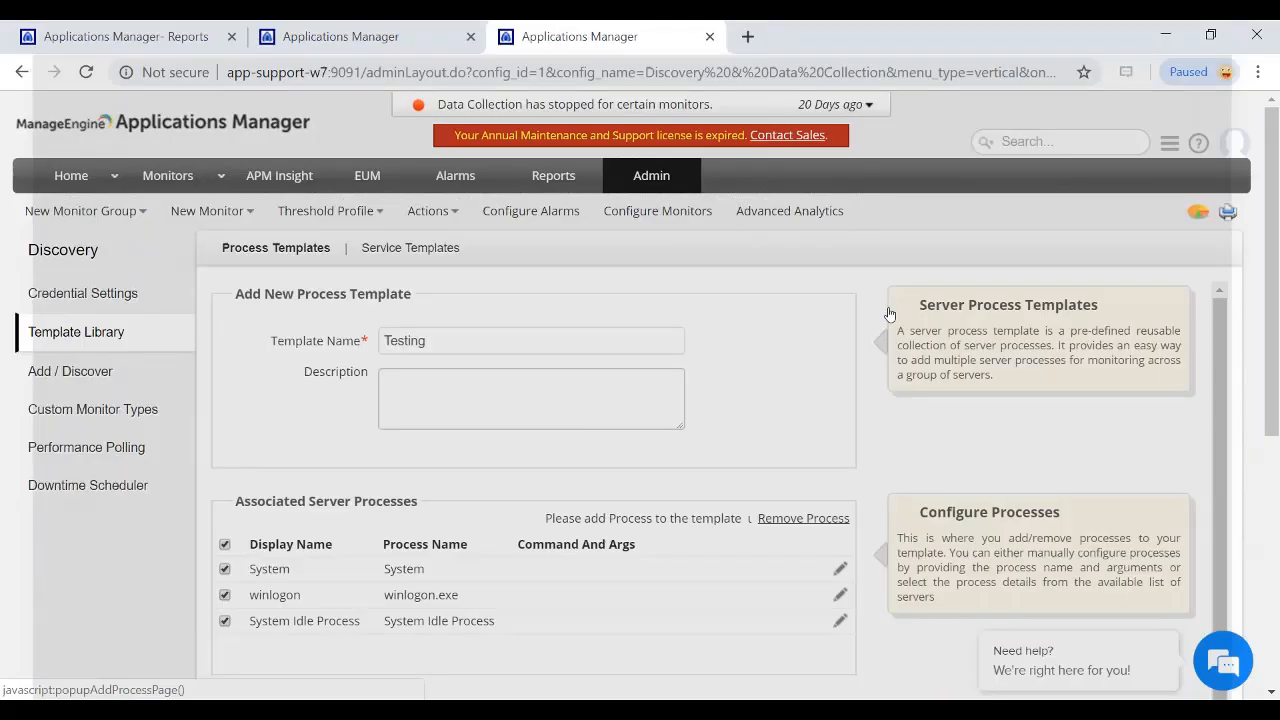
- Review the Testing template's attribute alarm and Apply Template options, and leave the template without saving
scroll(779, 400, "down", 3)
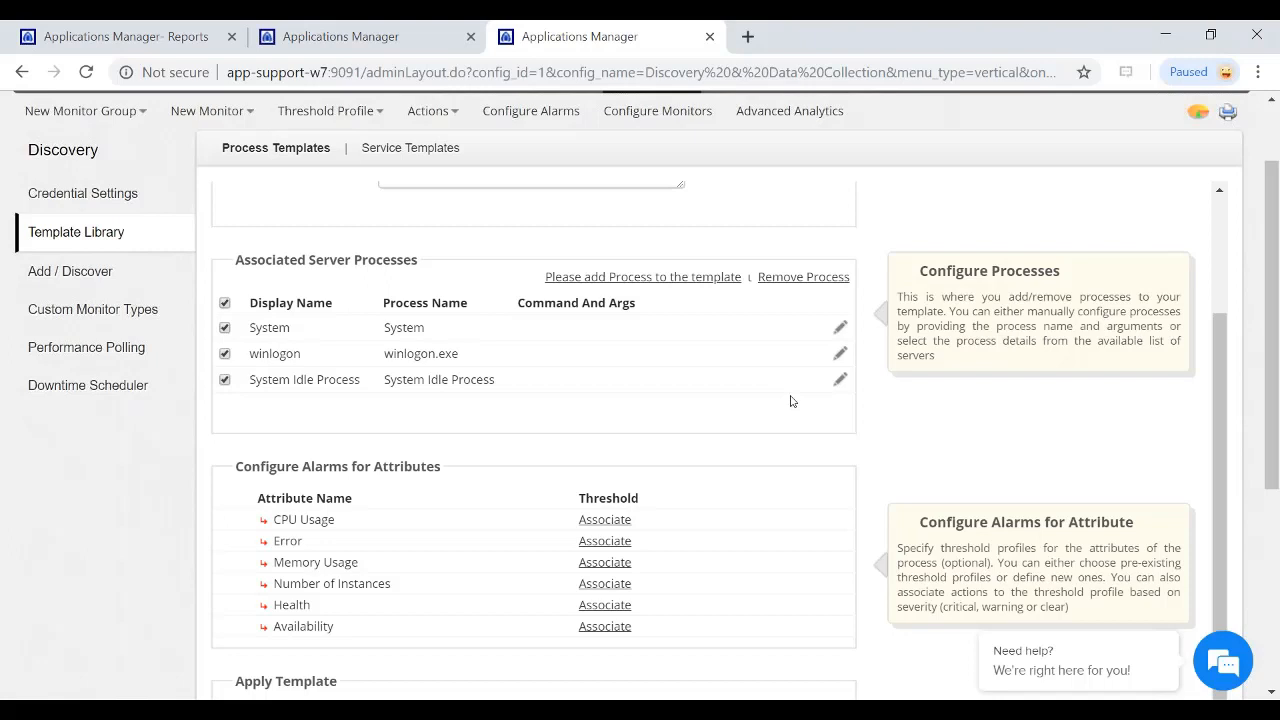
scroll(790, 401, "down", 1)
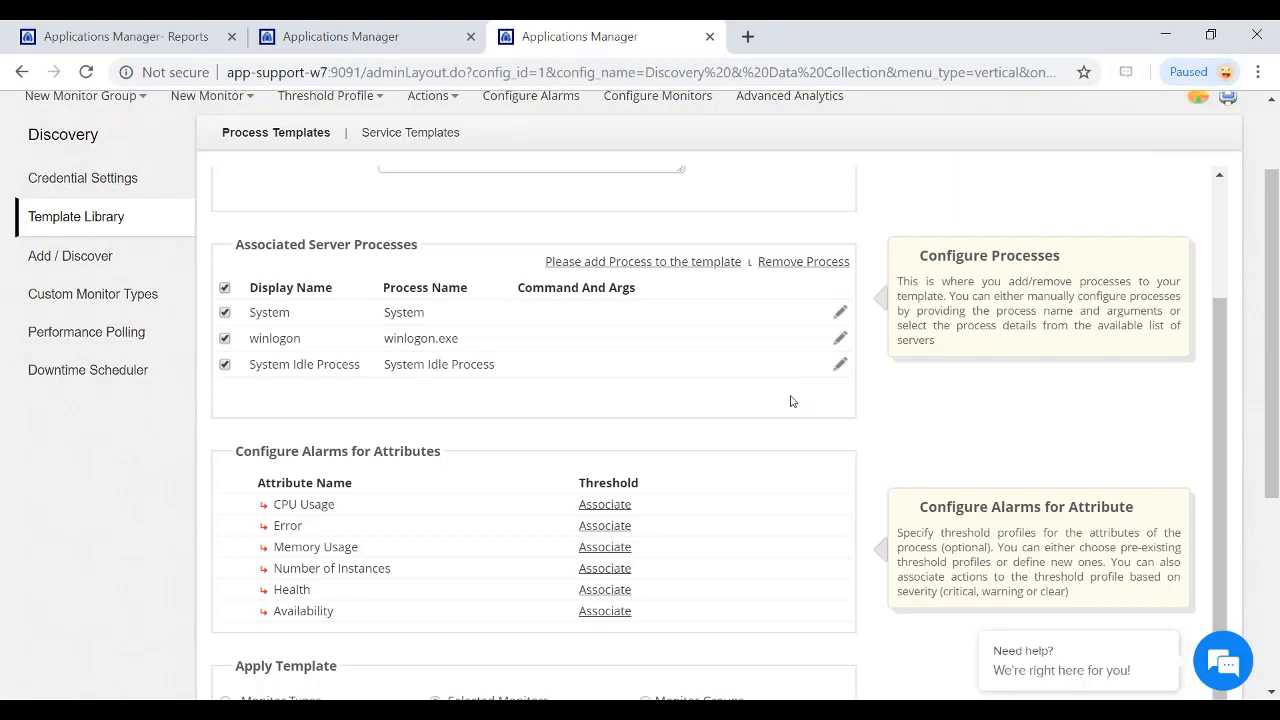
scroll(790, 401, "down", 2)
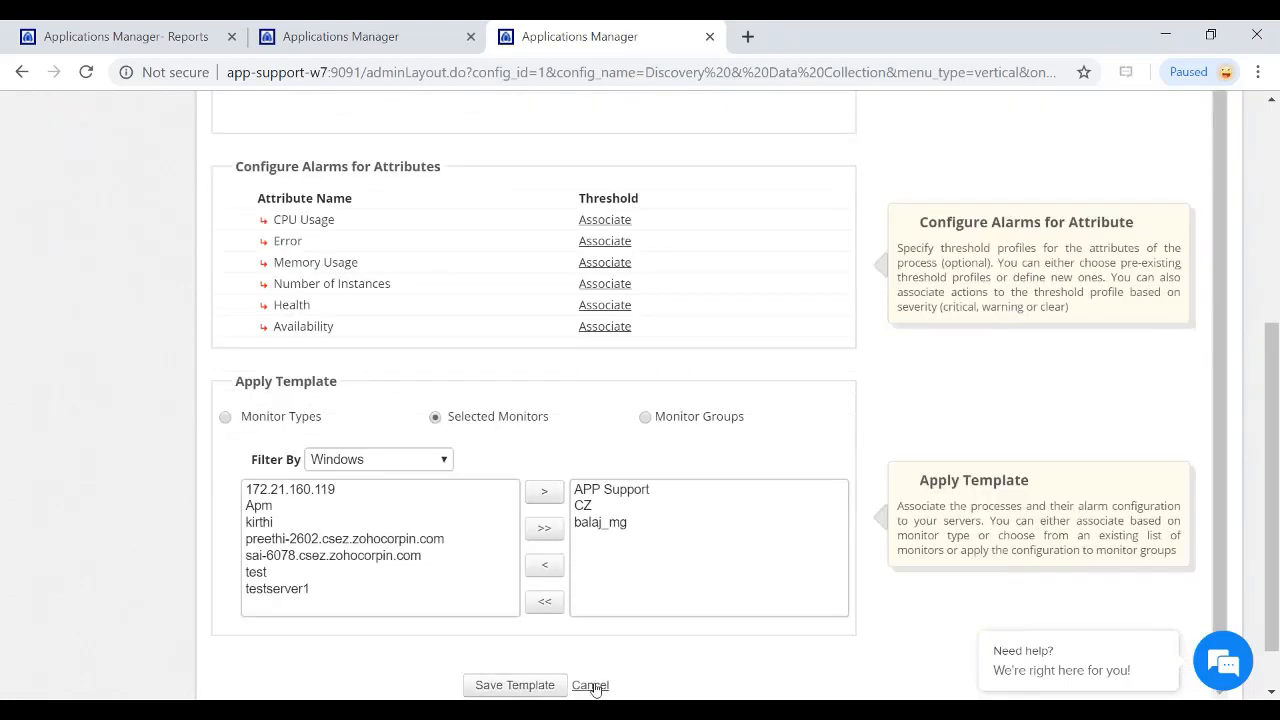
left_click(590, 686)
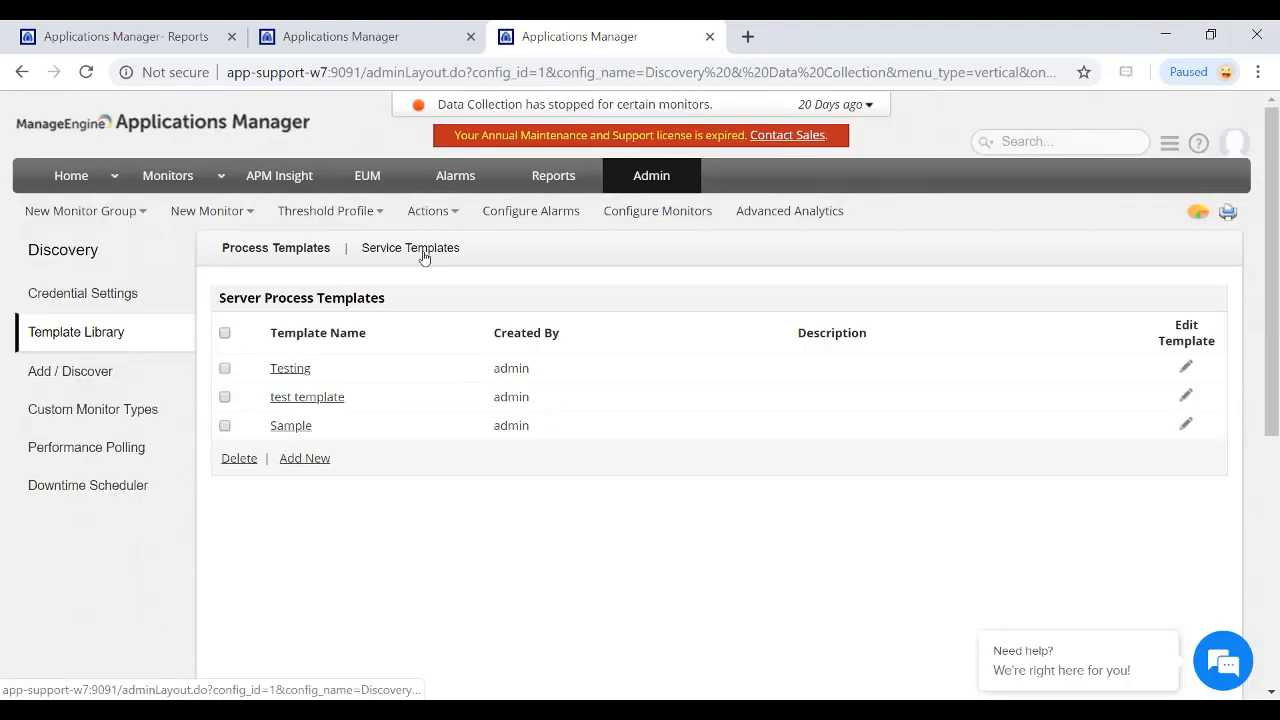
- Open the Sample service template and view the services available from Windows 2016 monitor 172.21.160.119 without adding any
left_click(424, 251)
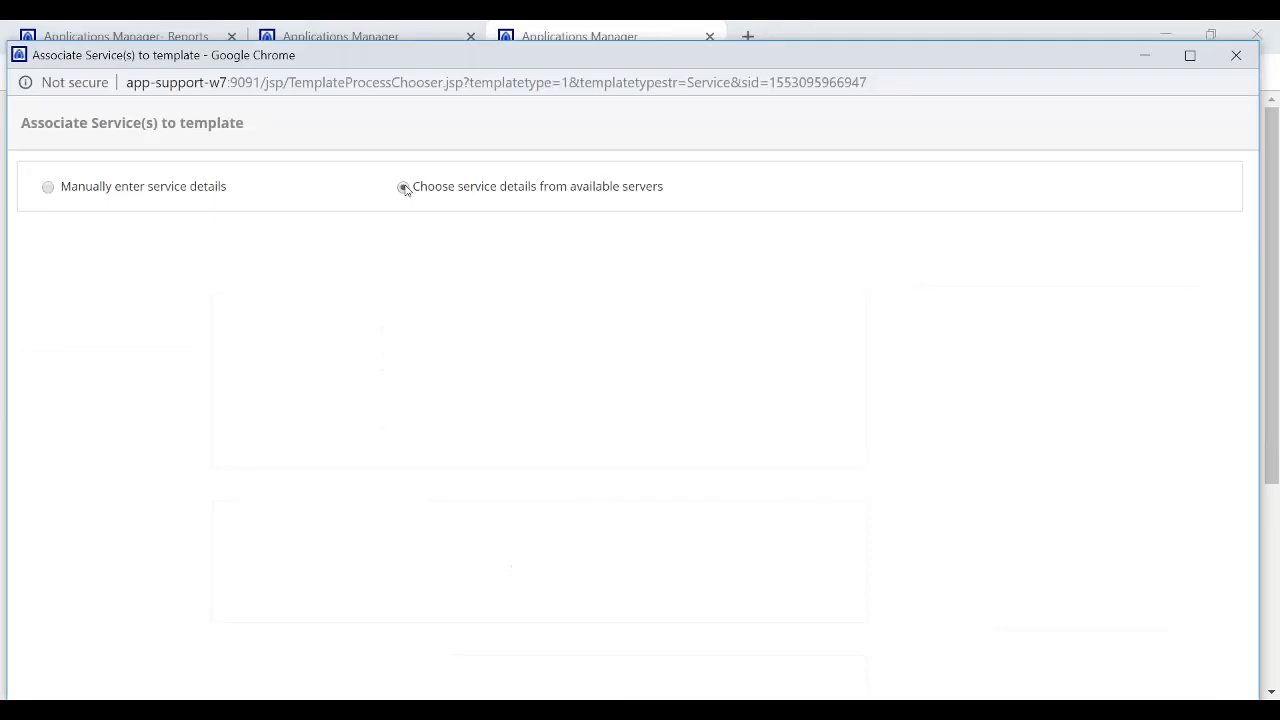
left_click(403, 186)
left_click(389, 283)
left_click(283, 337)
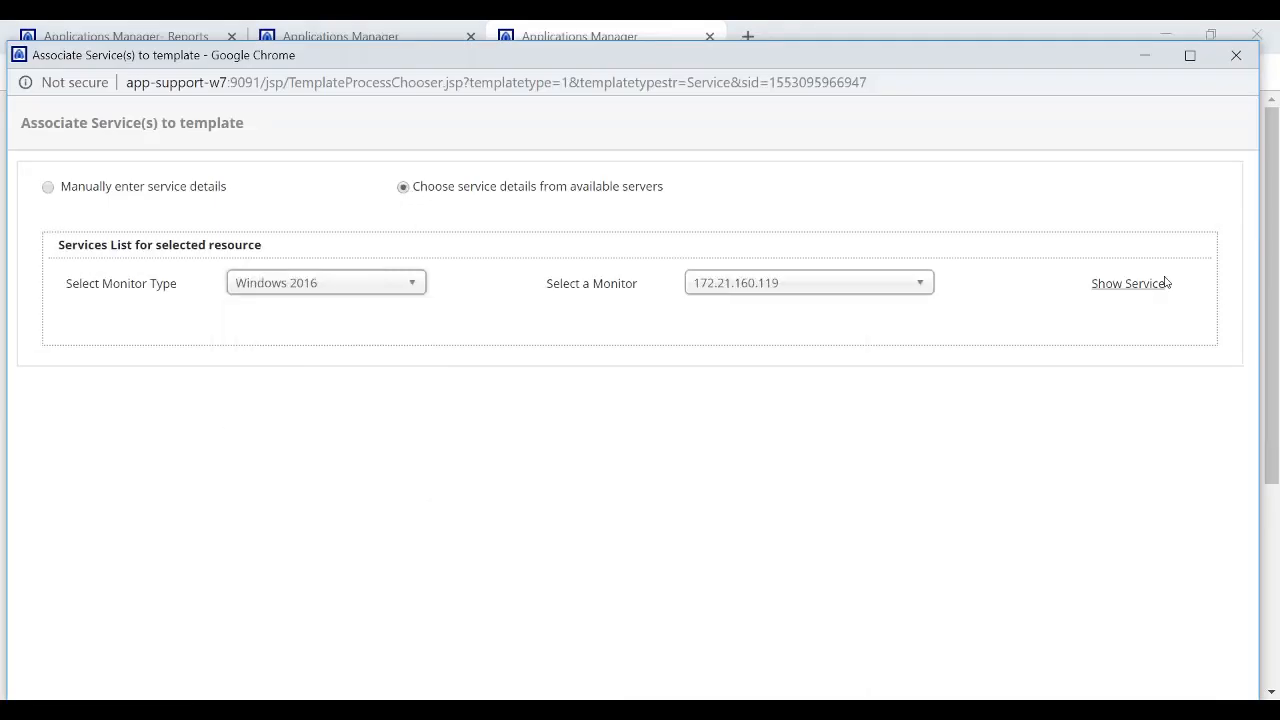
left_click(1153, 291)
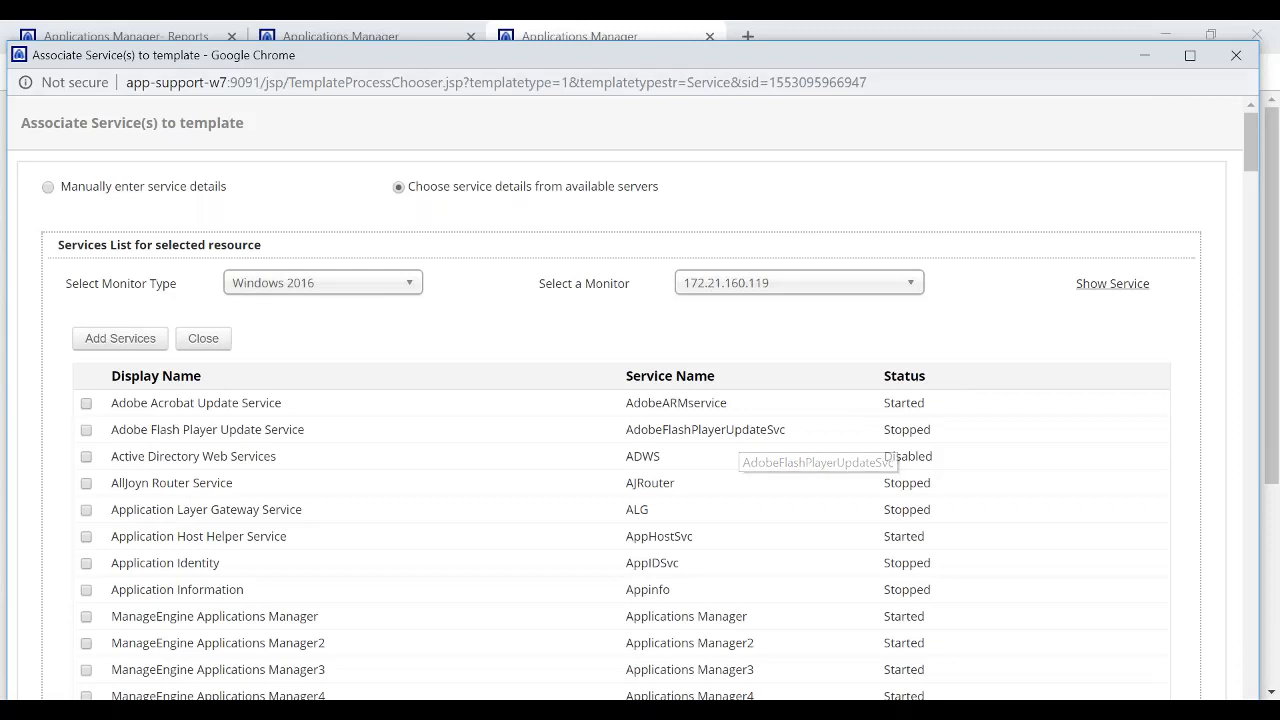
left_click(1236, 56)
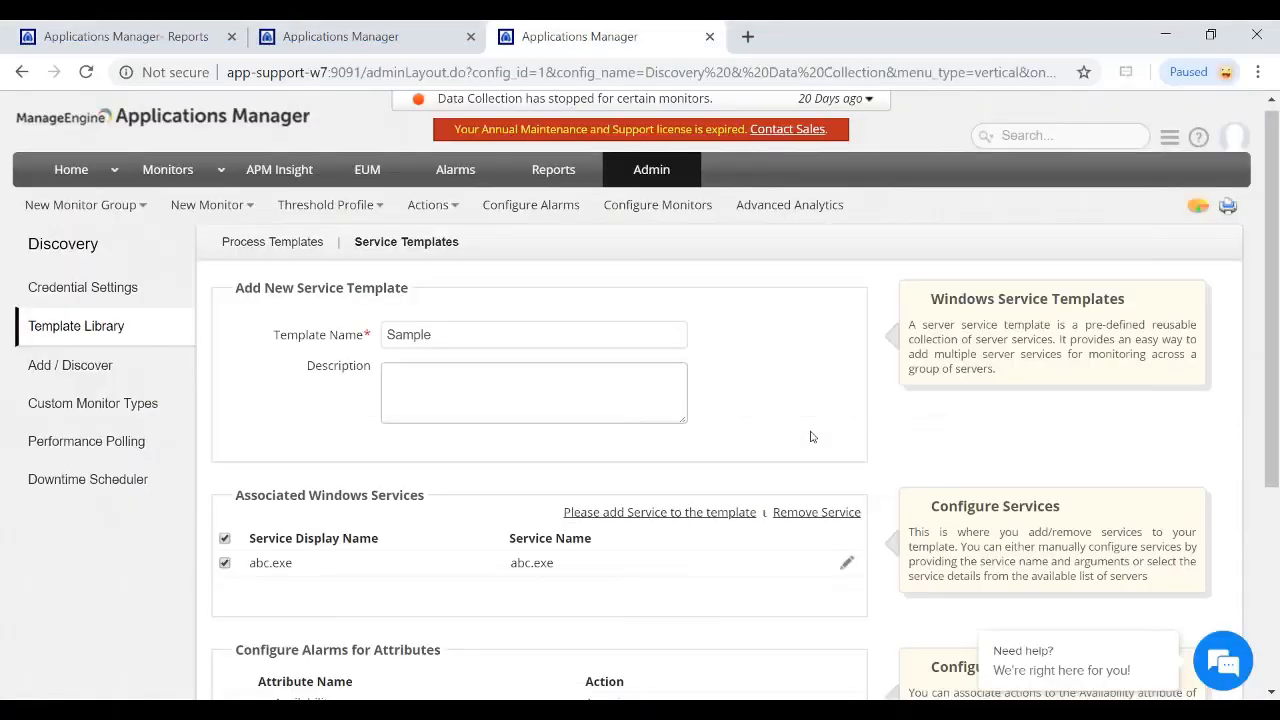
- Review the Sample service template's associated services, availability alarm and Apply Template options, and leave it without saving
scroll(870, 420, "down", 2)
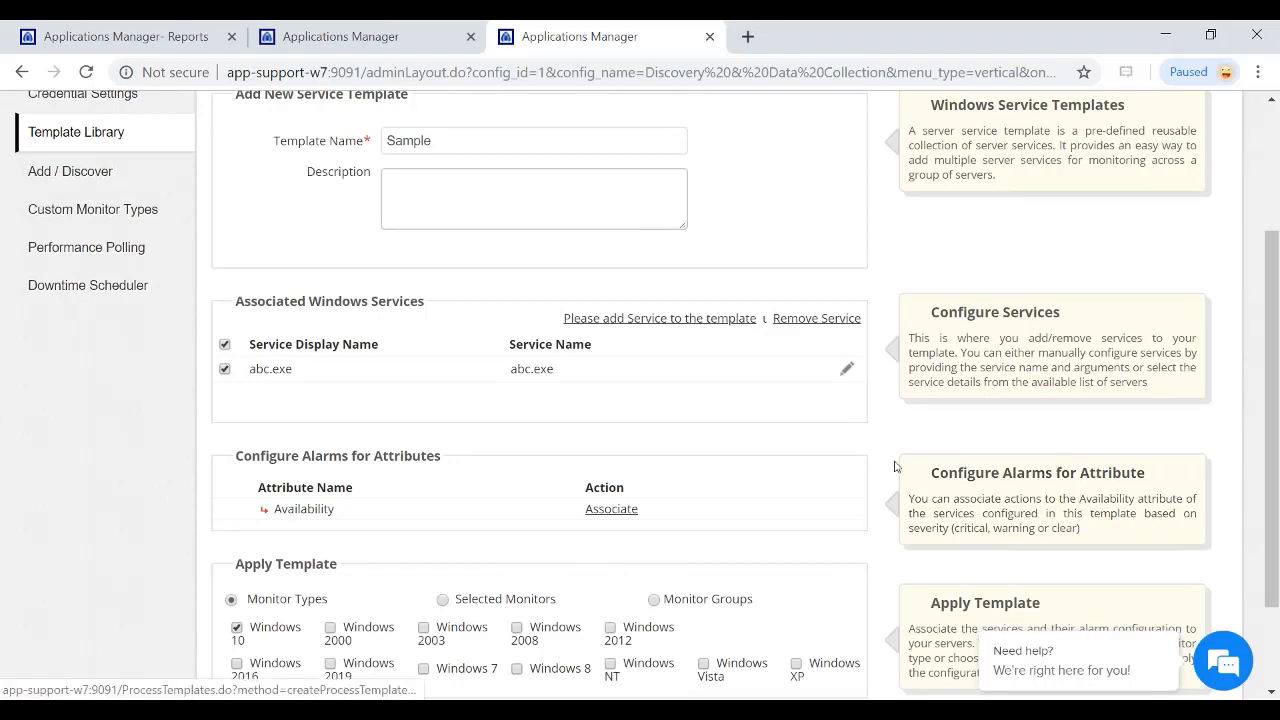
scroll(895, 466, "down", 1)
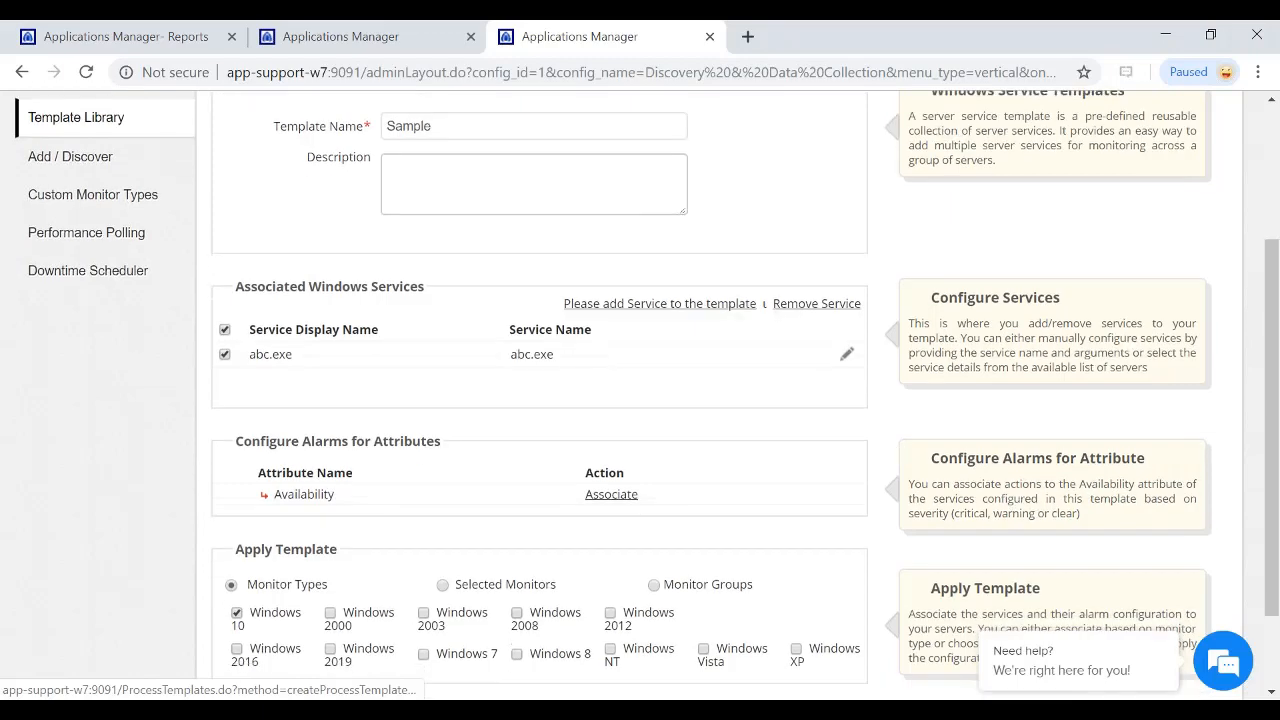
scroll(720, 390, "down", 1)
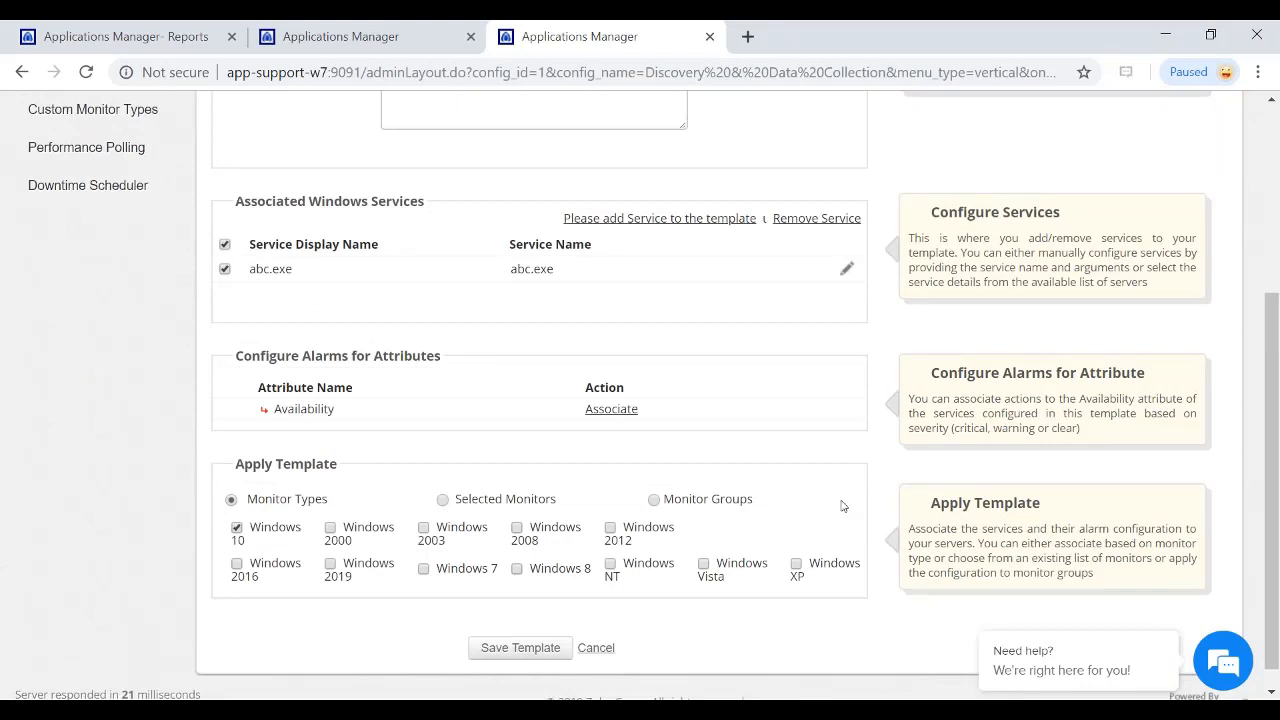
left_click(597, 648)
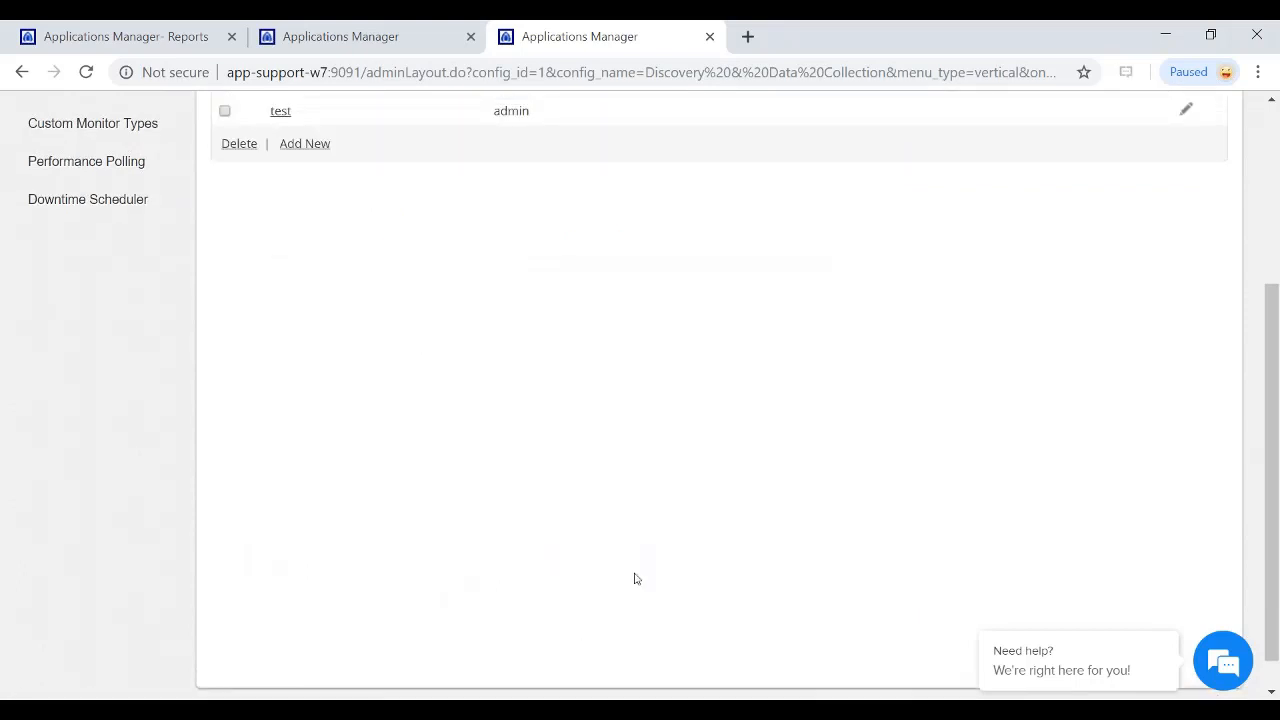
- Open the Downtime Scheduler on the app-support-w7 server and review its list of downtime schedules
scroll(634, 578, "up", 3)
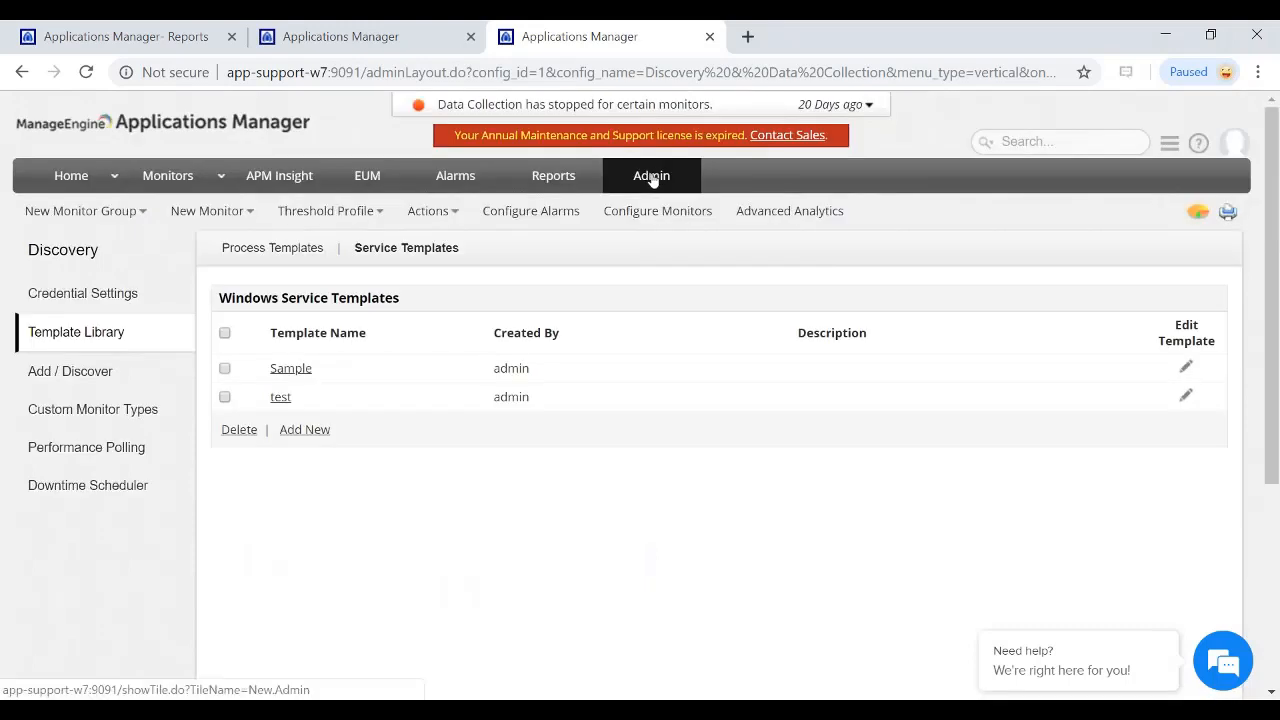
left_click(651, 177)
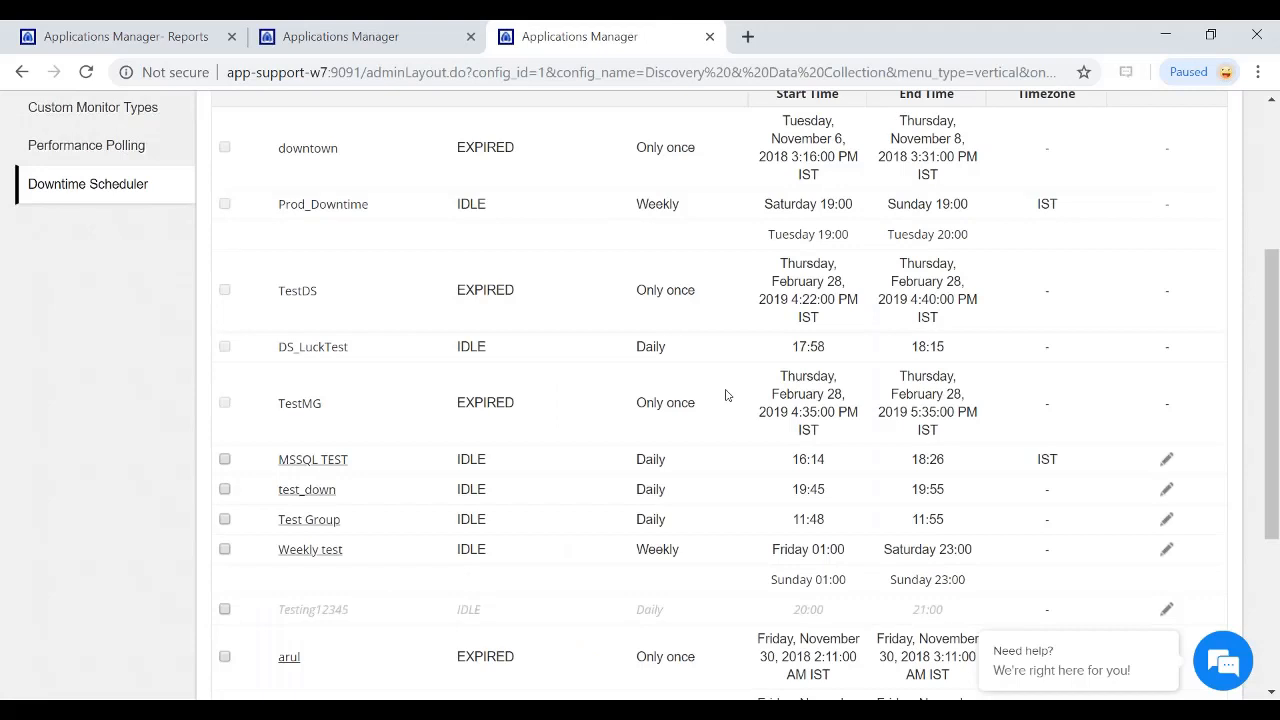
scroll(726, 395, "down", 3)
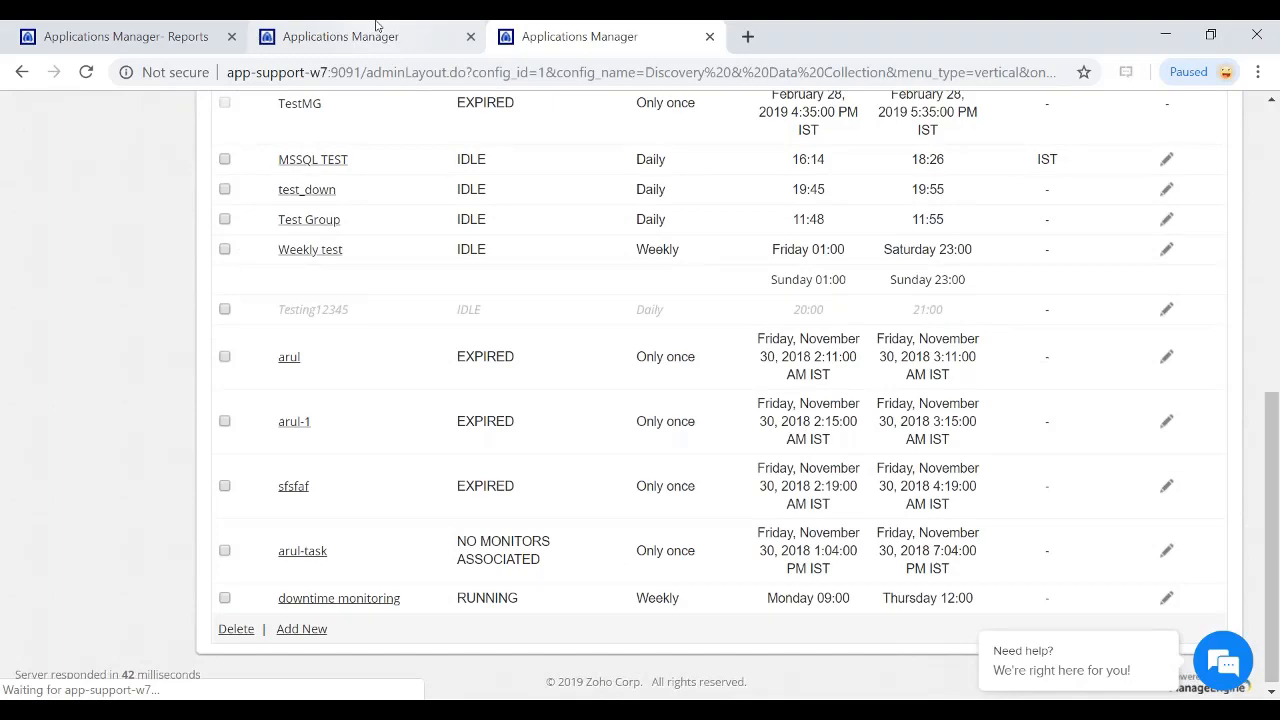
- Start a new downtime schedule named Web on the localhost server, set its recurrence to Once and view the start time calendar
left_click(376, 30)
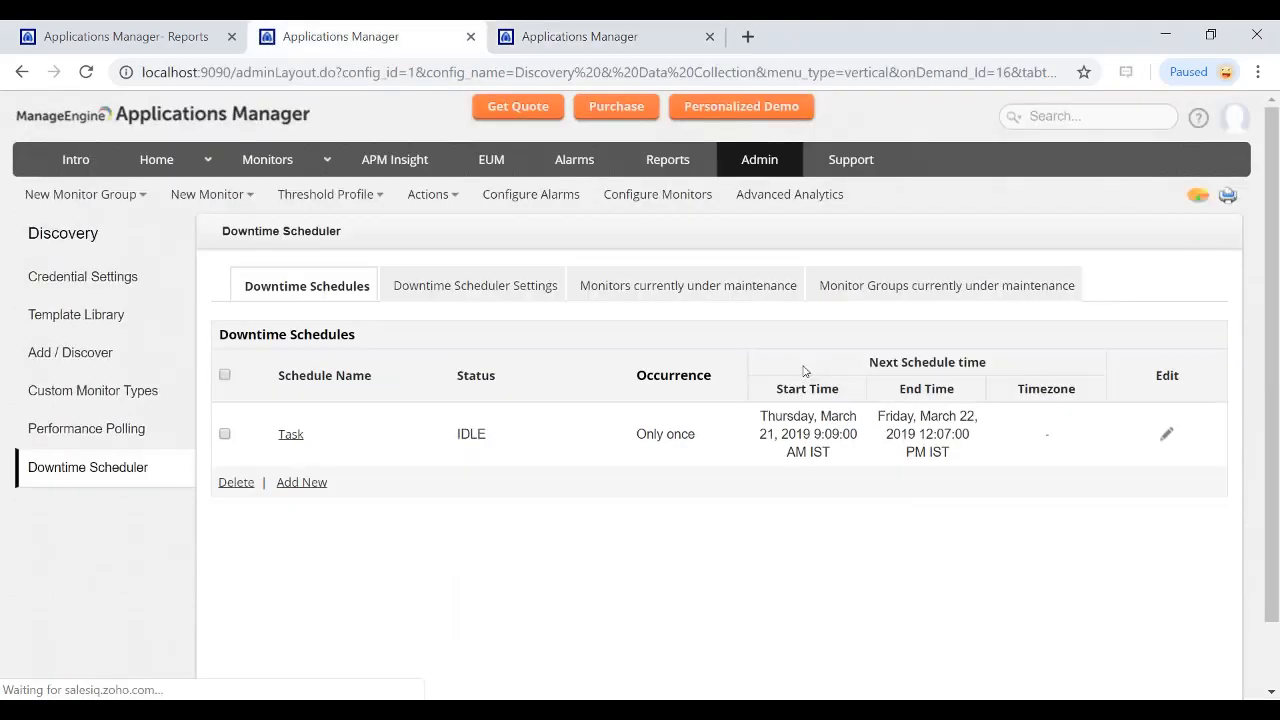
left_click(301, 482)
type("Web")
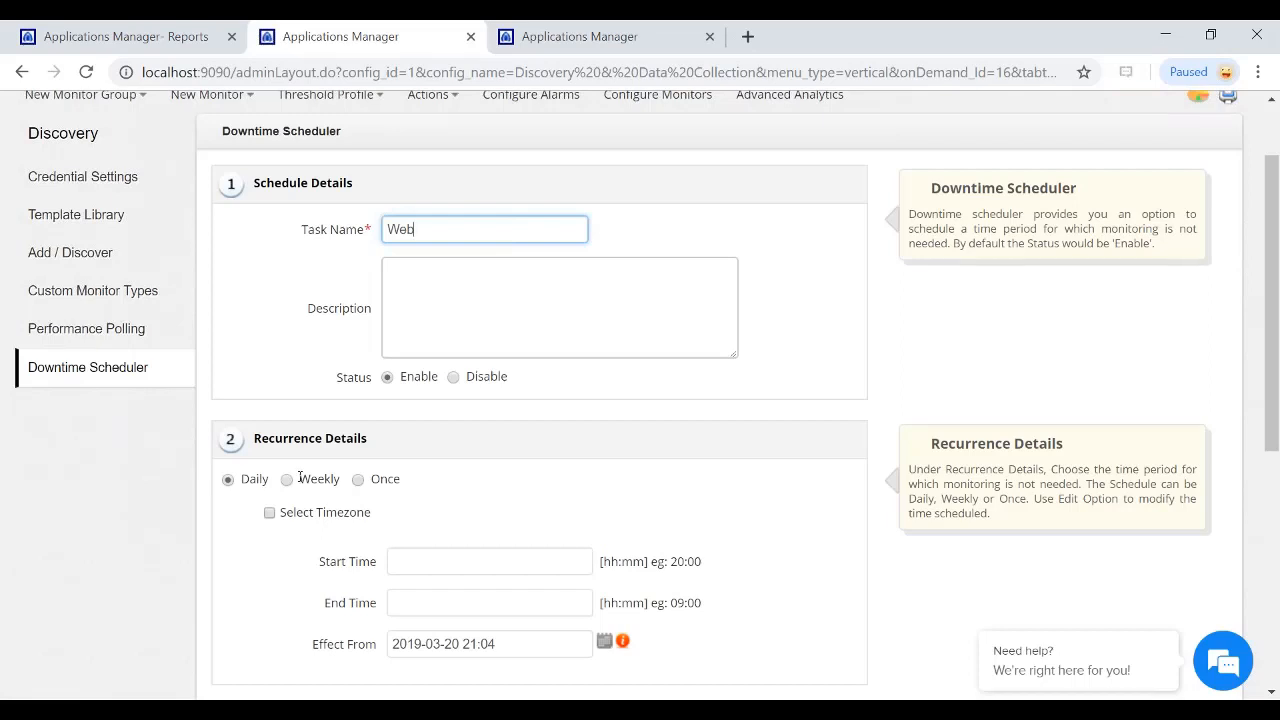
left_click(357, 480)
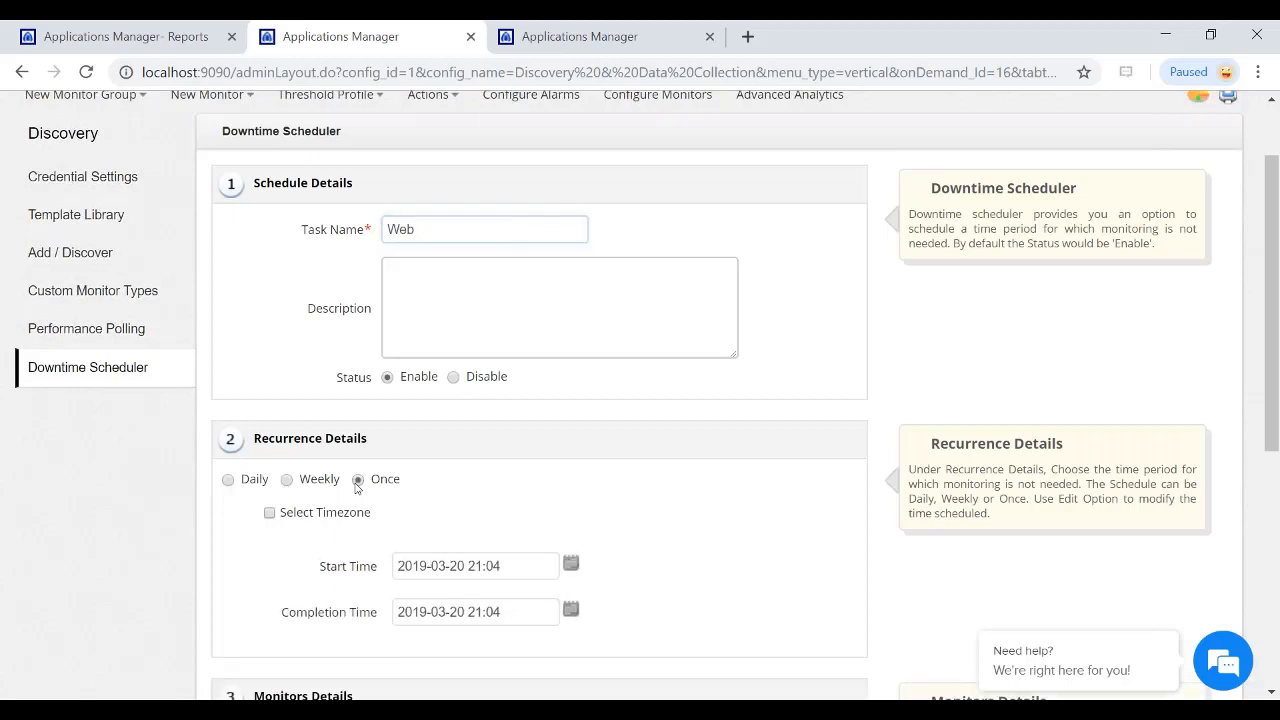
scroll(357, 487, "down", 1)
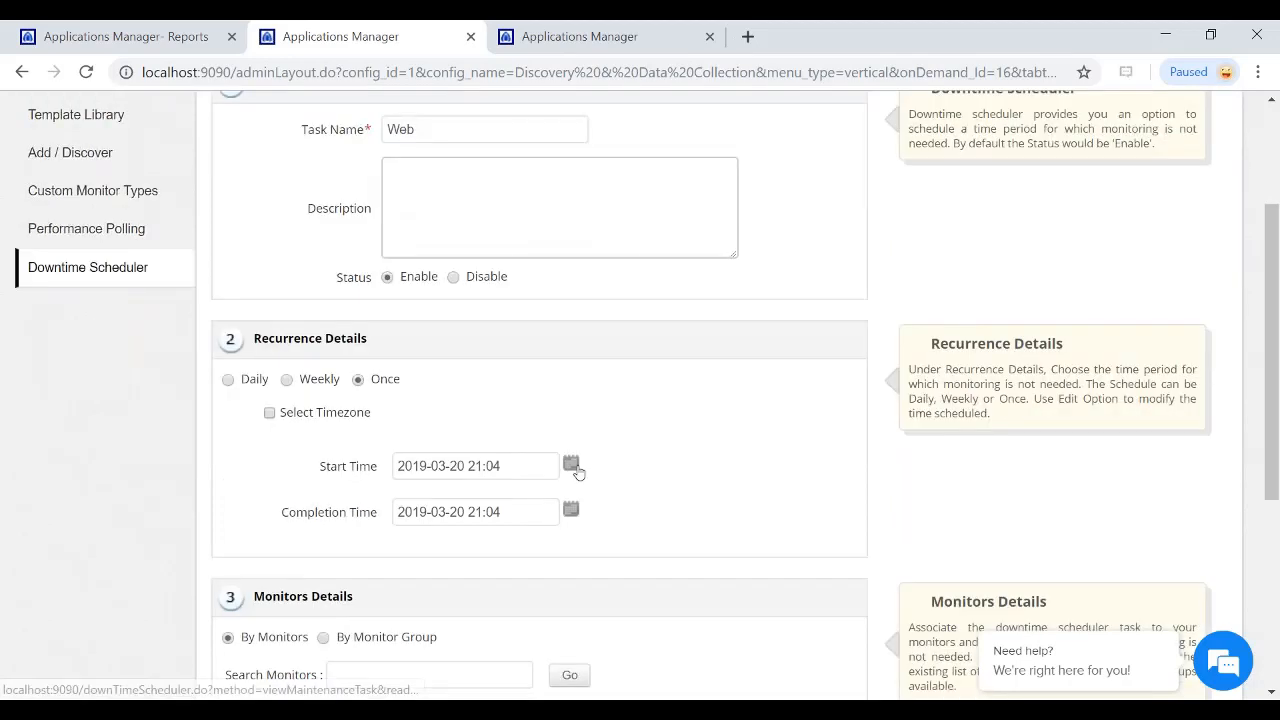
left_click(572, 466)
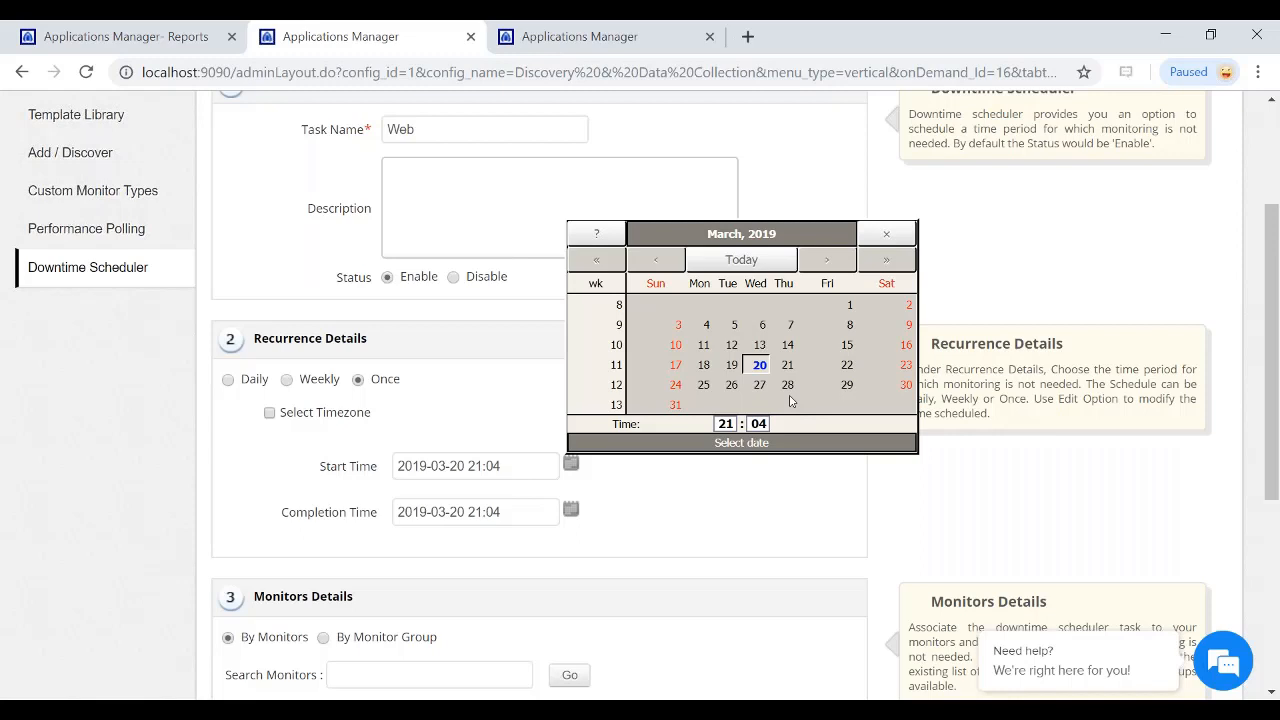
left_click(673, 519)
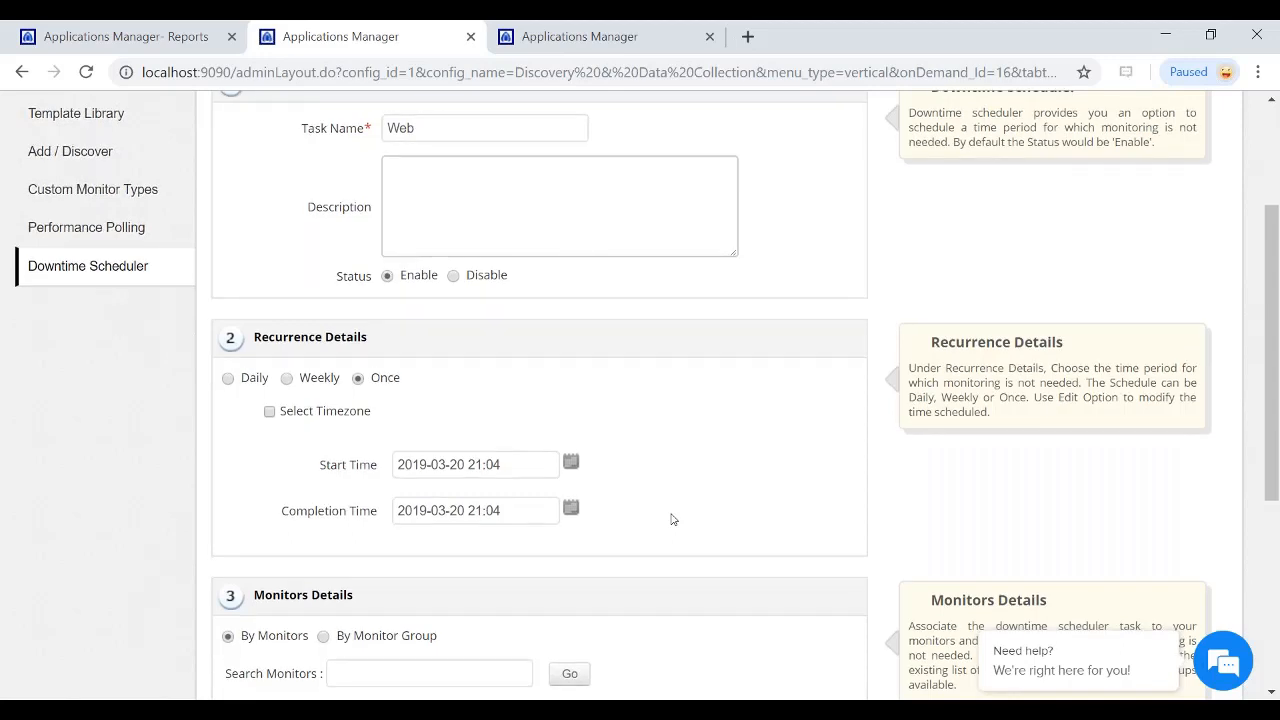
- Associate the APM JAVA monitor with the Web downtime schedule, then cancel creating the schedule
scroll(673, 519, "down", 2)
left_click(270, 532)
left_click(537, 557)
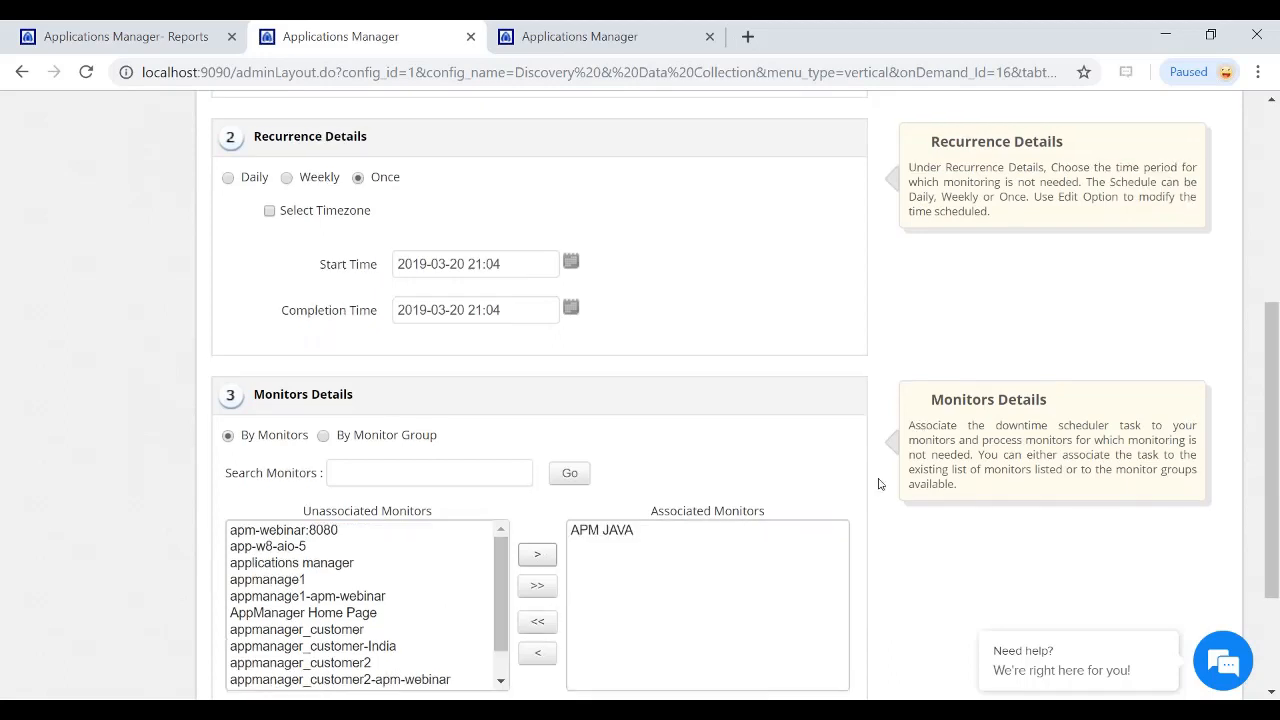
scroll(703, 580, "down", 3)
left_click(618, 595)
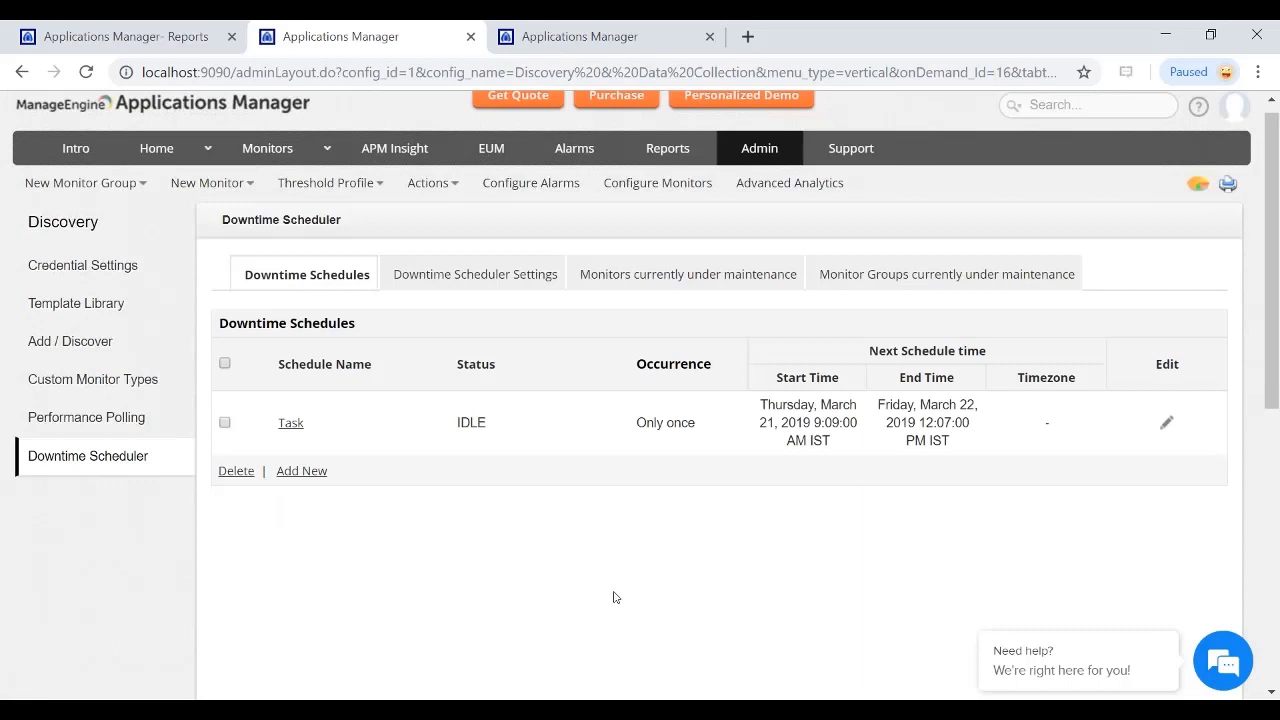
- Examine the Downtime Scheduler Settings options and the monitors currently under maintenance
scroll(612, 595, "up", 1)
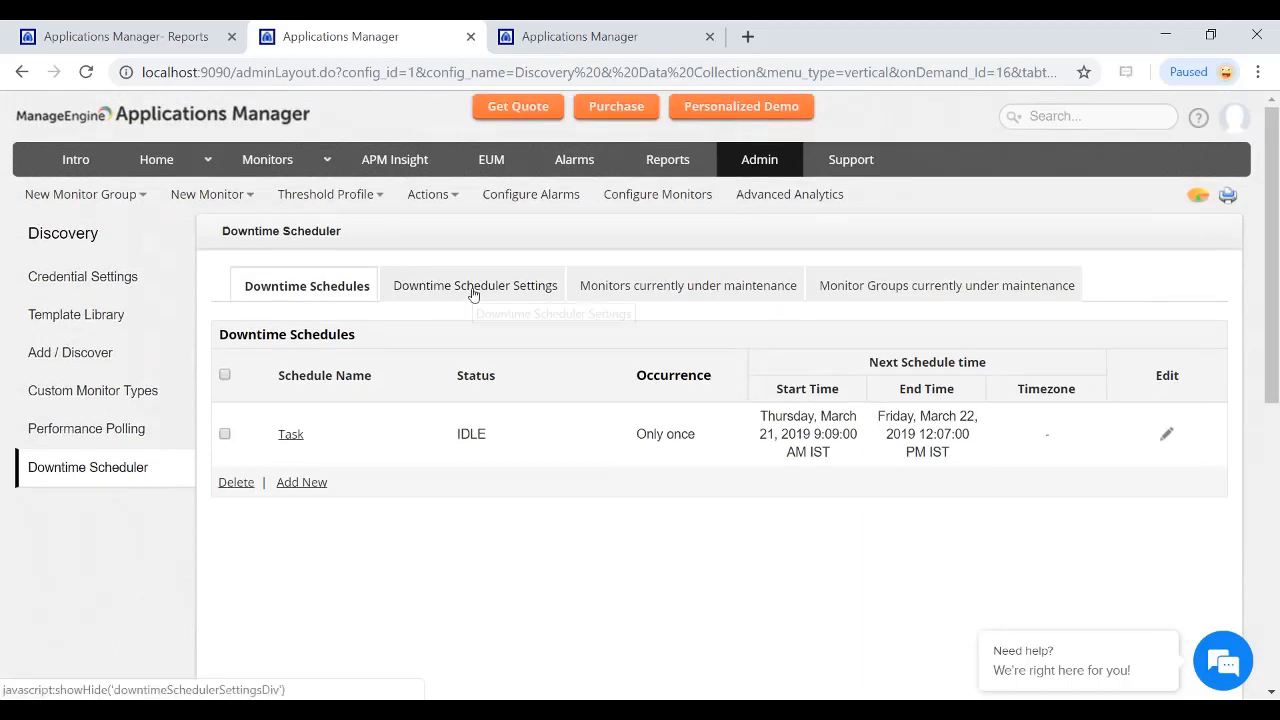
left_click(474, 294)
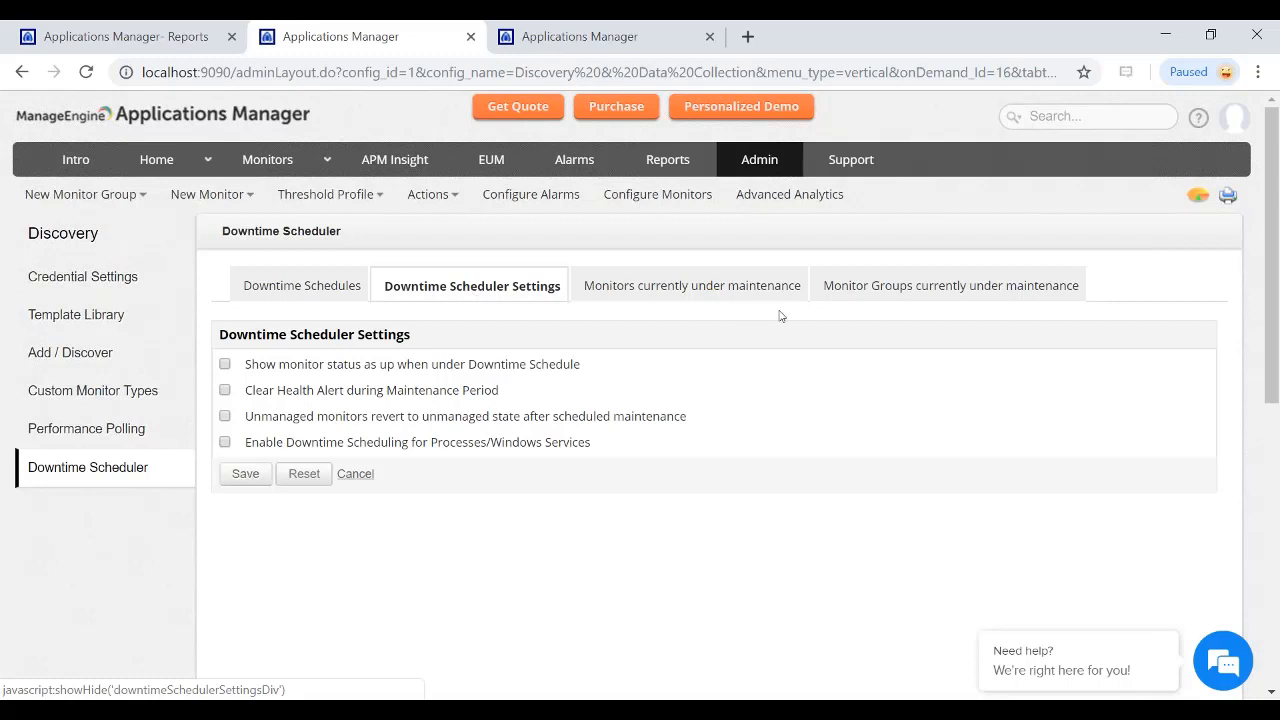
left_click(729, 290)
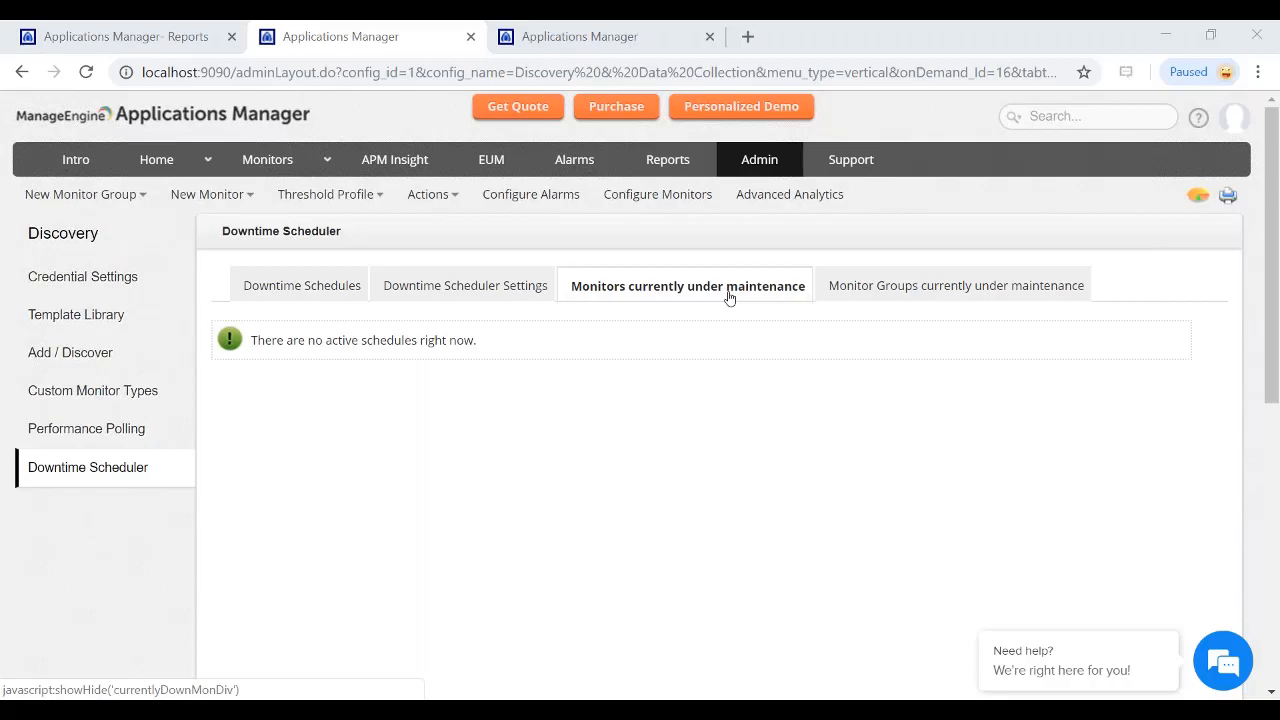
key("F5")
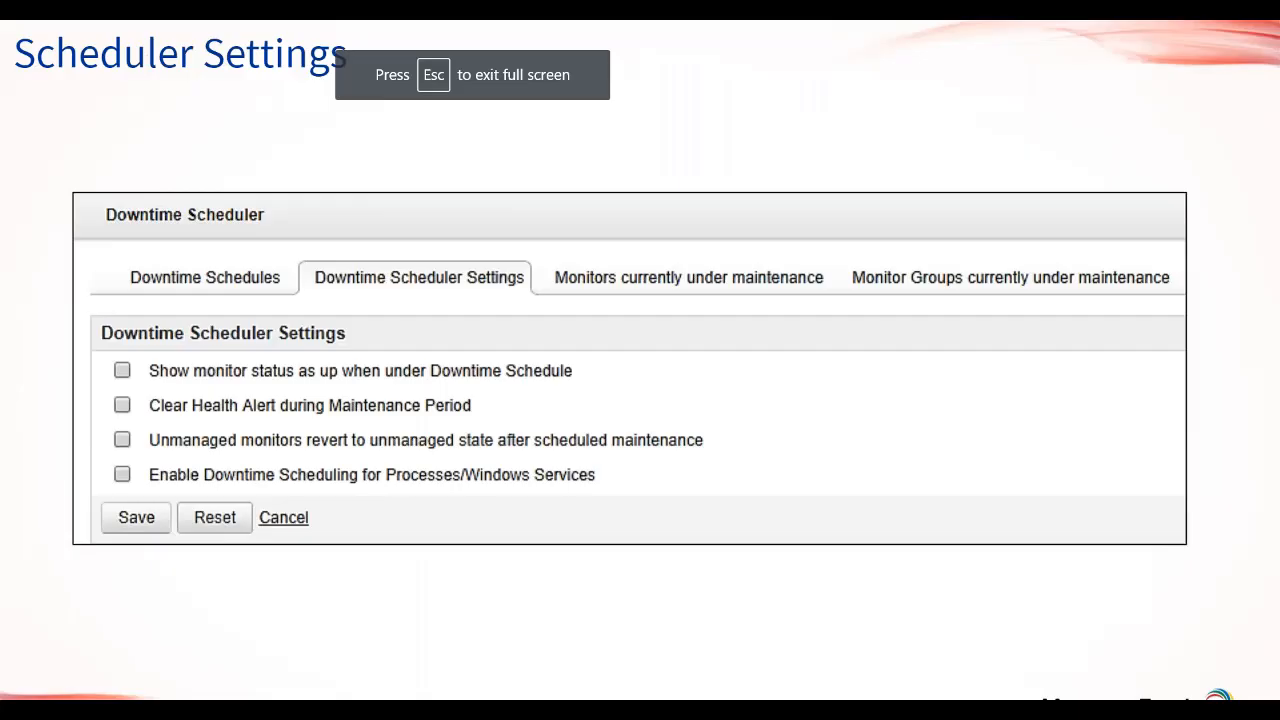
key("Right")
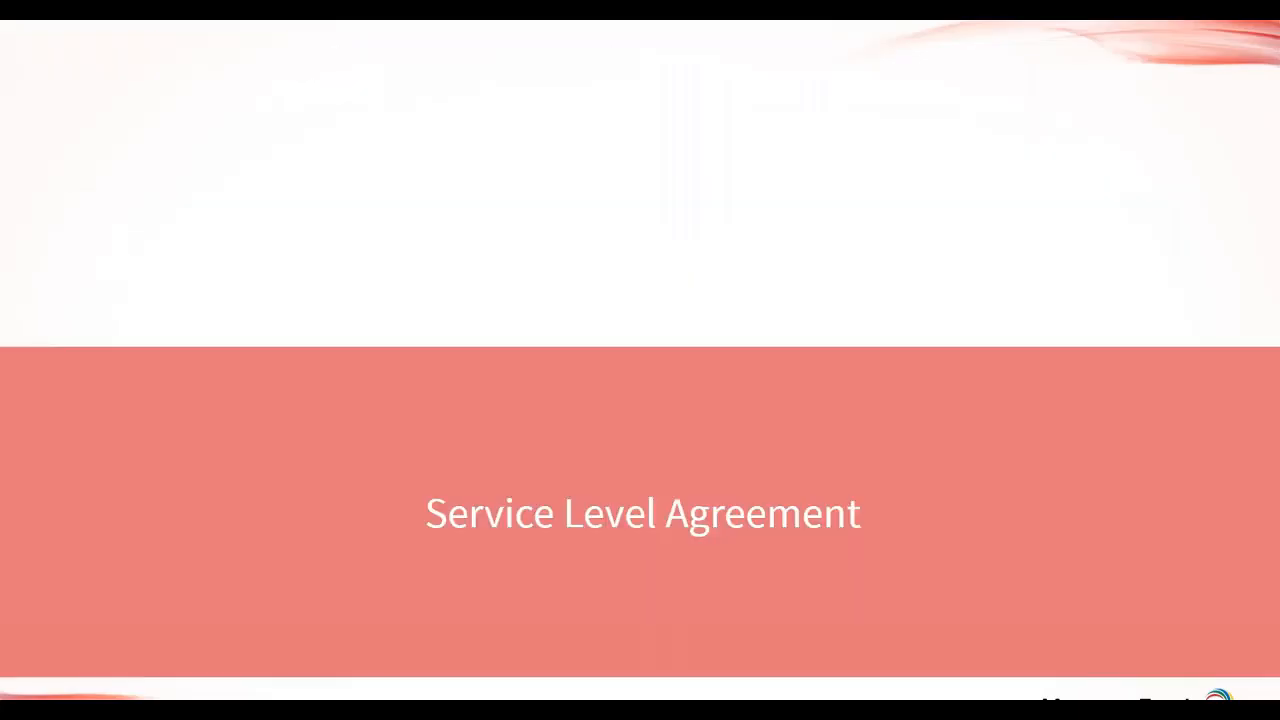
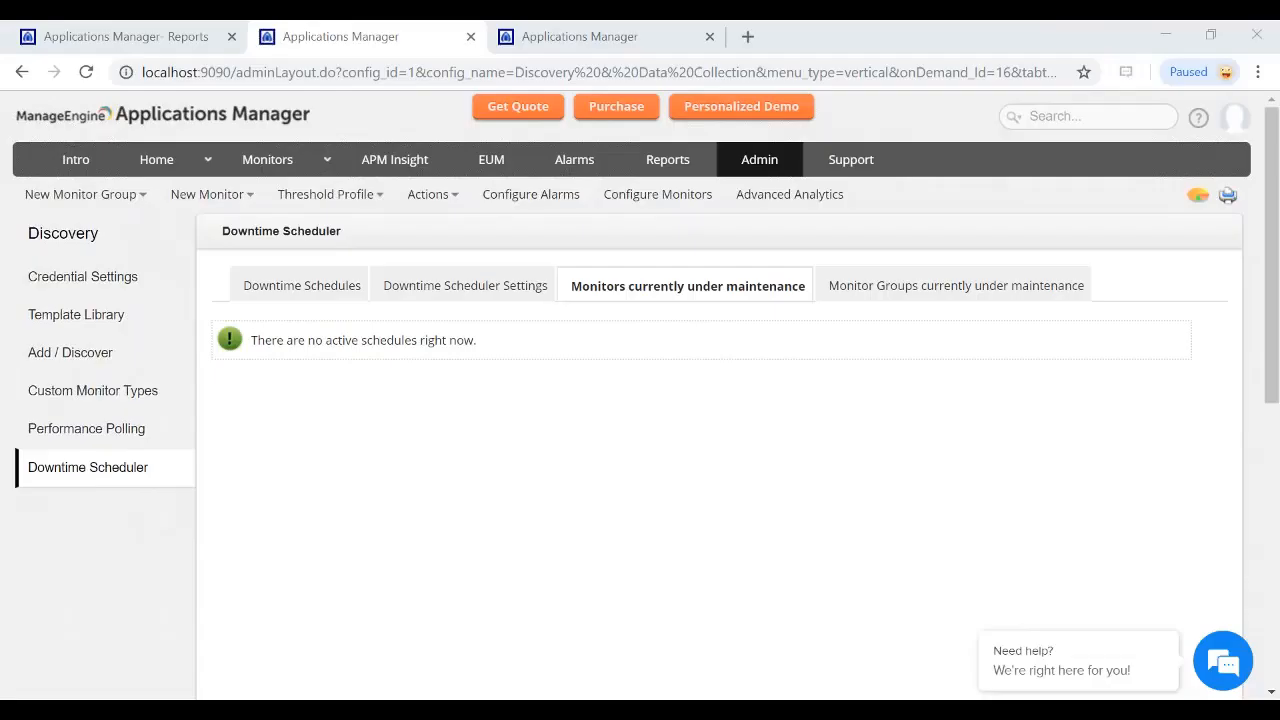
- Open SLA Management from the reports on the app-support-w7 server and review the business applications' availability and SLA statistics
left_click(617, 27)
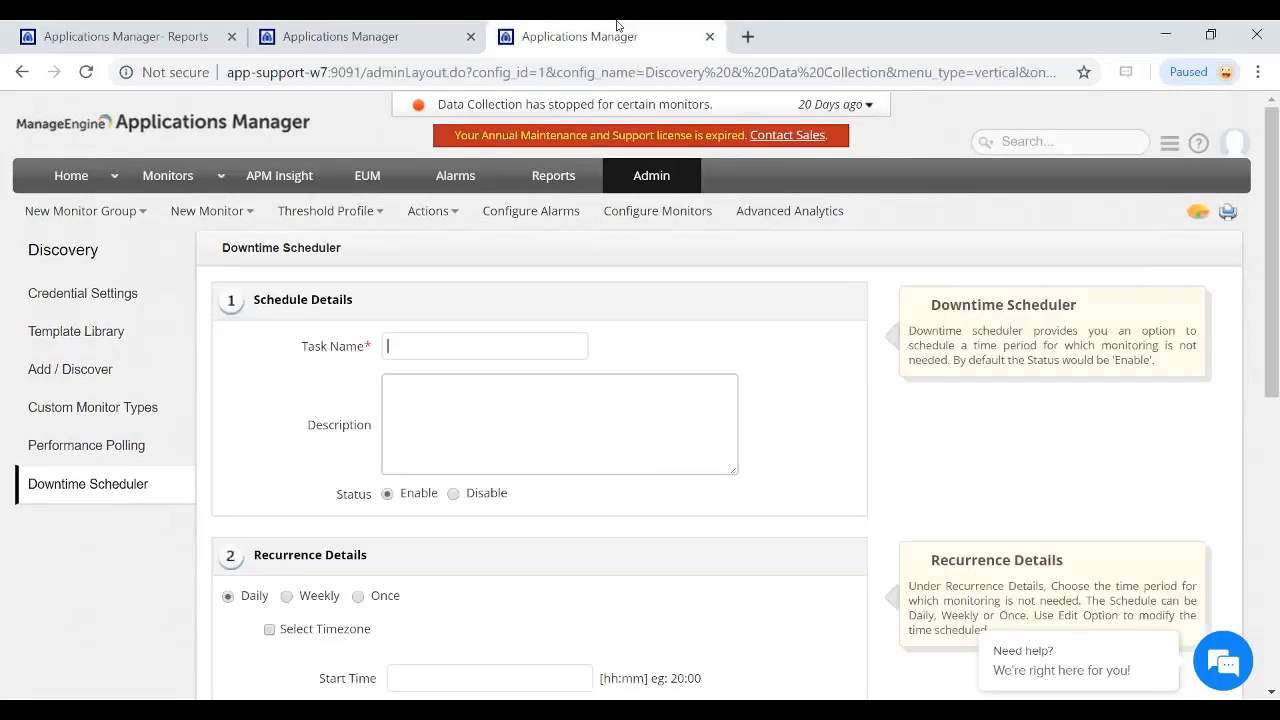
left_click(553, 175)
scroll(148, 625, "down", 10)
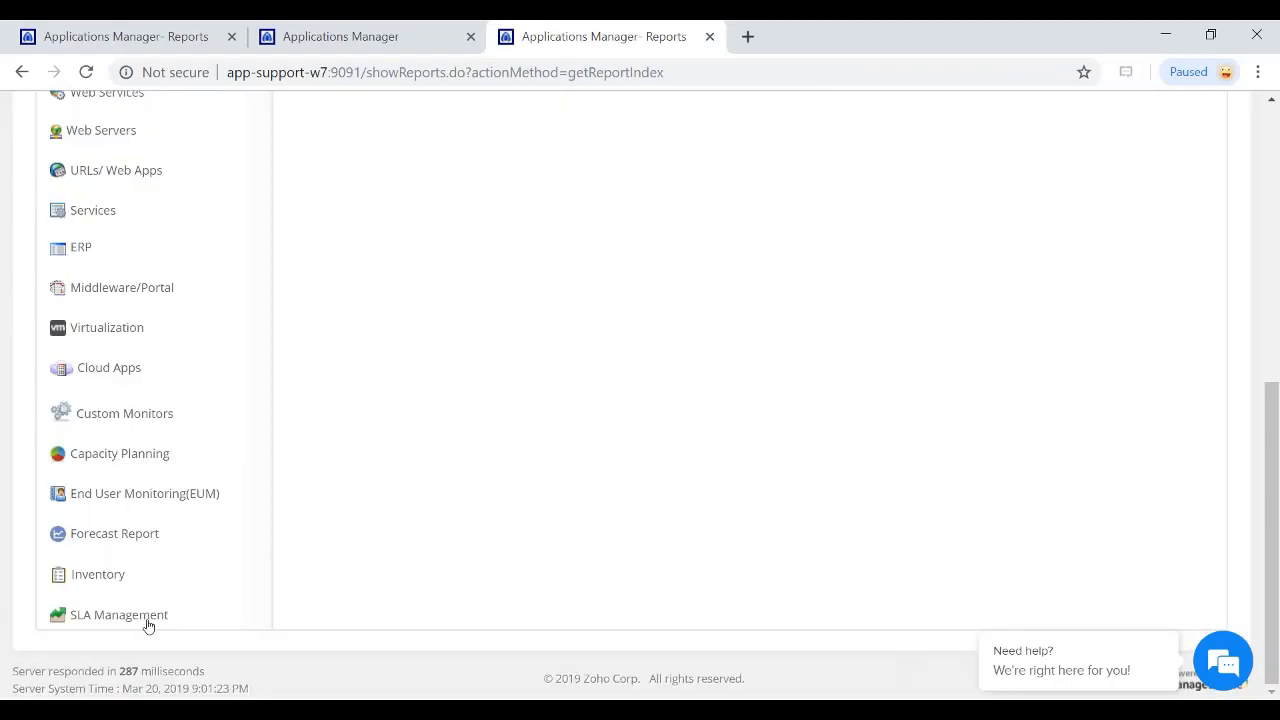
left_click(148, 622)
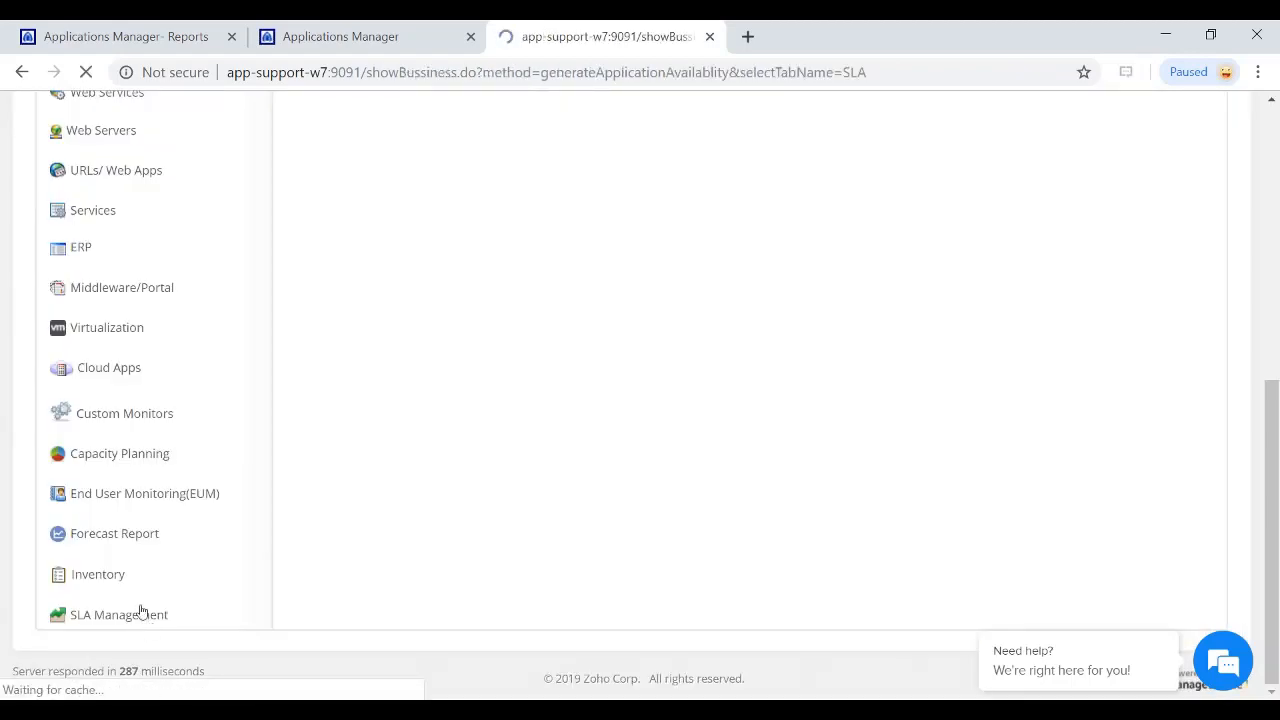
scroll(82, 481, "down", 1)
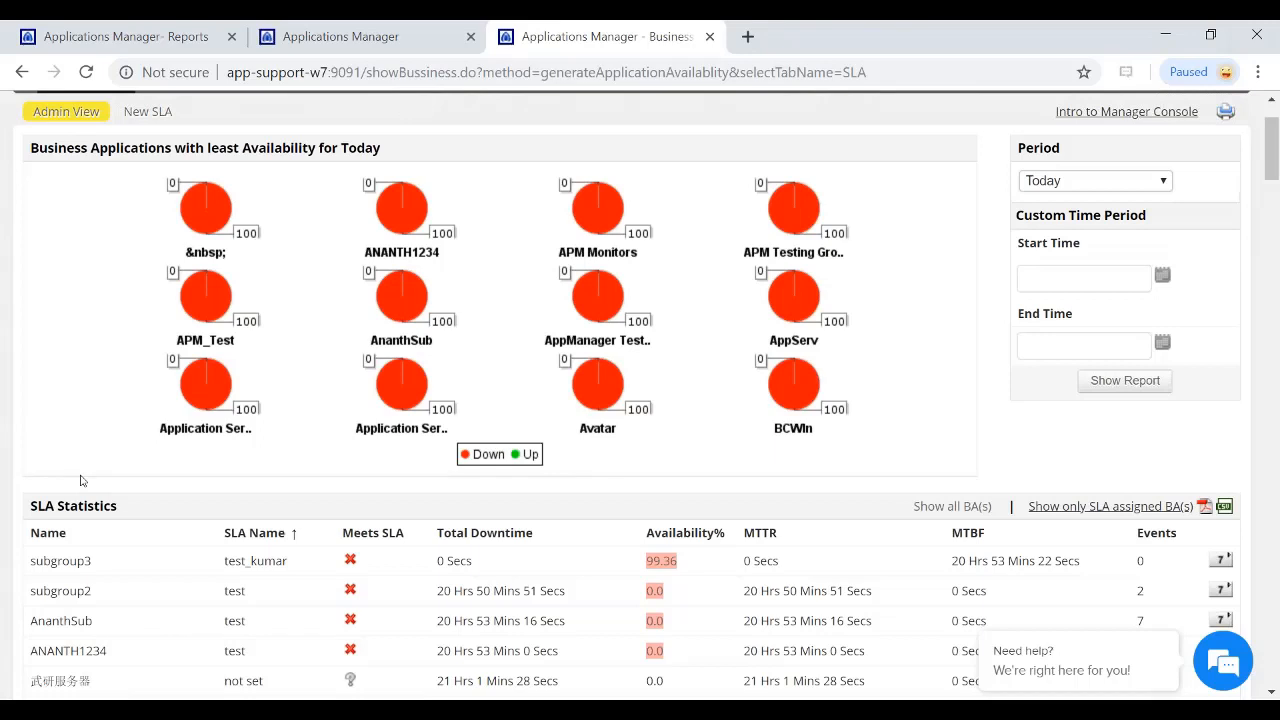
scroll(82, 481, "down", 1)
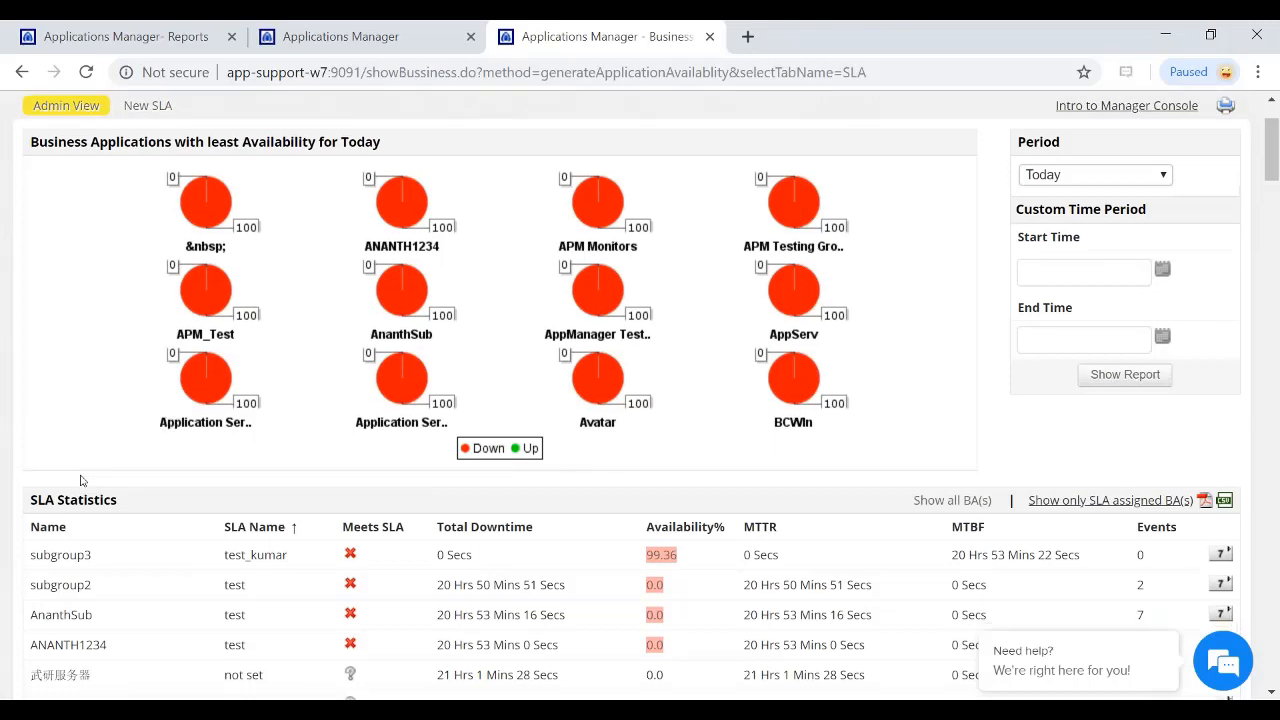
scroll(82, 481, "down", 1)
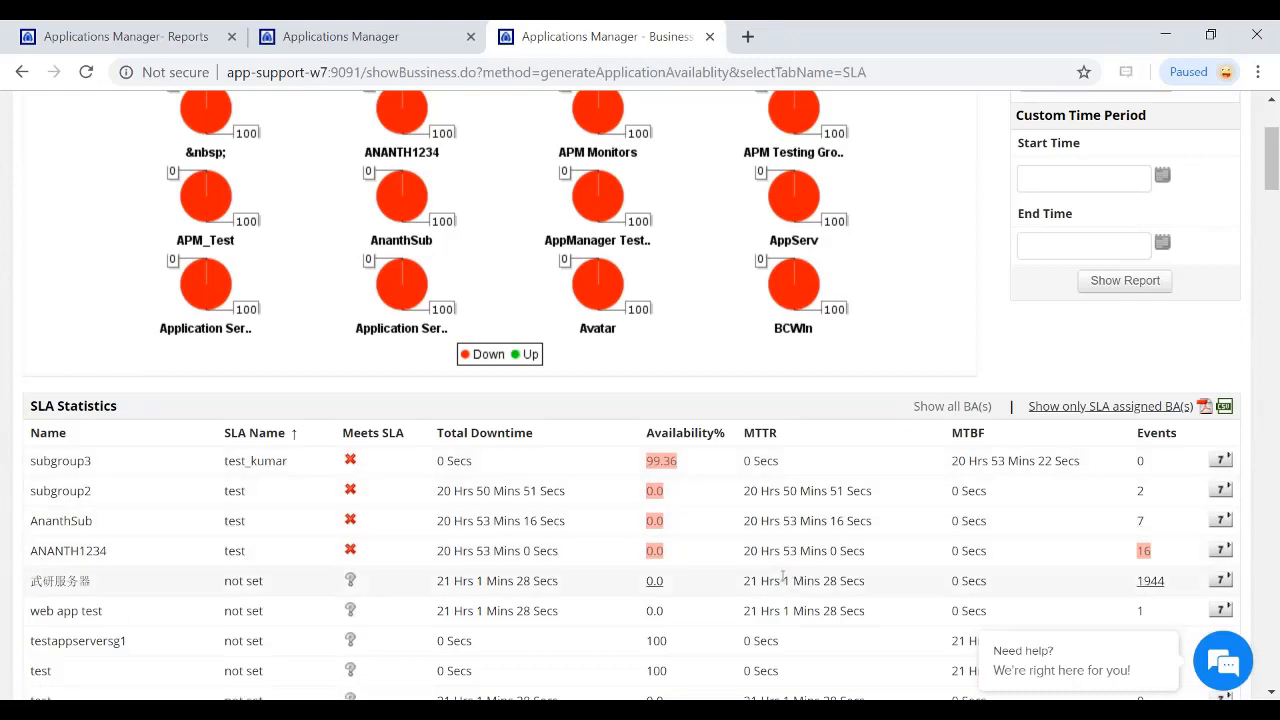
scroll(783, 576, "up", 1)
scroll(783, 576, "up", 3)
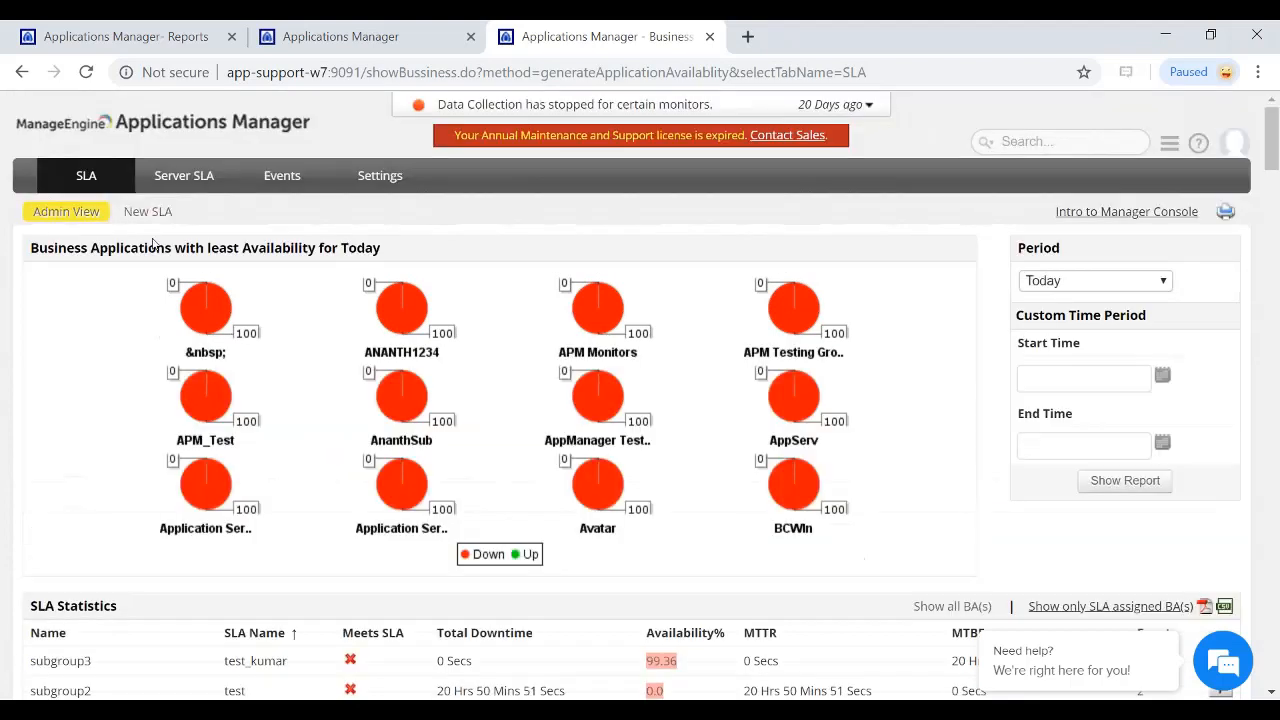
- Review the Server SLA availability statistics, and view the event volume report for business applications
left_click(186, 176)
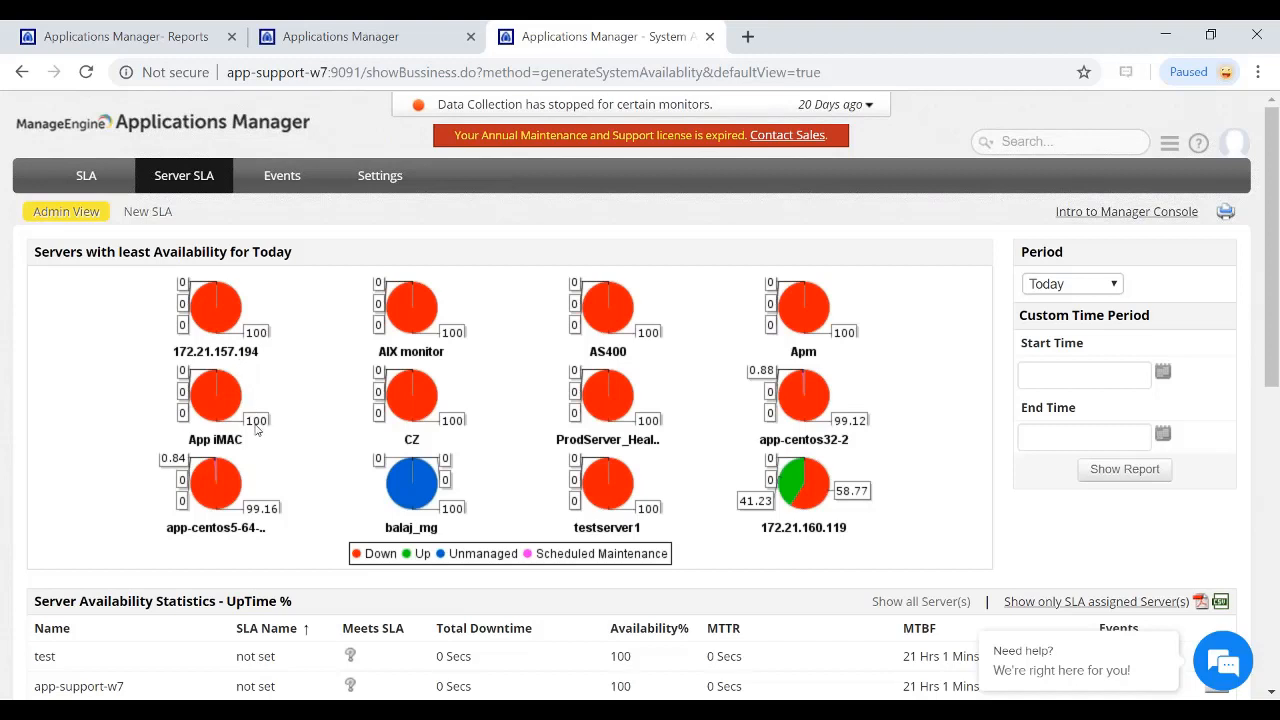
scroll(256, 429, "down", 1)
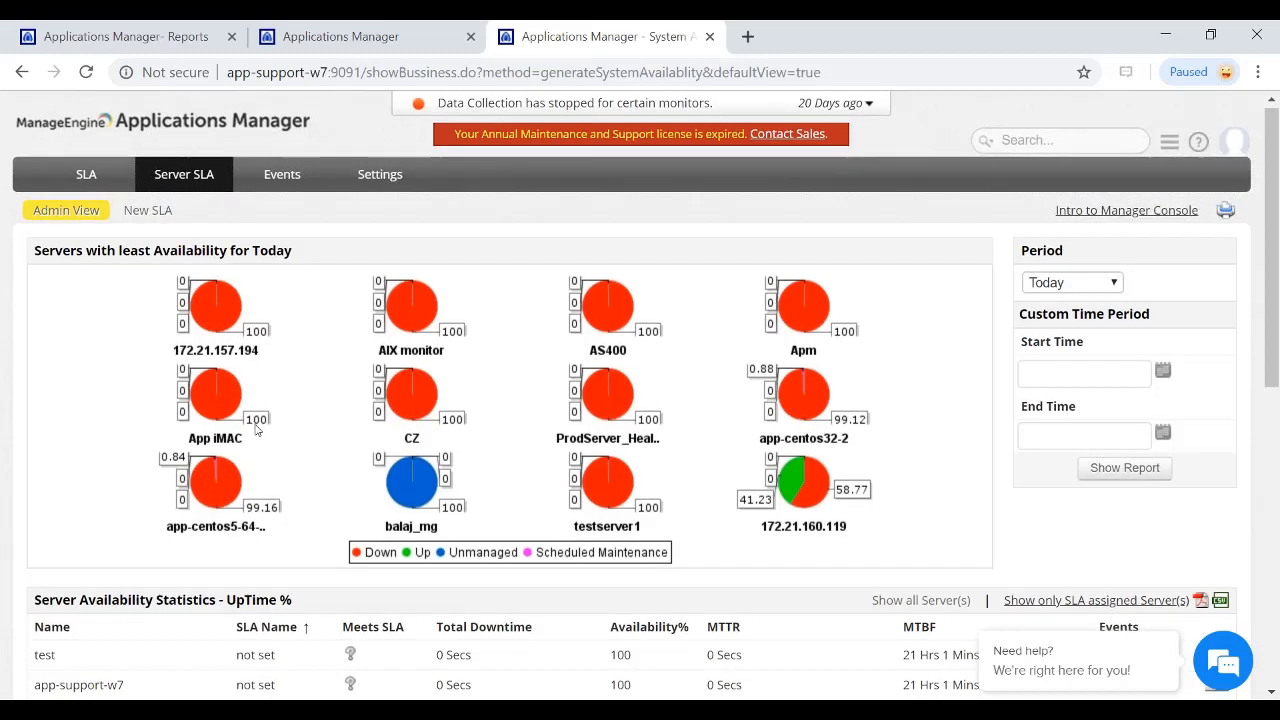
scroll(886, 532, "down", 2)
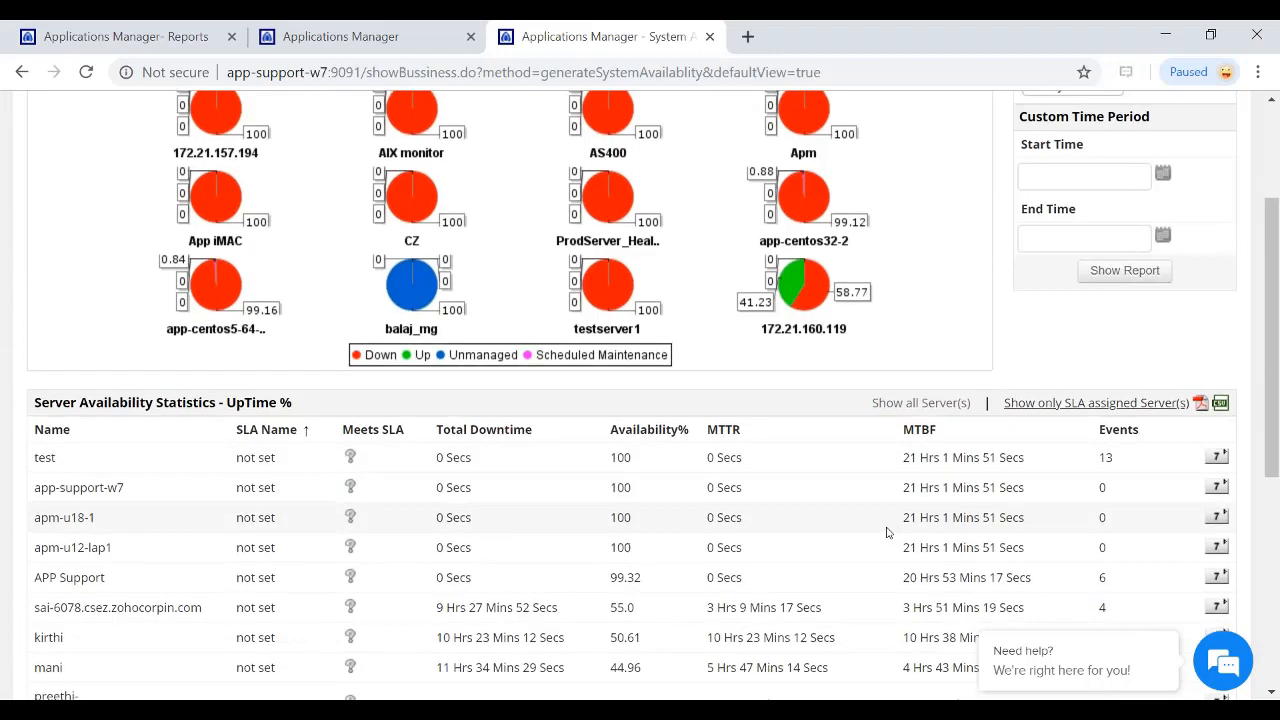
scroll(518, 239, "up", 2)
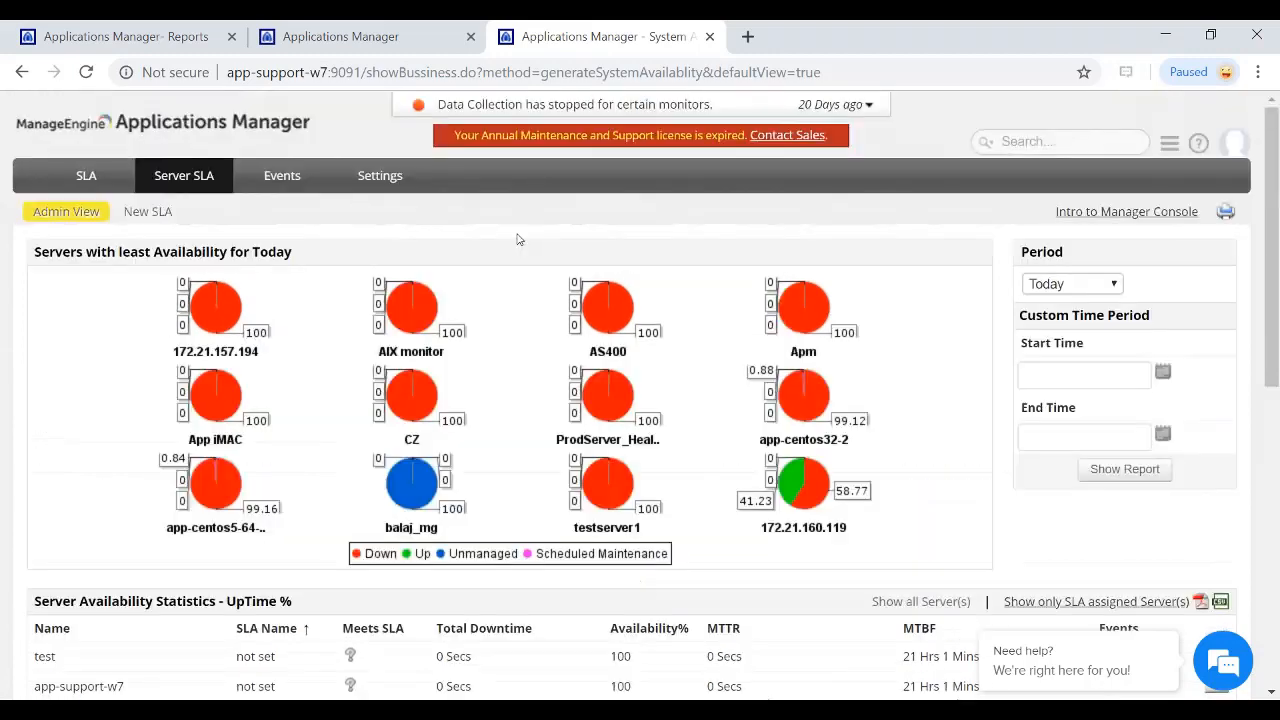
left_click(283, 177)
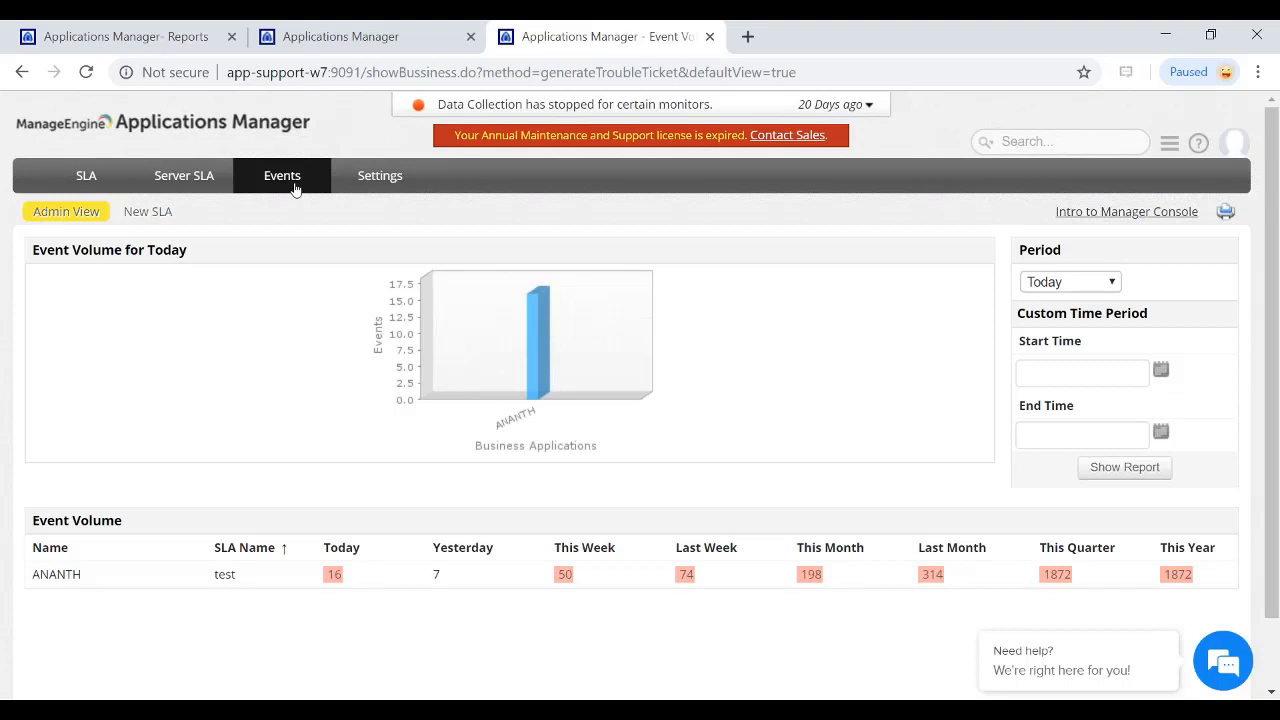
- Open the first SLA in the SLA settings list for editing and set it to be used for Server
left_click(383, 182)
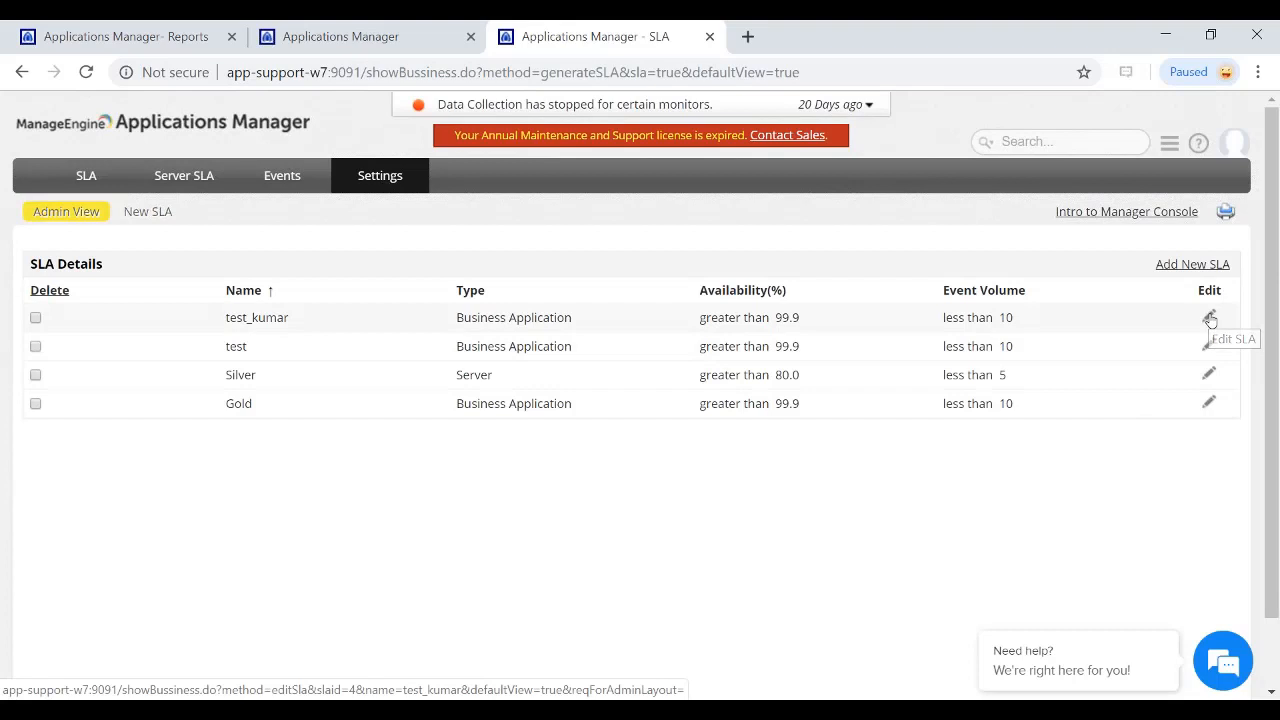
left_click(1210, 319)
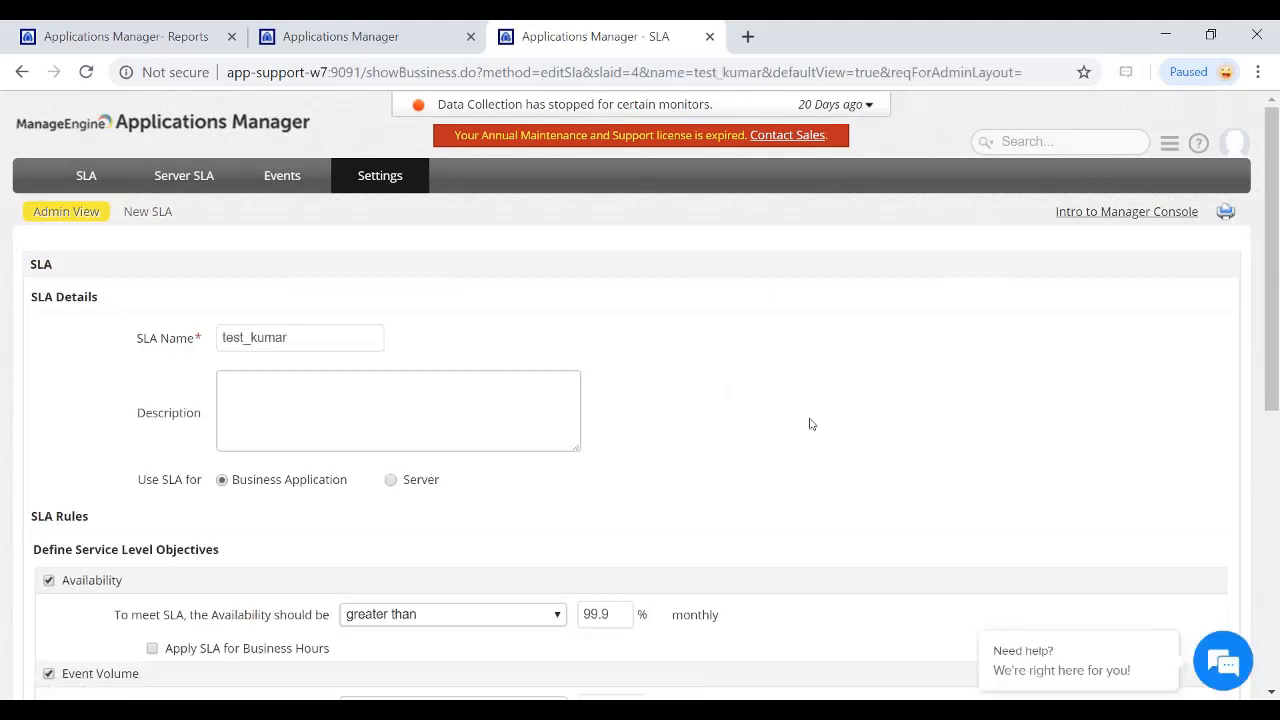
scroll(640, 480, "down", 1)
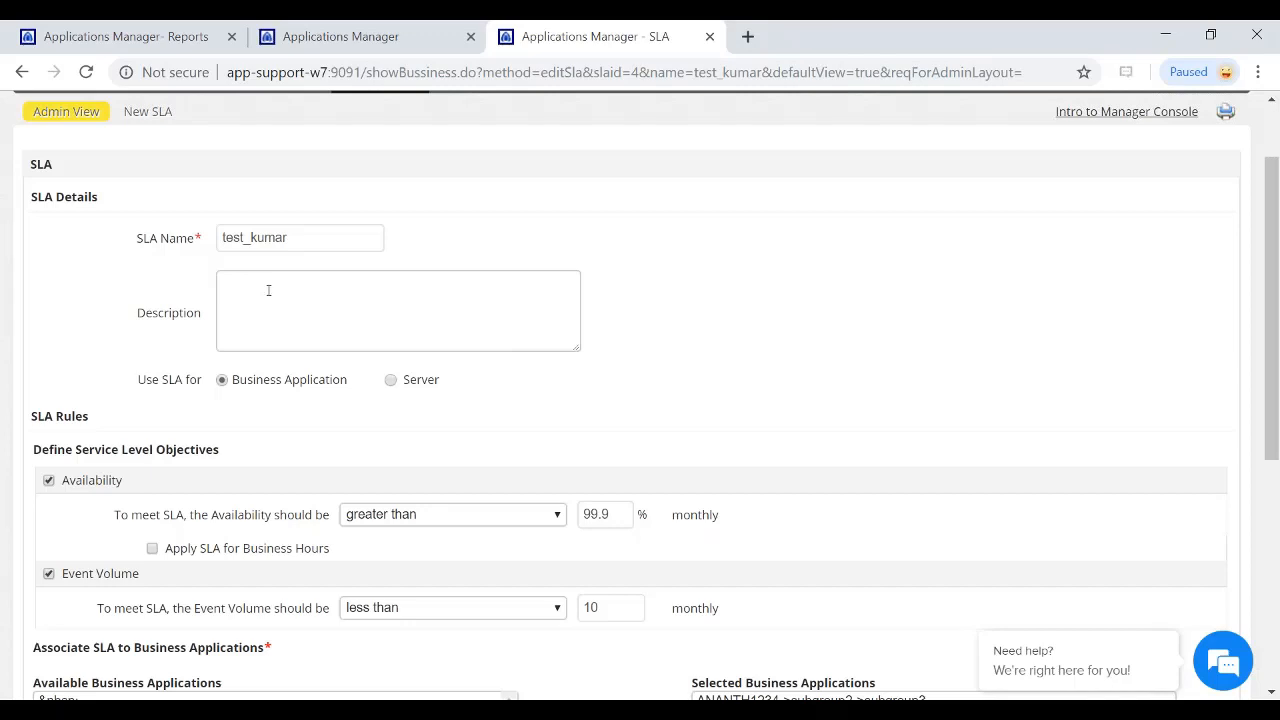
left_click(392, 381)
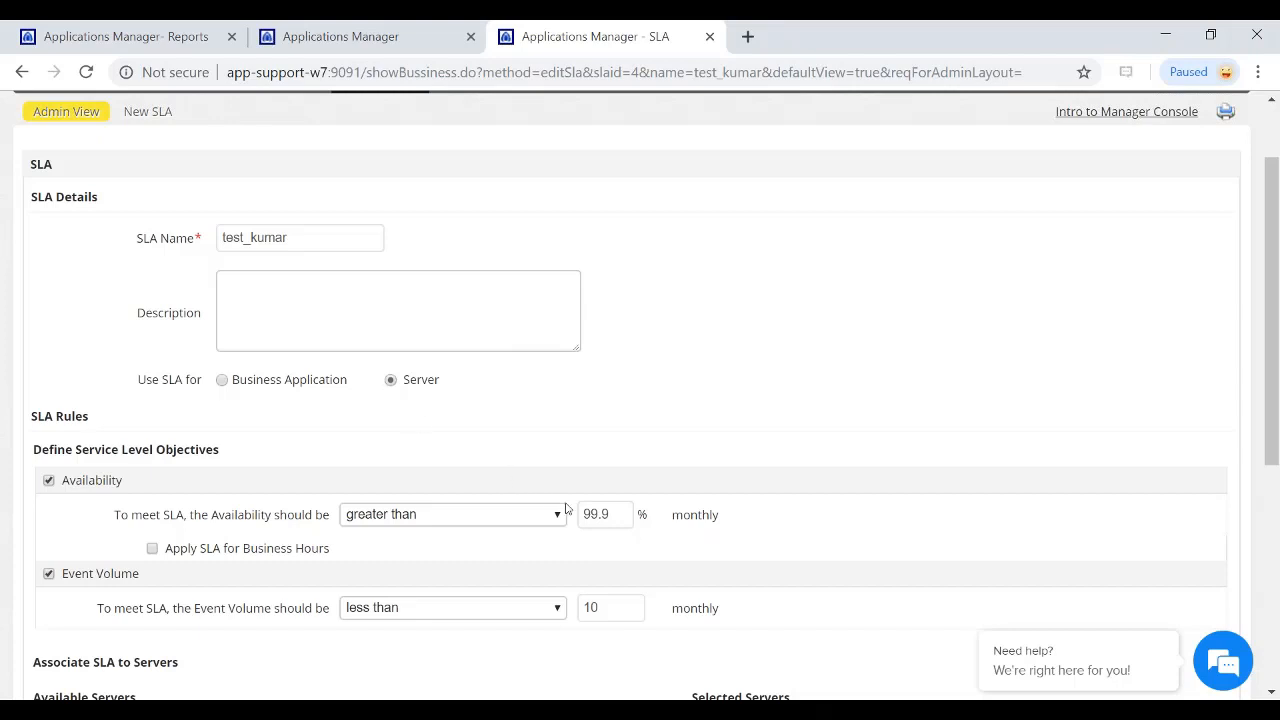
- Set the SLA's monthly availability objective to 90 % and its monthly event volume objective to 20
key("Tab")
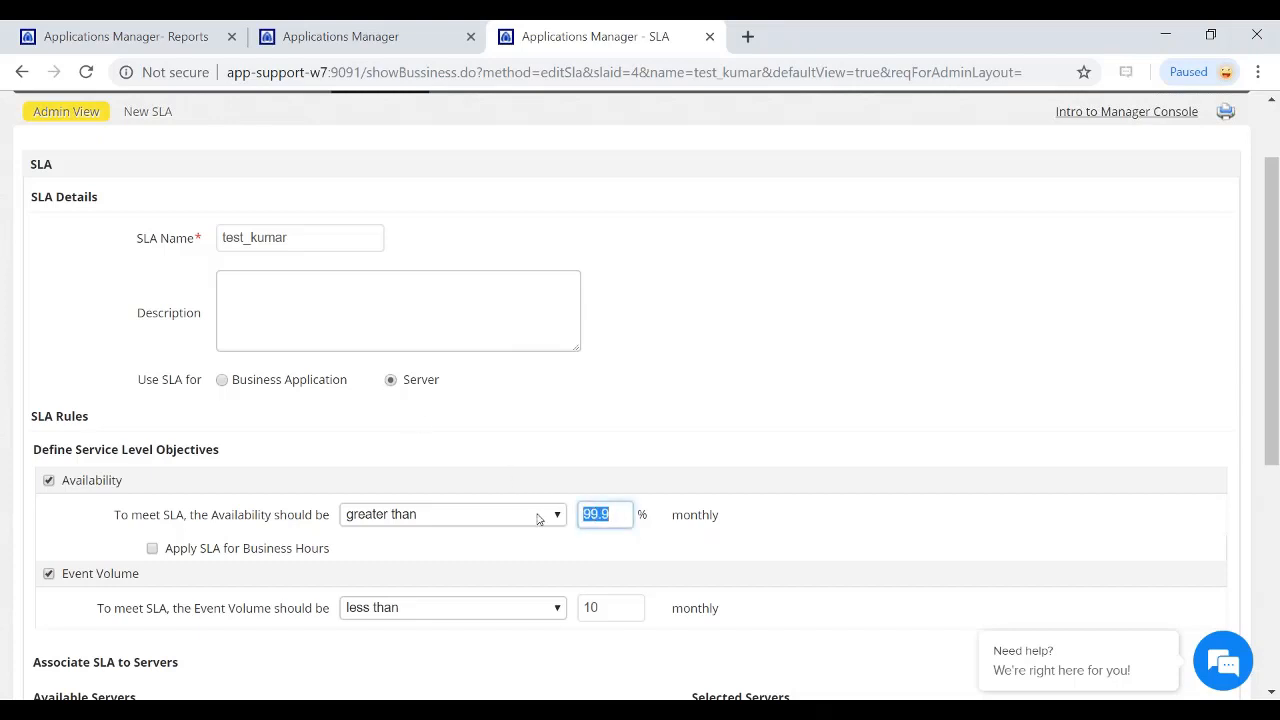
type("90")
double_click(590, 608)
type("20")
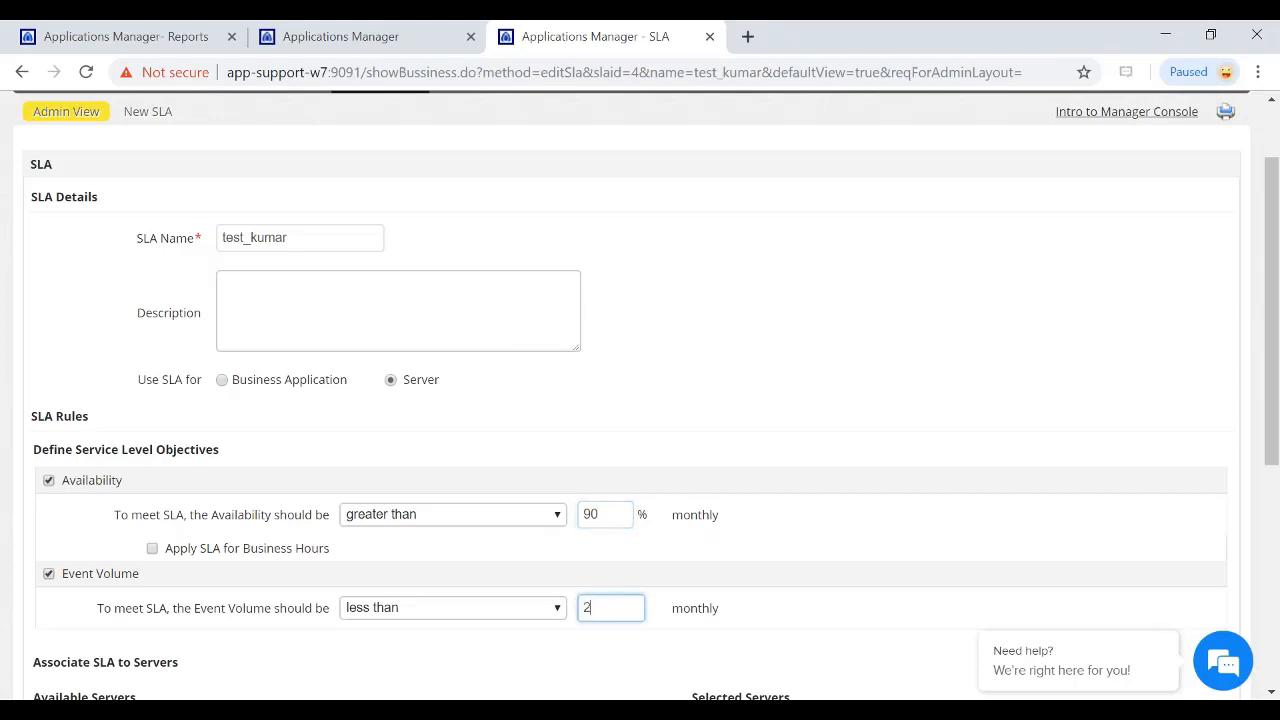
left_click(830, 573)
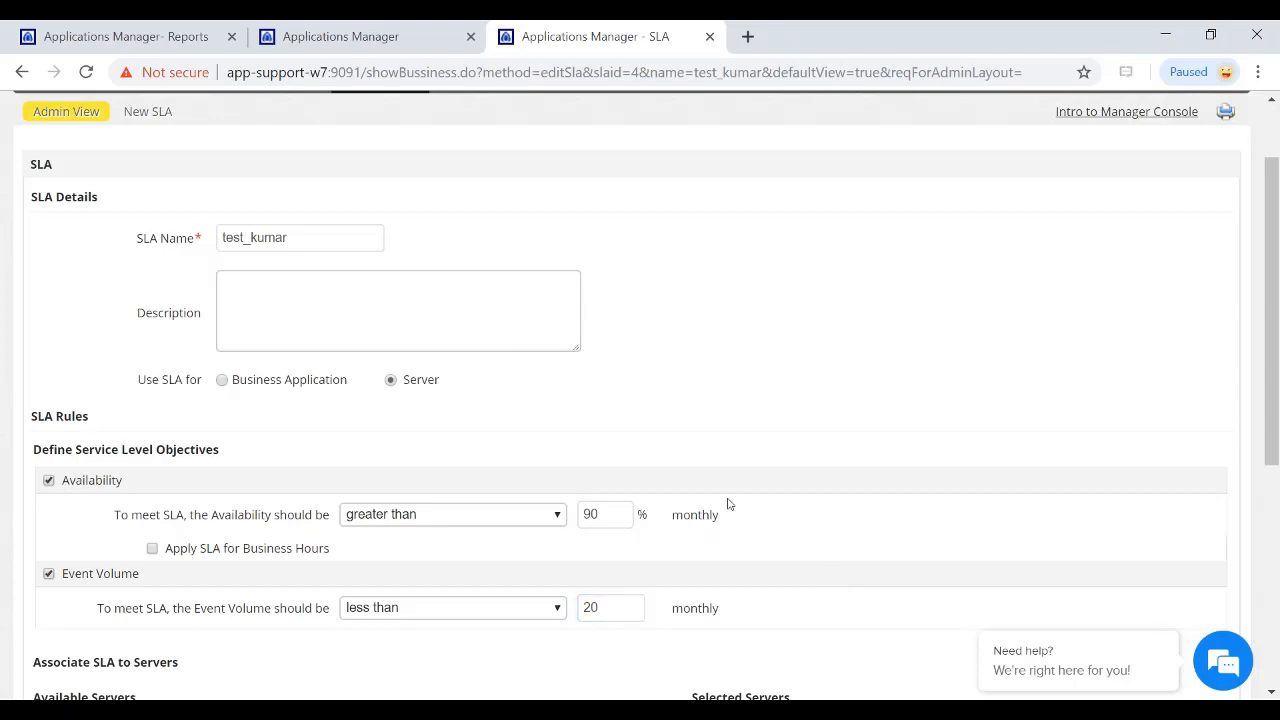
- Associate the servers 172.21.160.119 and apm-u12-lap1 with the SLA
scroll(728, 504, "down", 1)
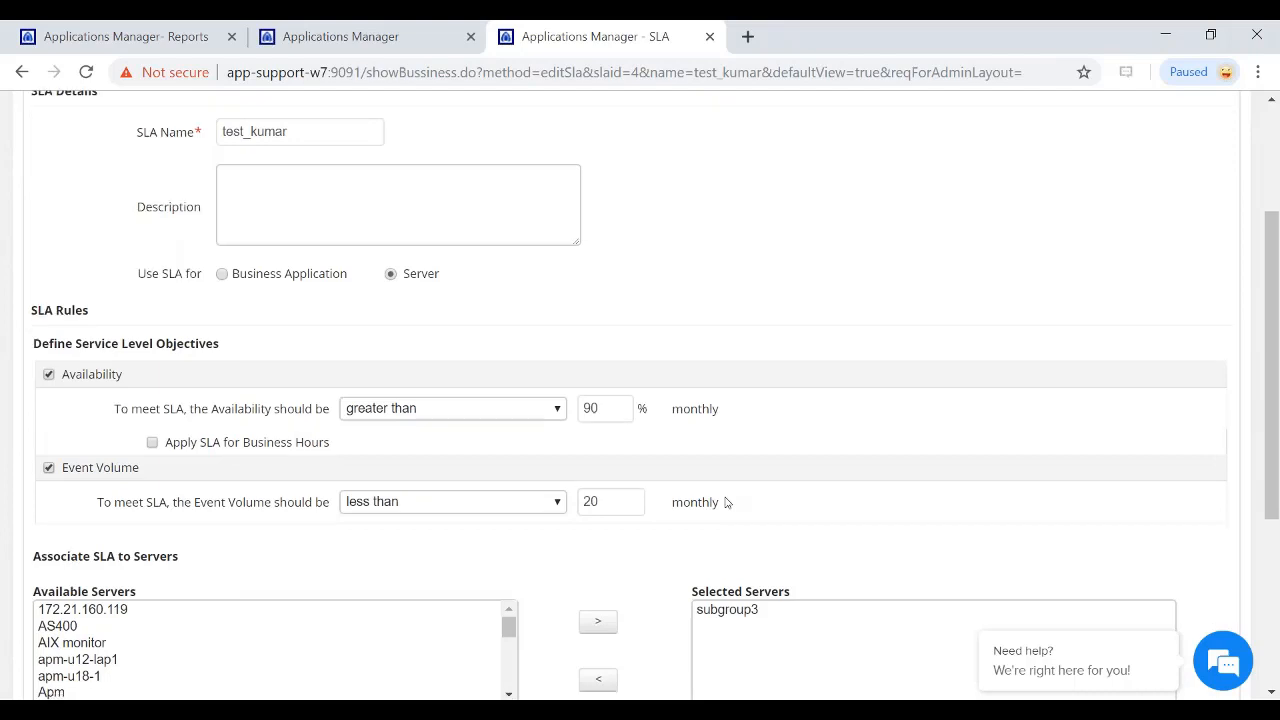
scroll(726, 502, "down", 1)
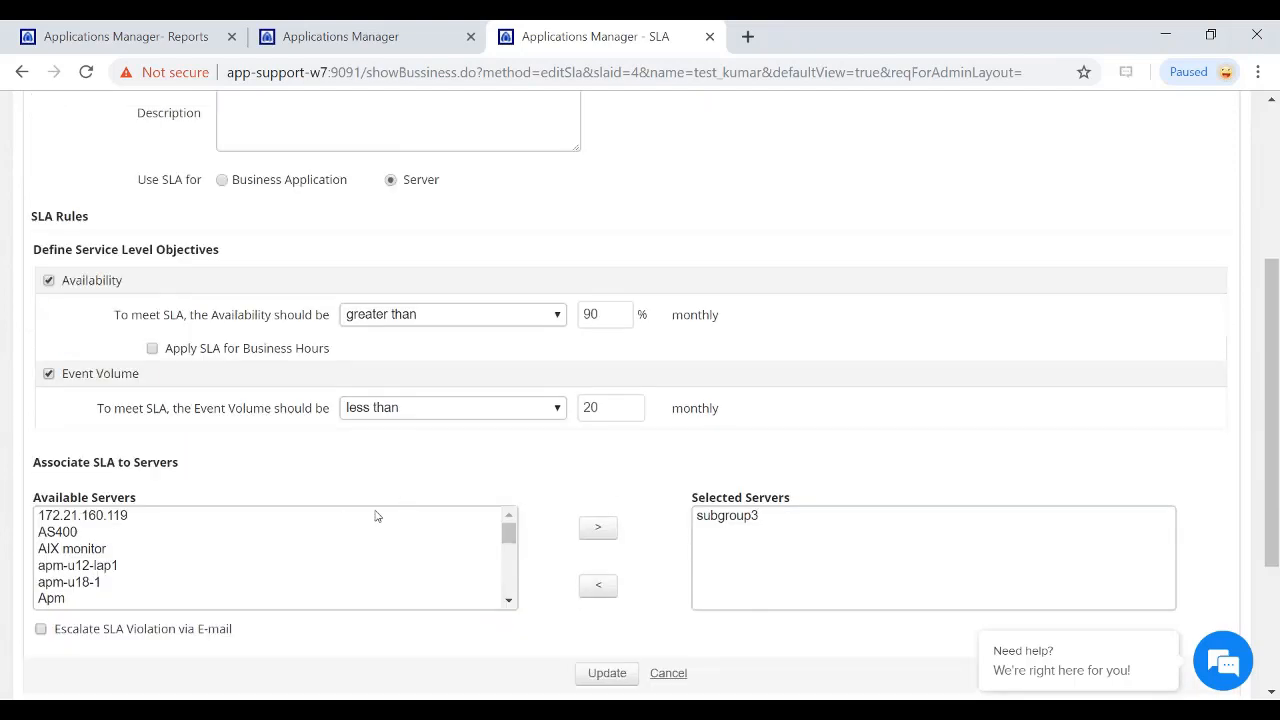
left_click(99, 515)
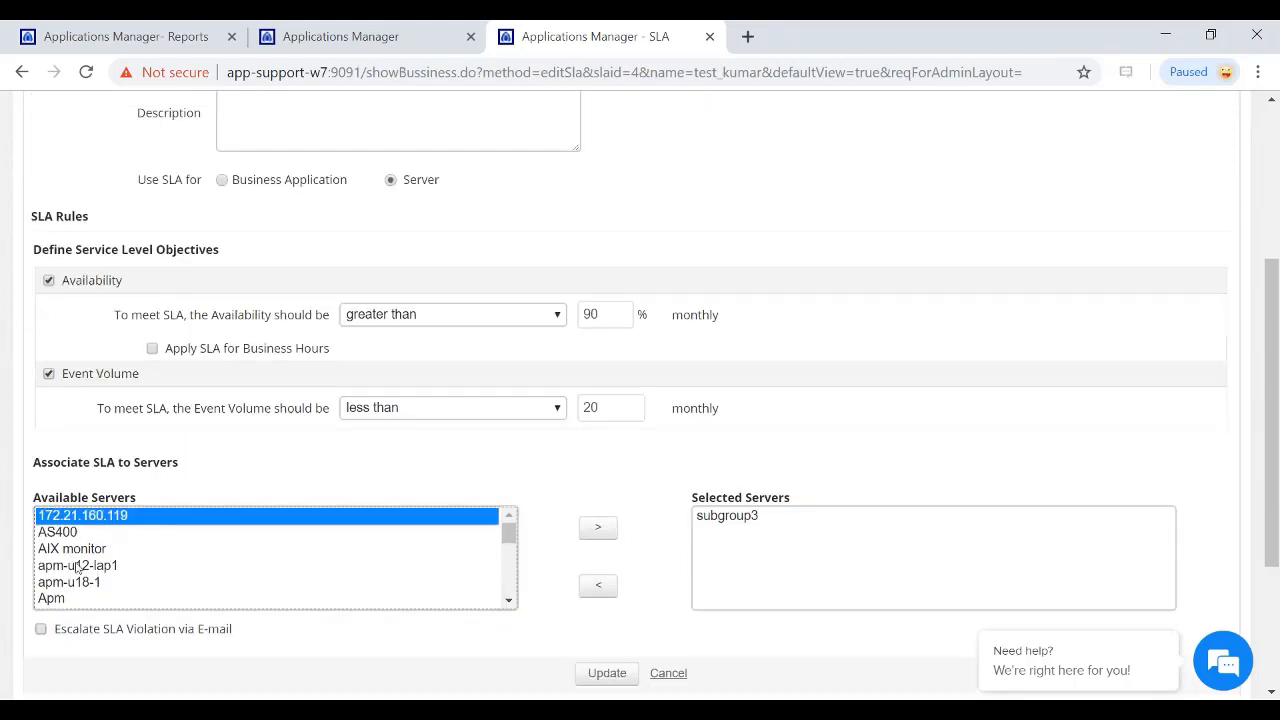
left_click(90, 565, "ctrl")
left_click(598, 527)
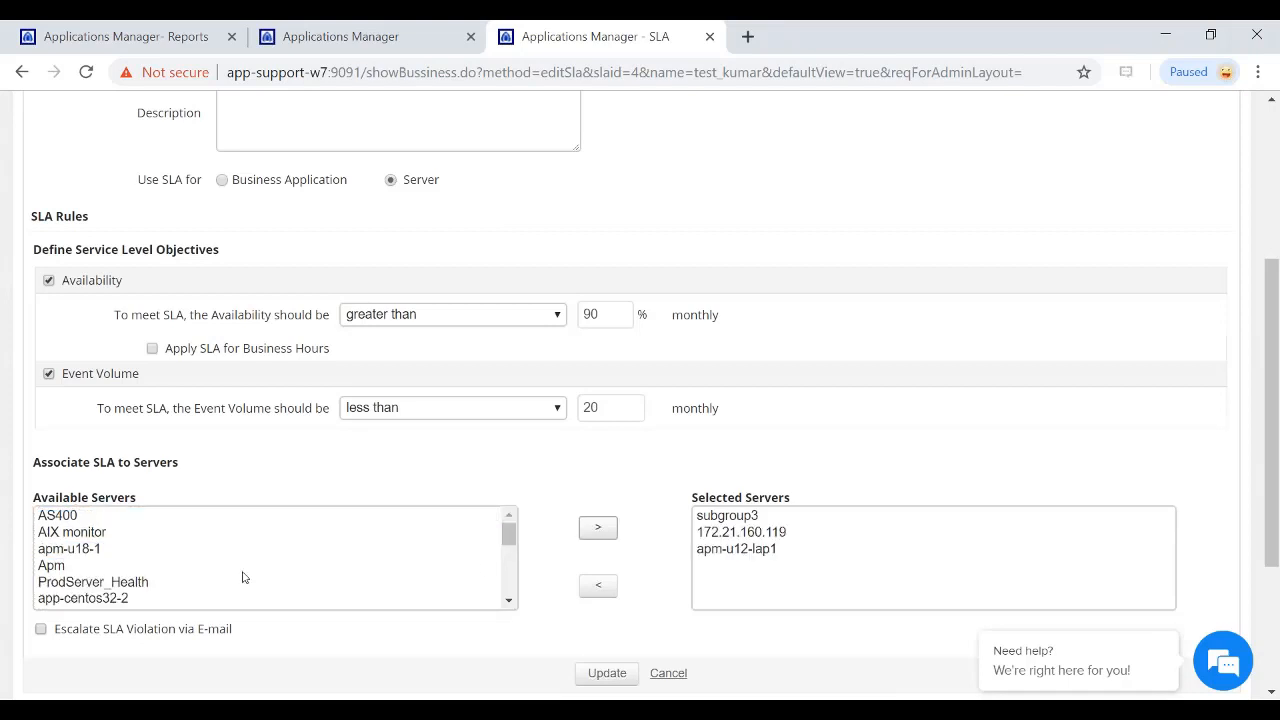
- Look through the remaining available servers and enable escalation of SLA violations via e-mail
scroll(161, 605, "down", 1)
scroll(161, 605, "down", 3)
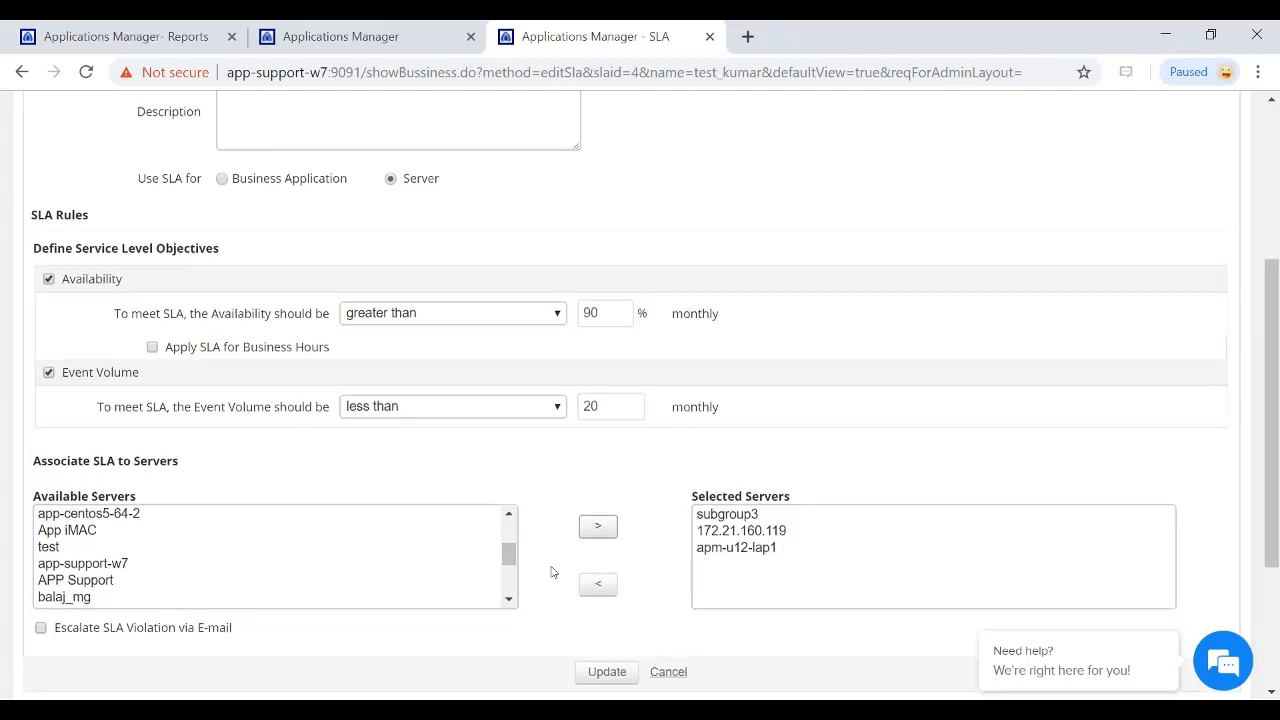
scroll(551, 572, "down", 2)
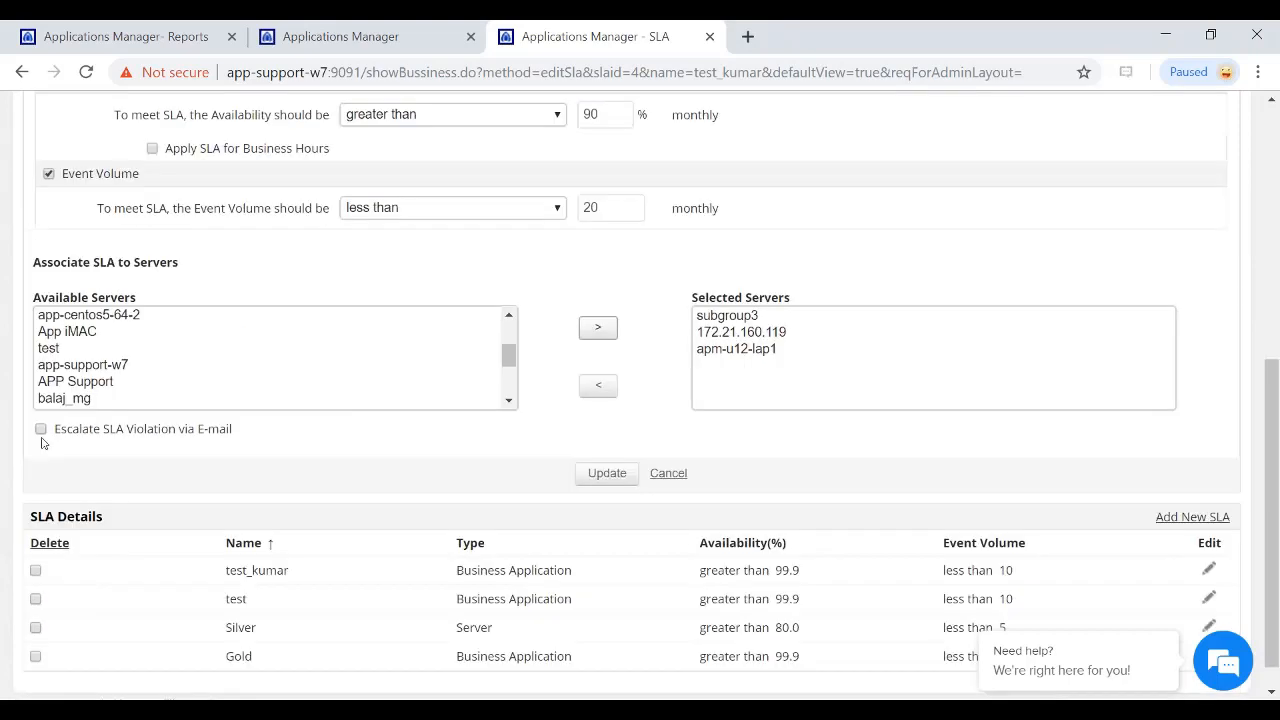
left_click(41, 429)
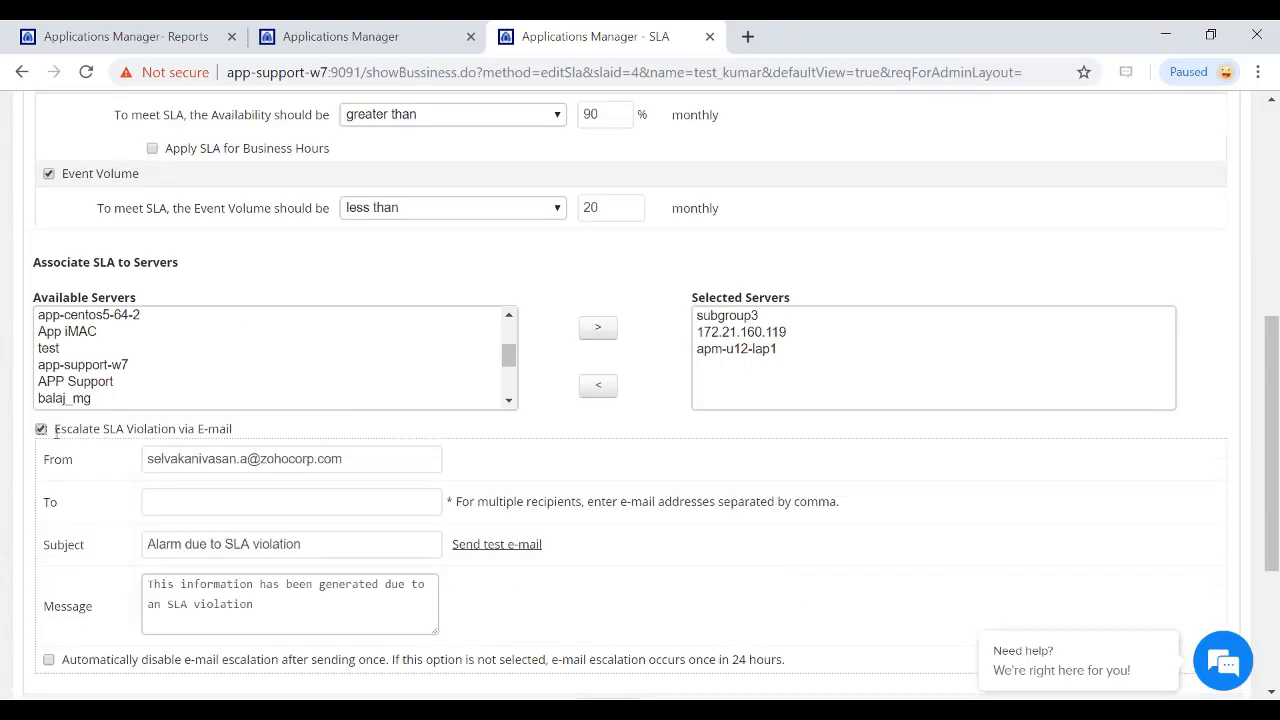